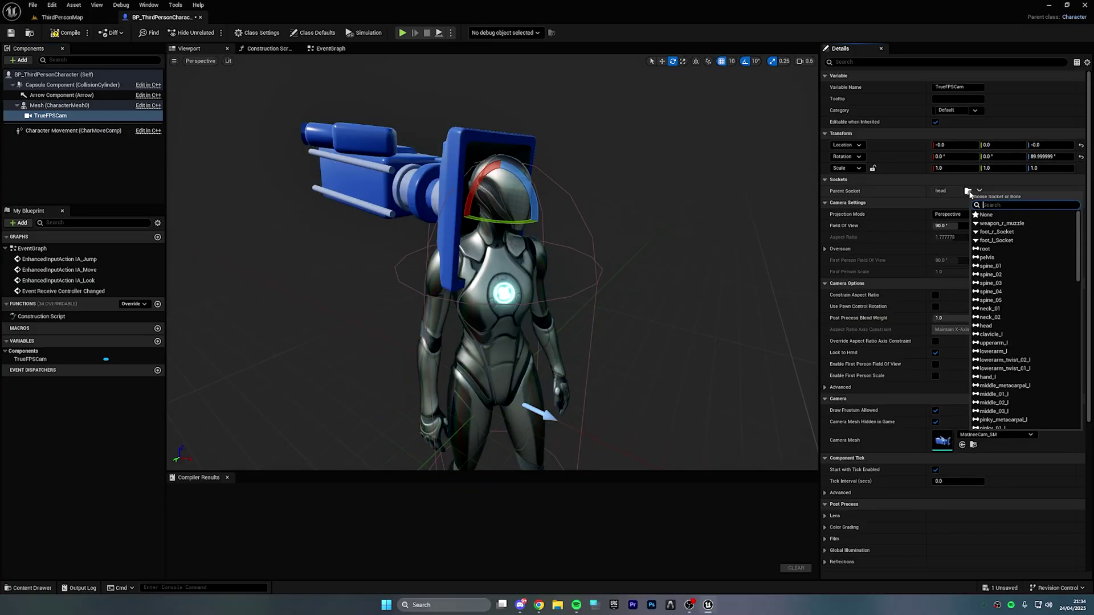
pyautogui.click(589, 198)
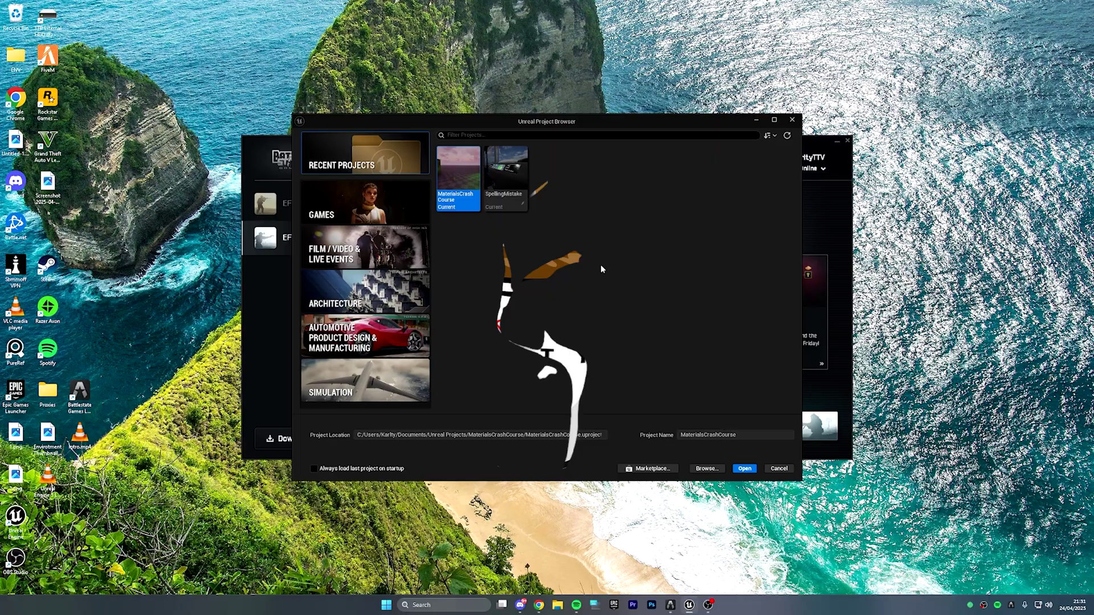
# Create a new Games project from the Third Person template and name it TrueFPS.
pyautogui.click(845, 168)
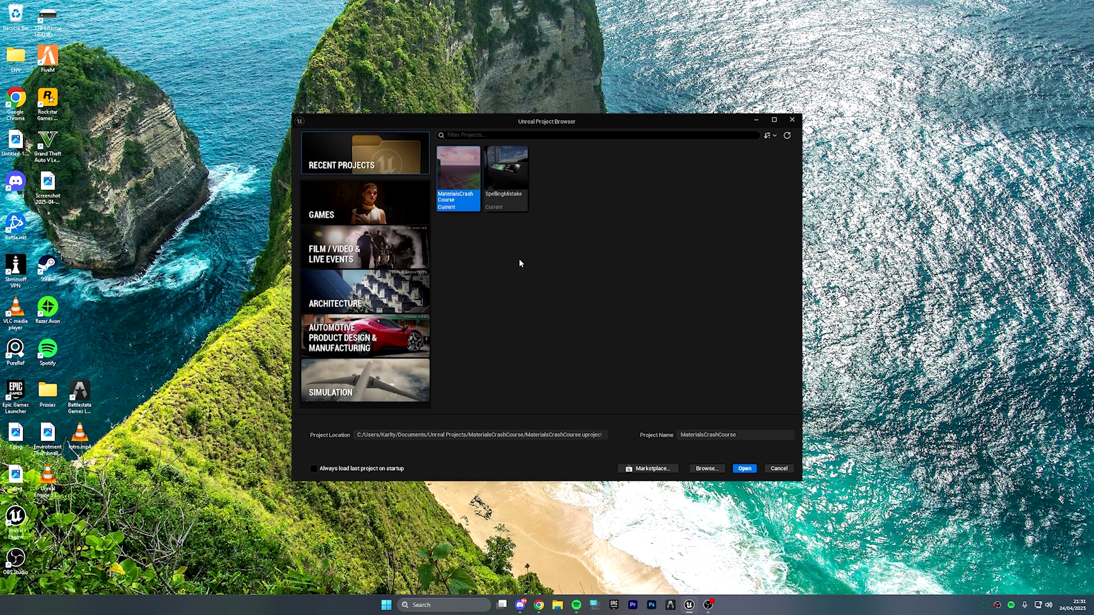
pyautogui.click(364, 202)
pyautogui.click(553, 162)
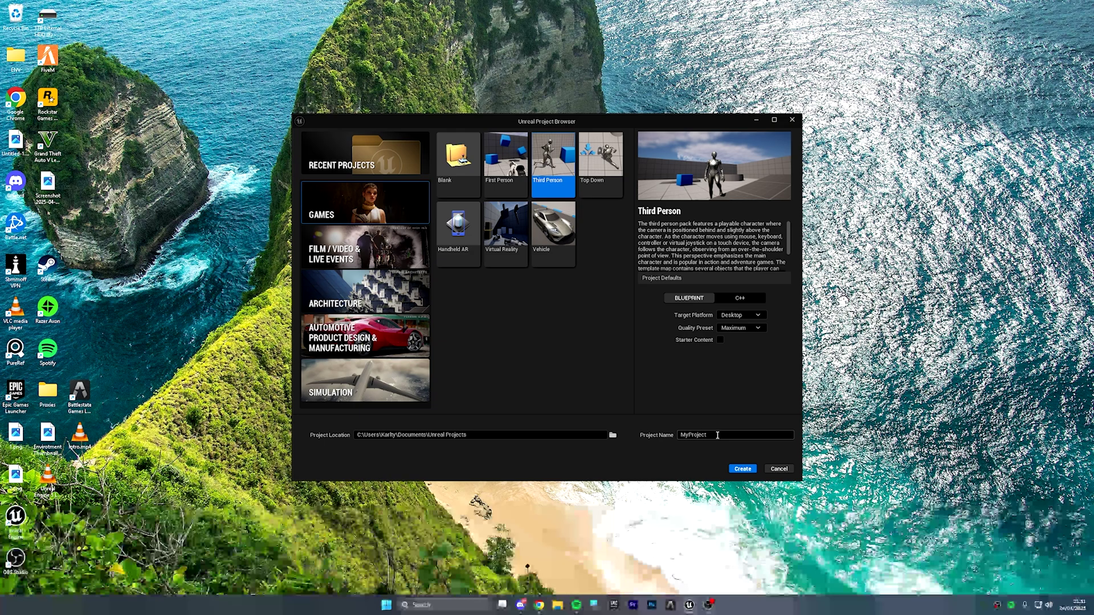
pyautogui.click(718, 434)
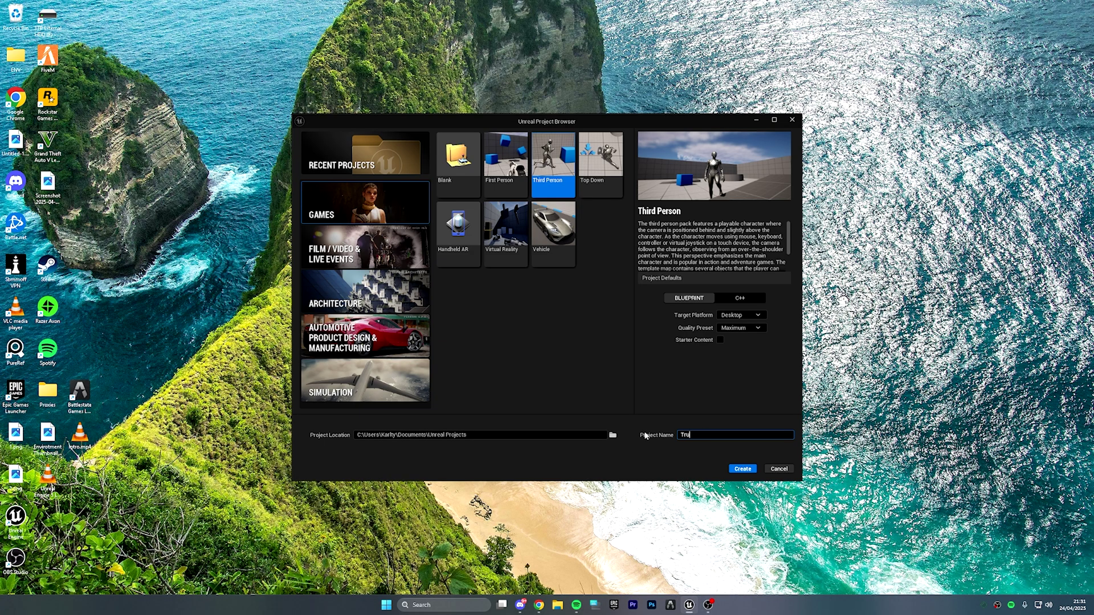
pyautogui.write('TrueThird')
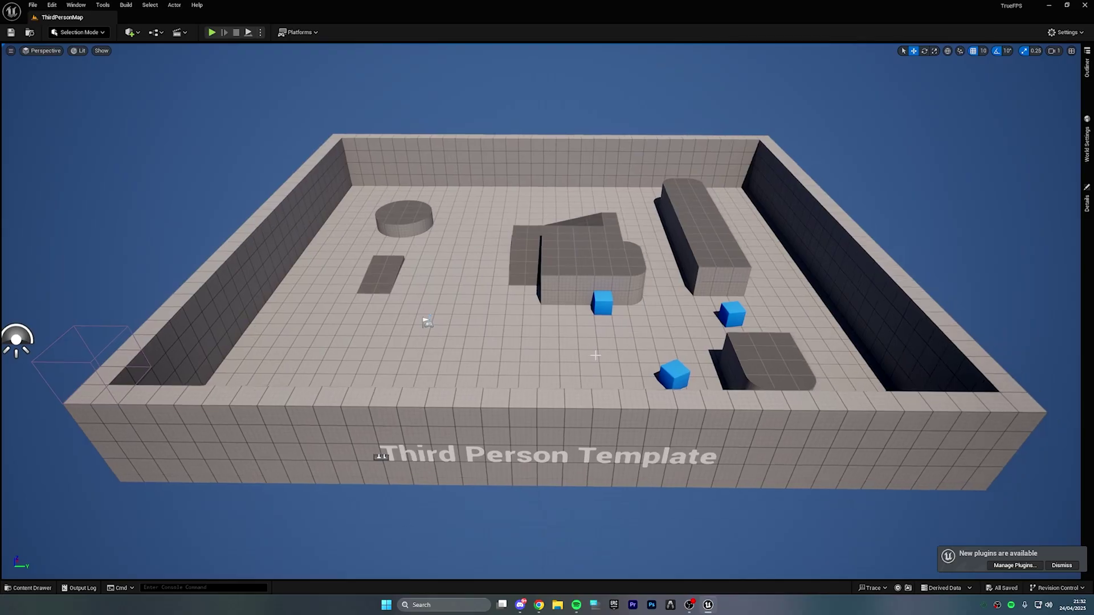
# Open the BP_ThirdPersonCharacter blueprint from the ThirdPerson Blueprints folder and show its 3D viewport.
pyautogui.hotkey('ctrl', 'space')
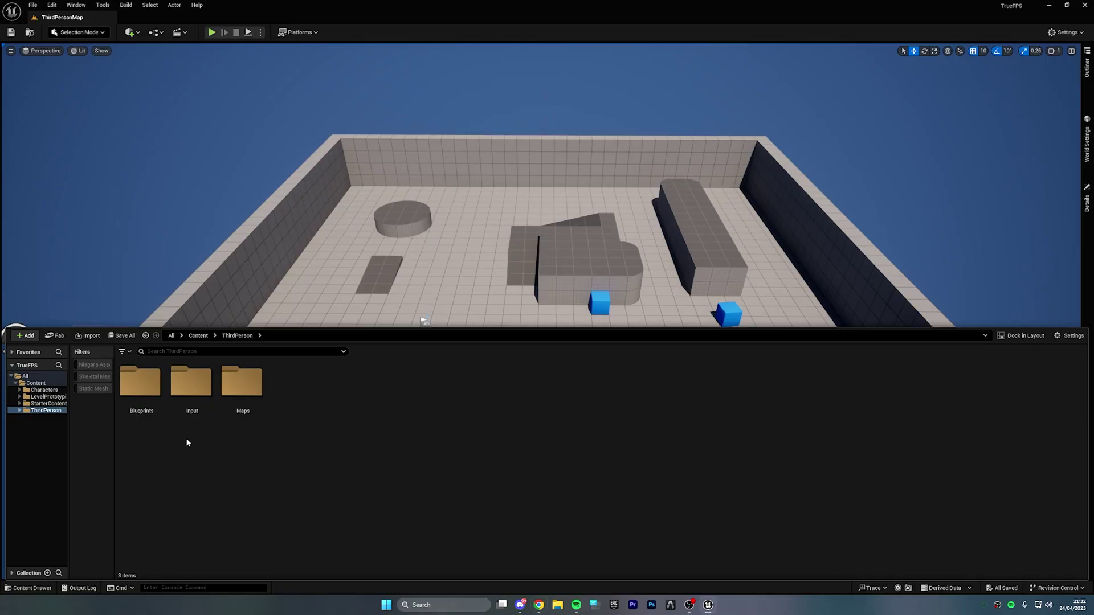
pyautogui.doubleClick(140, 382)
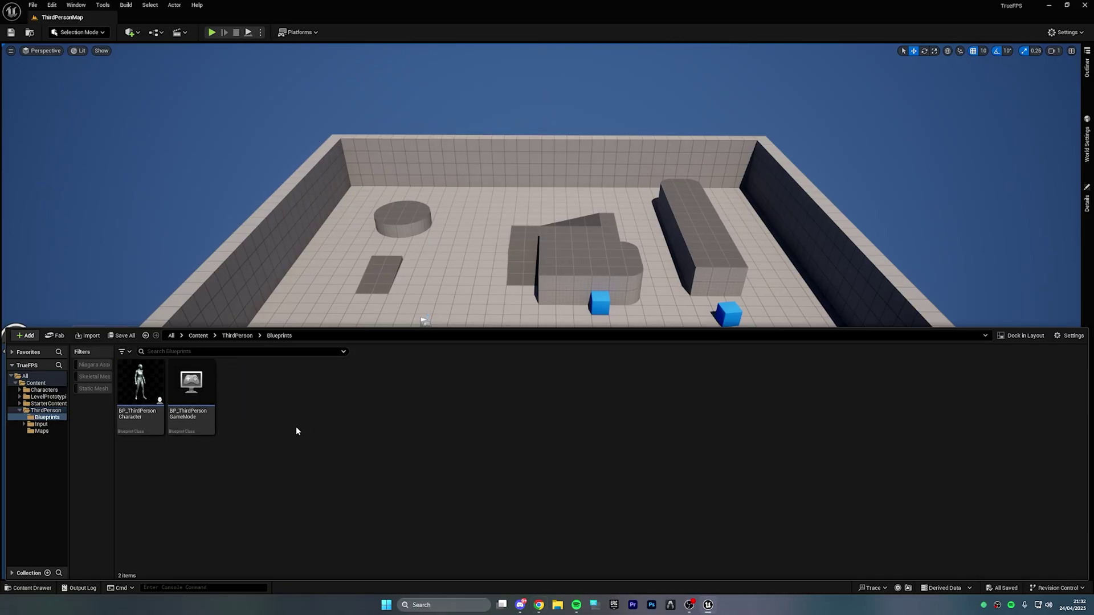
pyautogui.doubleClick(142, 379)
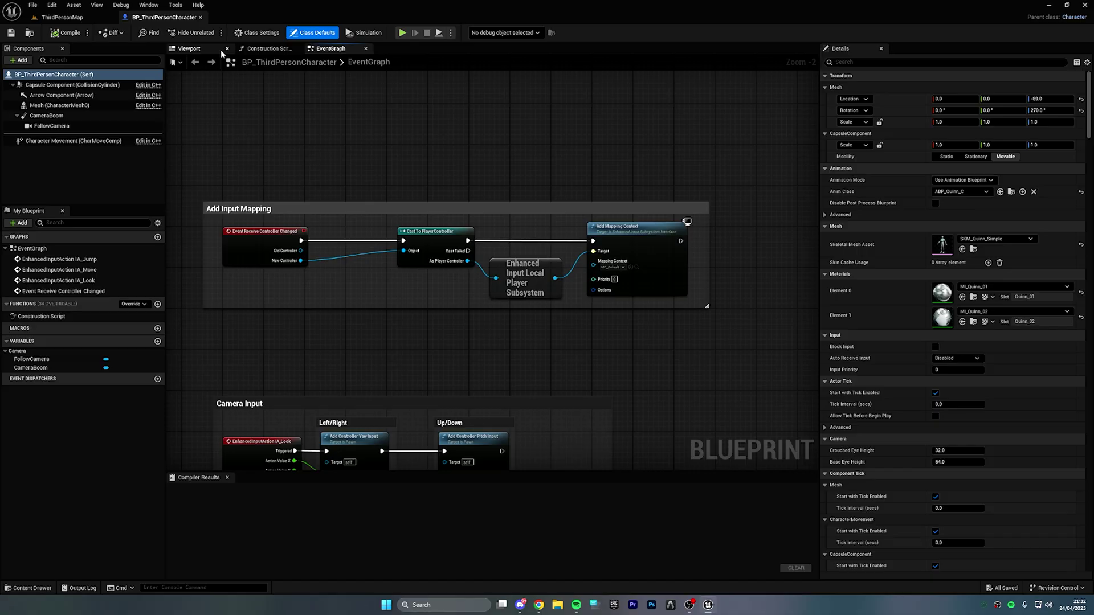
pyautogui.click(191, 49)
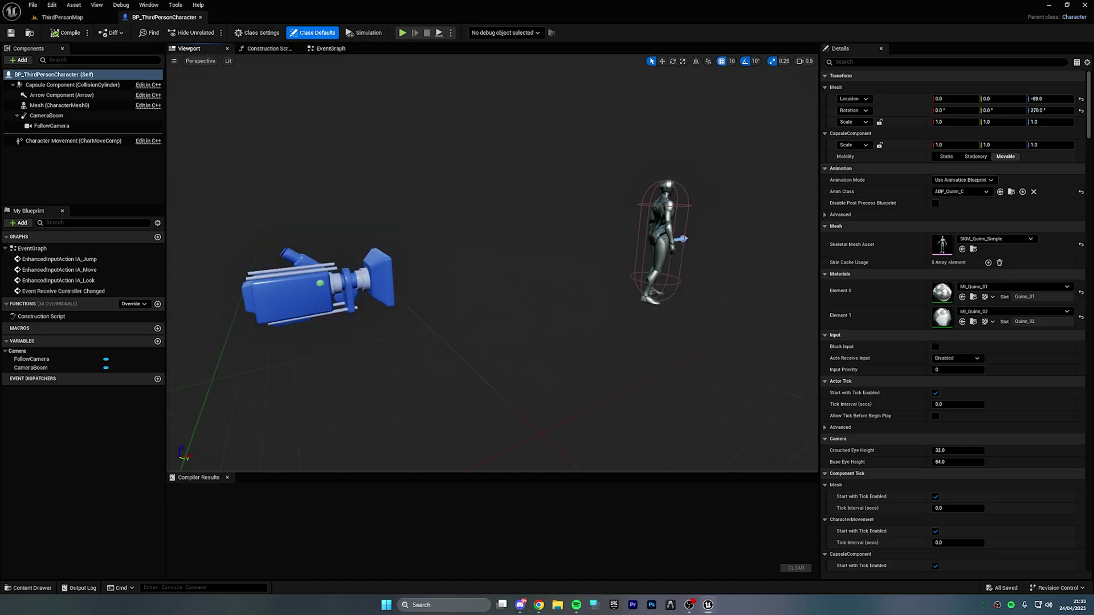
# Delete the FollowCamera and CameraBoom components from the character blueprint.
pyautogui.moveTo(456, 208); pyautogui.dragTo(430, 208, button='right')
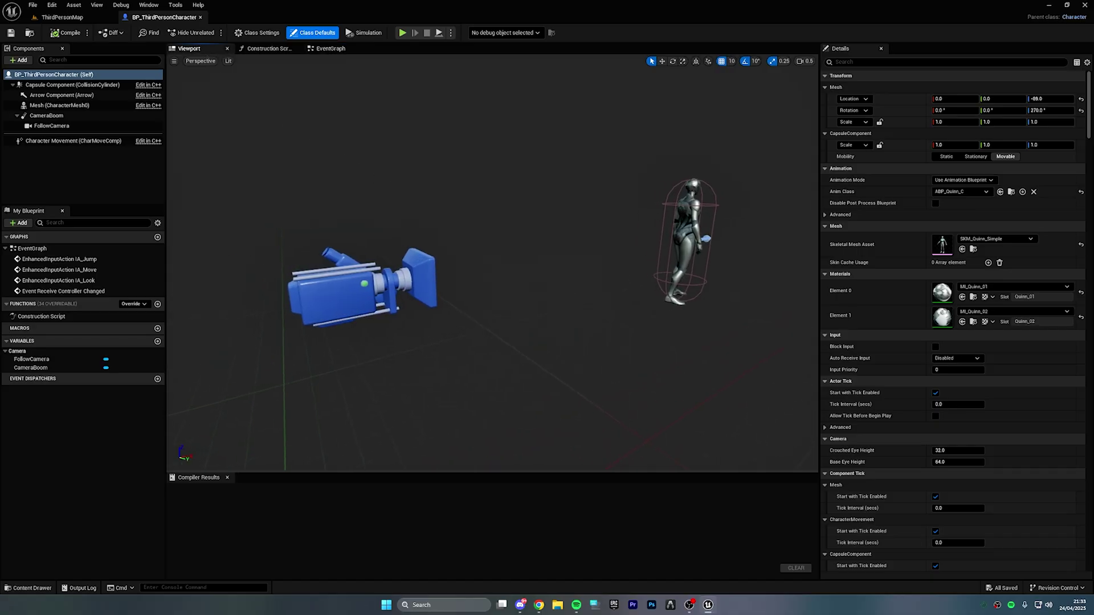
pyautogui.click(342, 297)
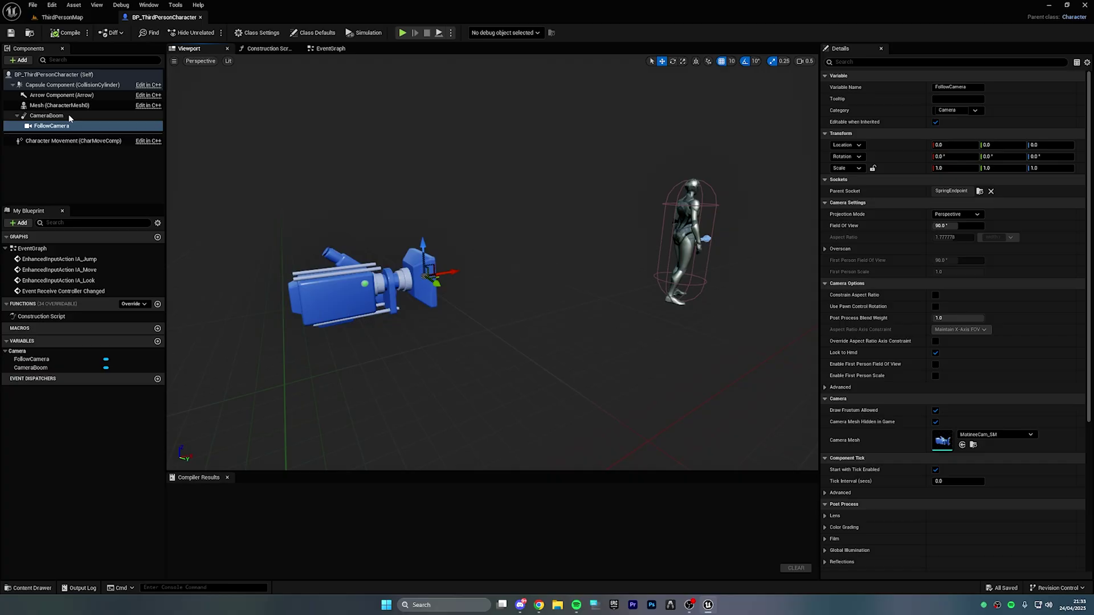
pyautogui.rightClick(65, 125)
pyautogui.click(83, 186)
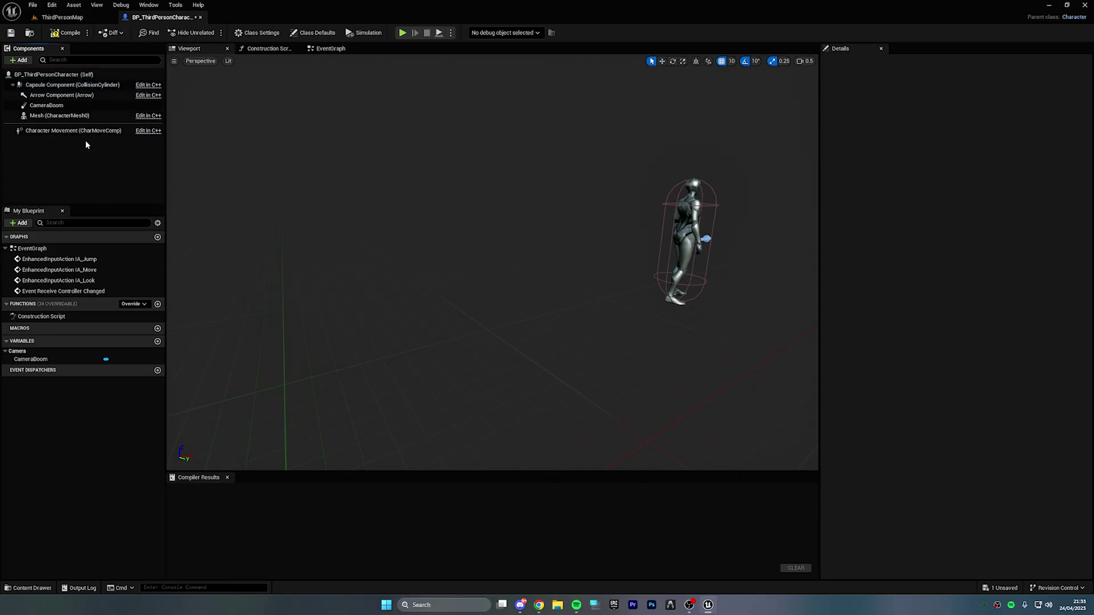
pyautogui.rightClick(74, 108)
pyautogui.click(103, 181)
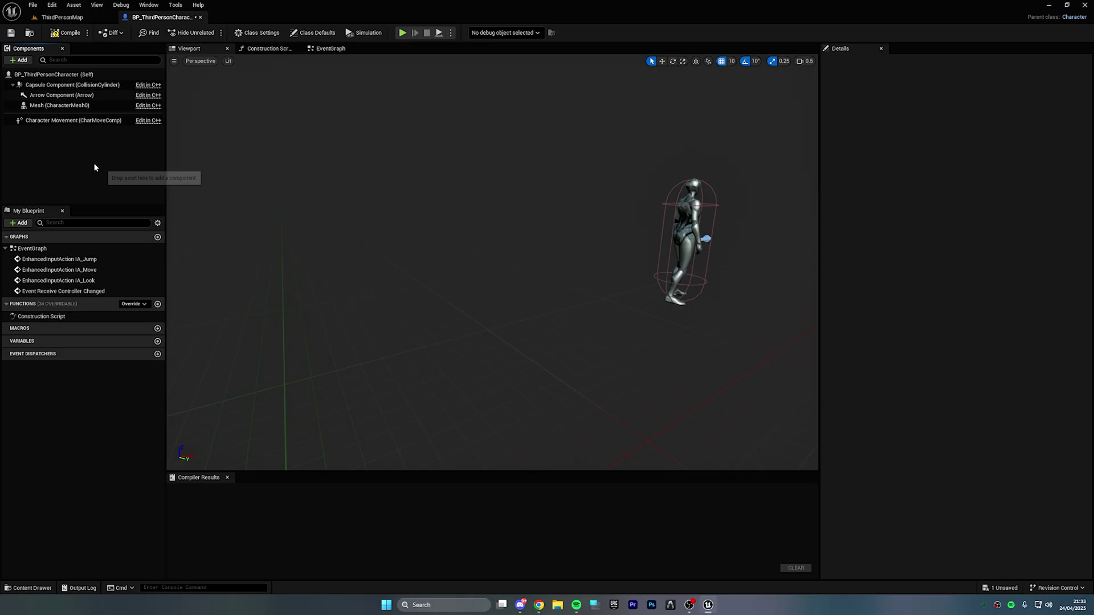
# Add a Camera component under the character Mesh and name it TrueFPSCam.
pyautogui.click(59, 105)
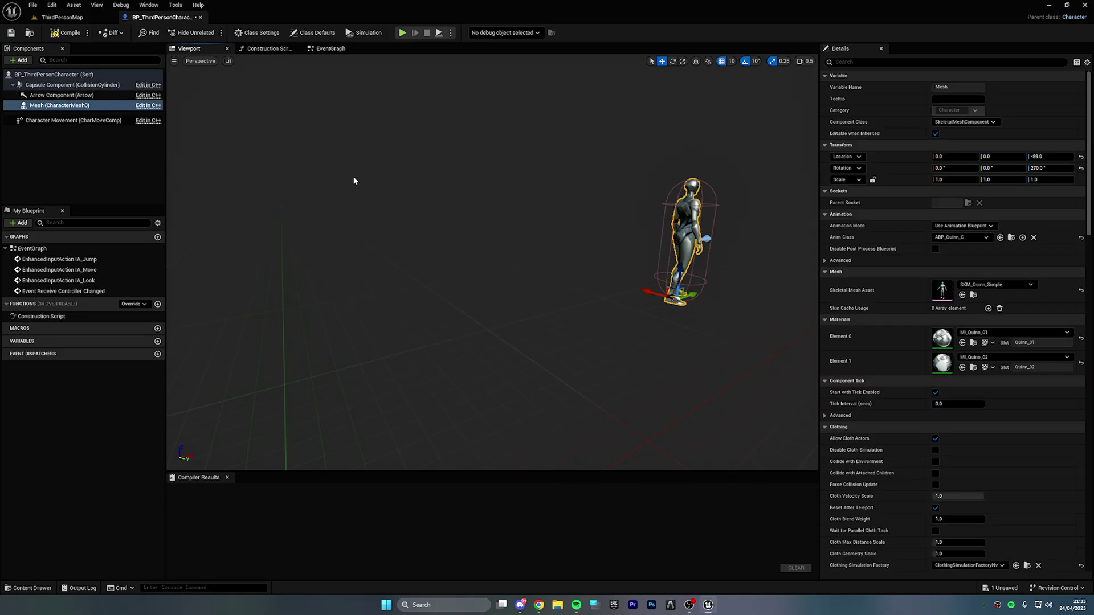
pyautogui.click(19, 60)
pyautogui.write('CAM')
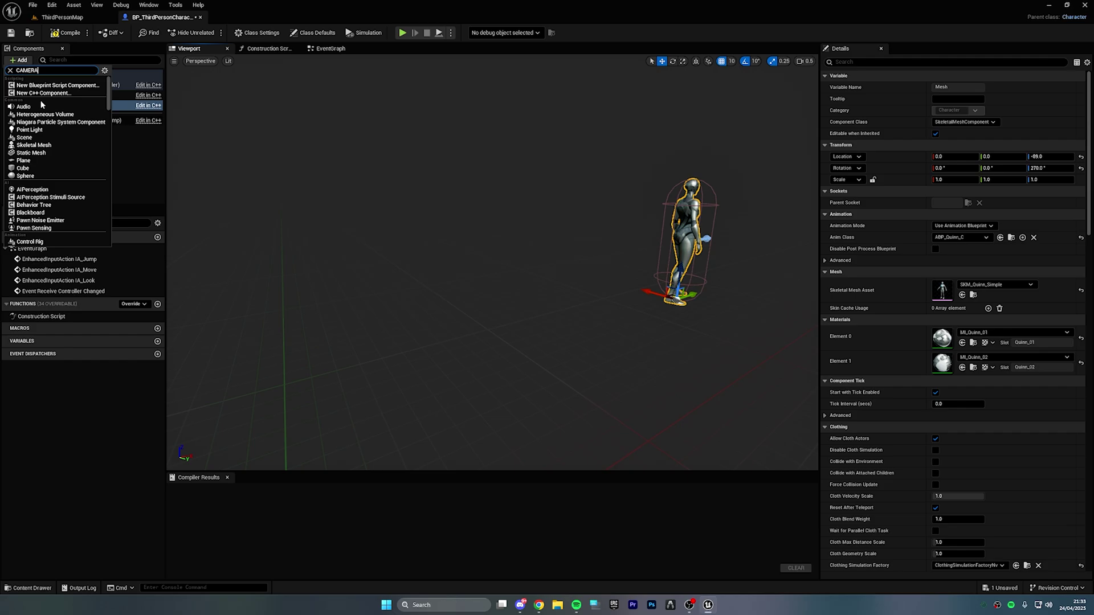
pyautogui.write('ERA')
pyautogui.click(44, 89)
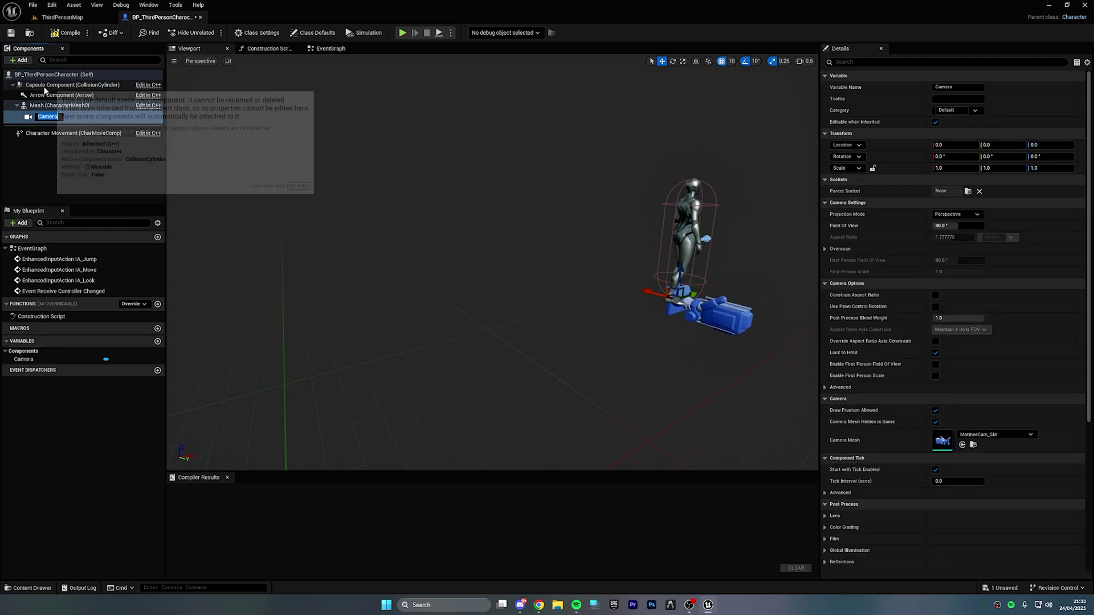
pyautogui.write('TrueFPS')
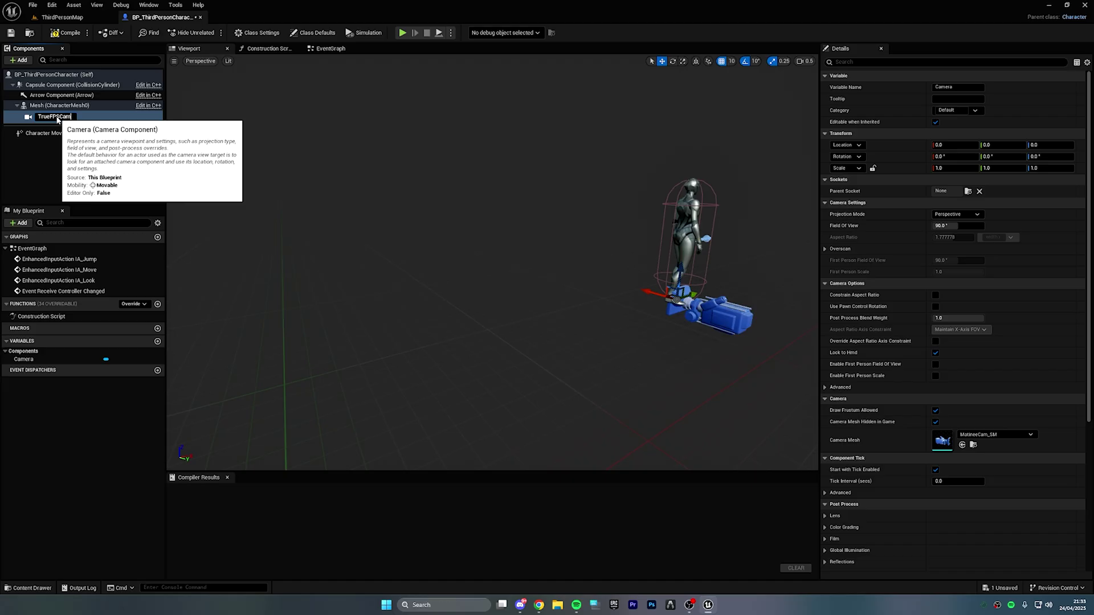
pyautogui.press('Return')
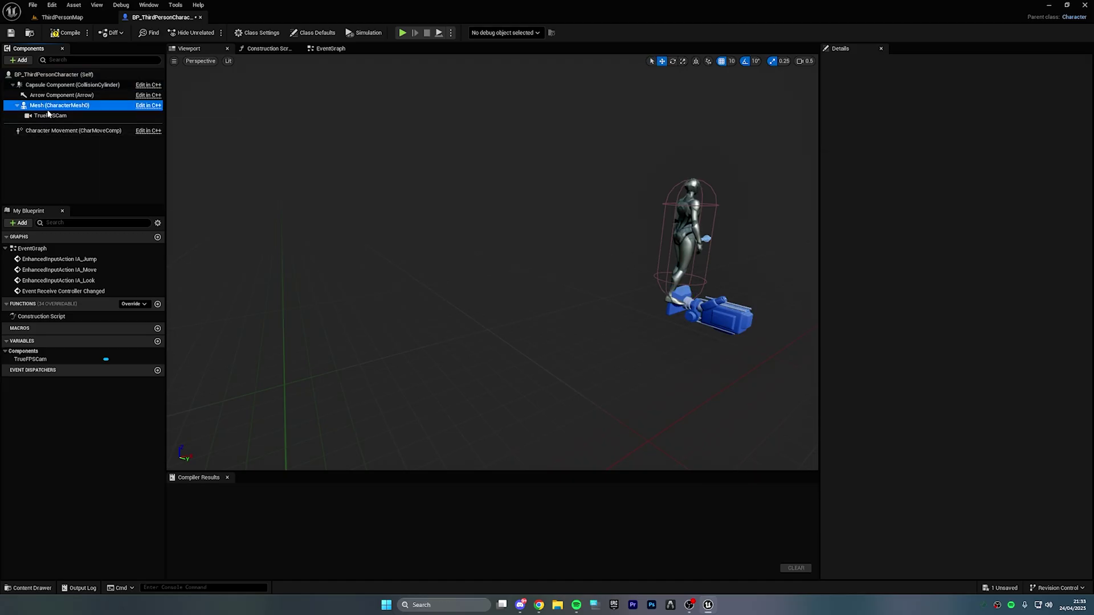
# Attach TrueFPSCam to the character's calf_l bone as its parent socket.
pyautogui.click(49, 117)
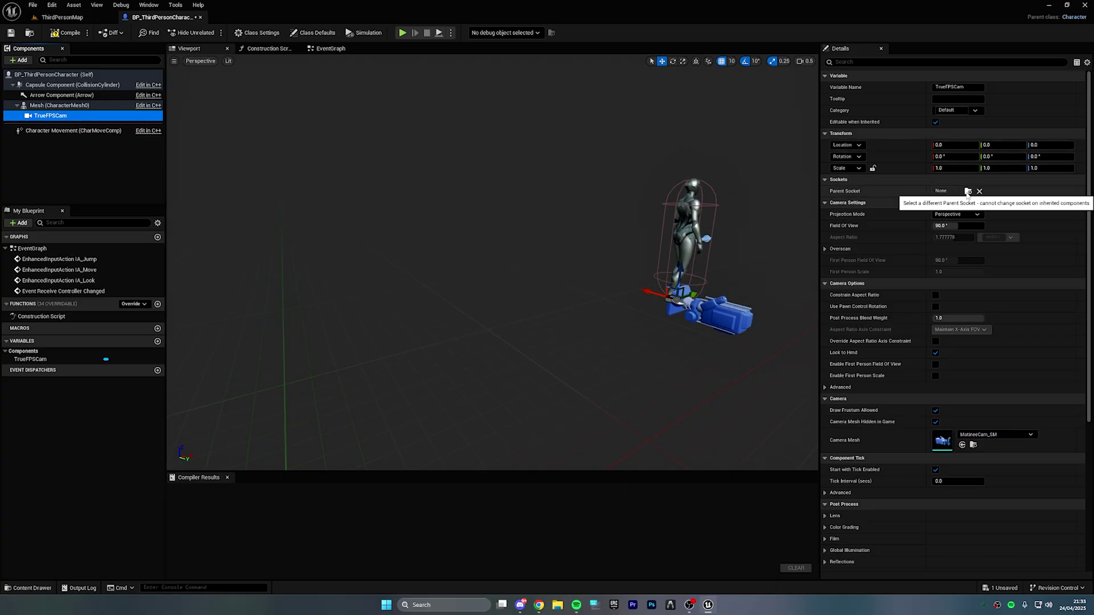
pyautogui.moveTo(787, 200); pyautogui.dragTo(598, 186, button='right')
pyautogui.press('d')
pyautogui.moveTo(860, 191); pyautogui.dragTo(758, 180, button='right')
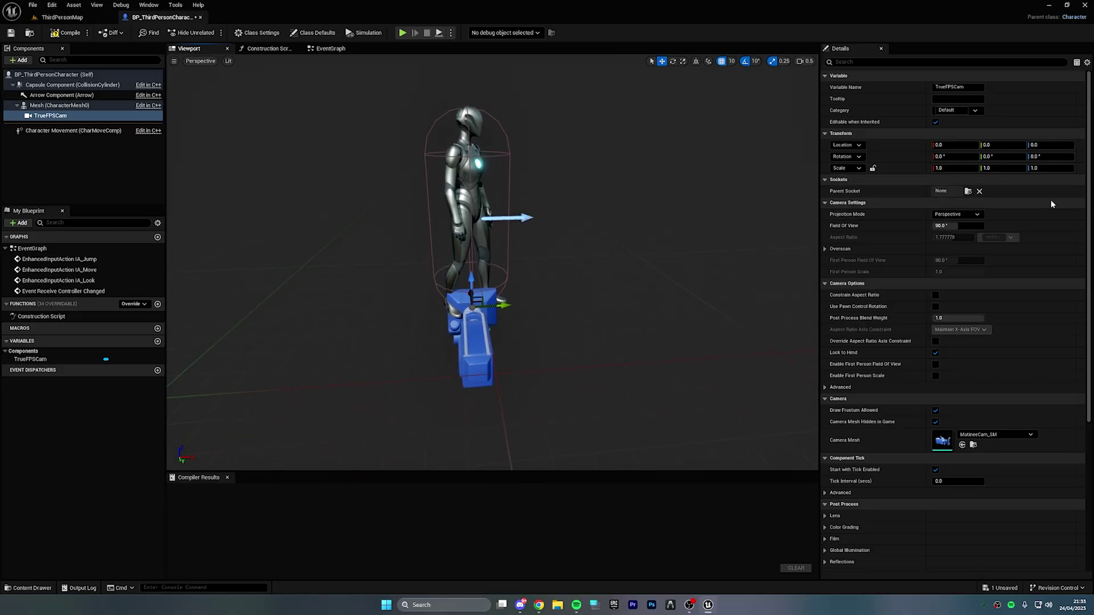
pyautogui.click(969, 193)
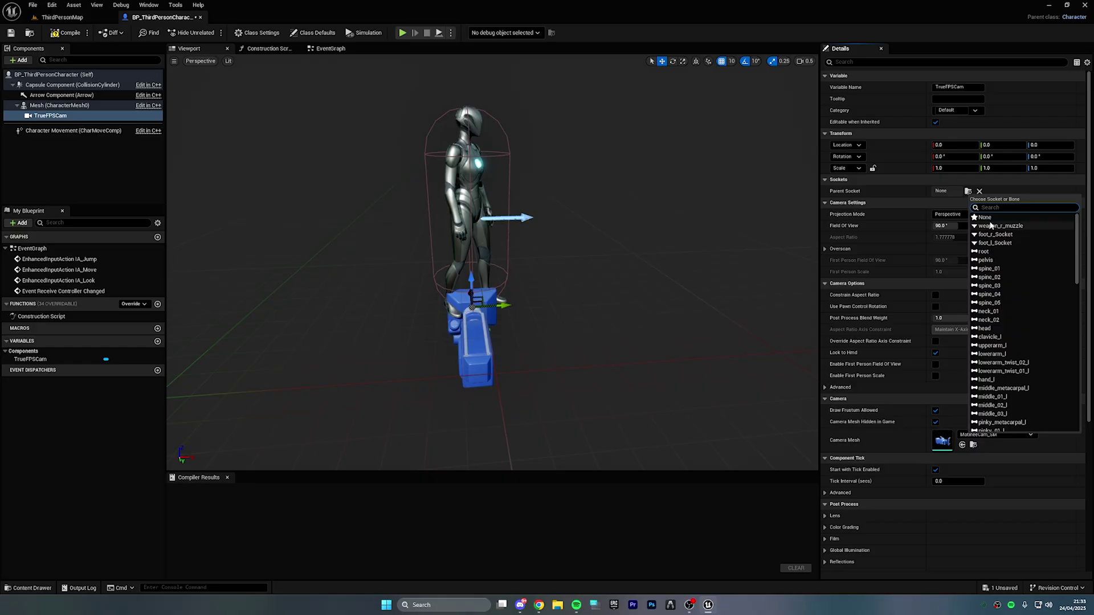
pyautogui.scroll(-15, 990, 225)
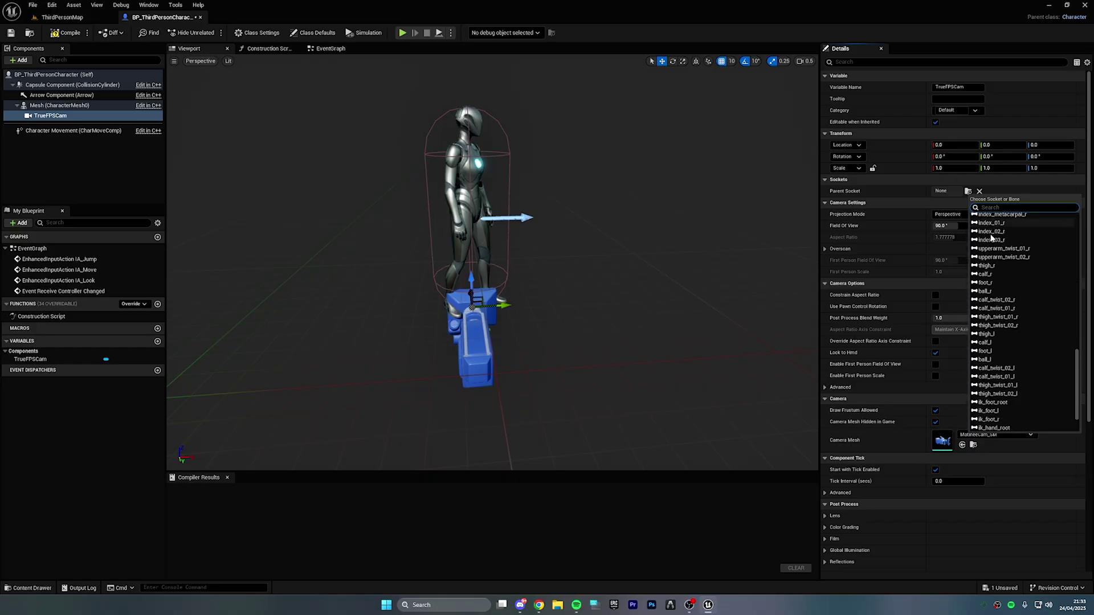
pyautogui.scroll(-3, 991, 238)
pyautogui.click(986, 299)
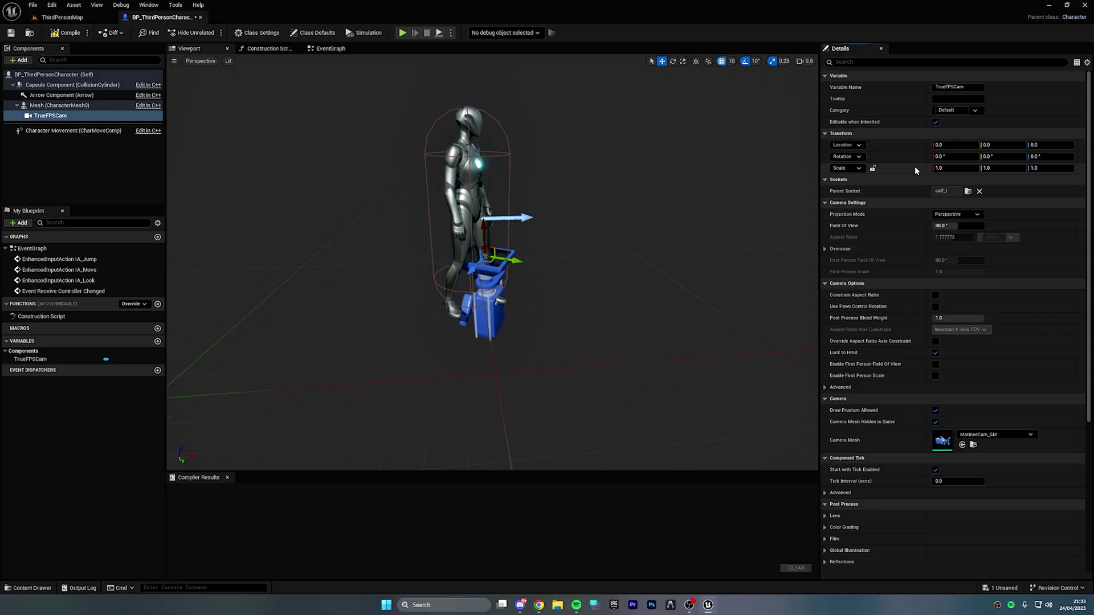
# Try moving the character mesh 20 units along X, and undo back through the calf_l attachment and the camera rename.
pyautogui.moveTo(656, 239); pyautogui.dragTo(513, 268, button='right')
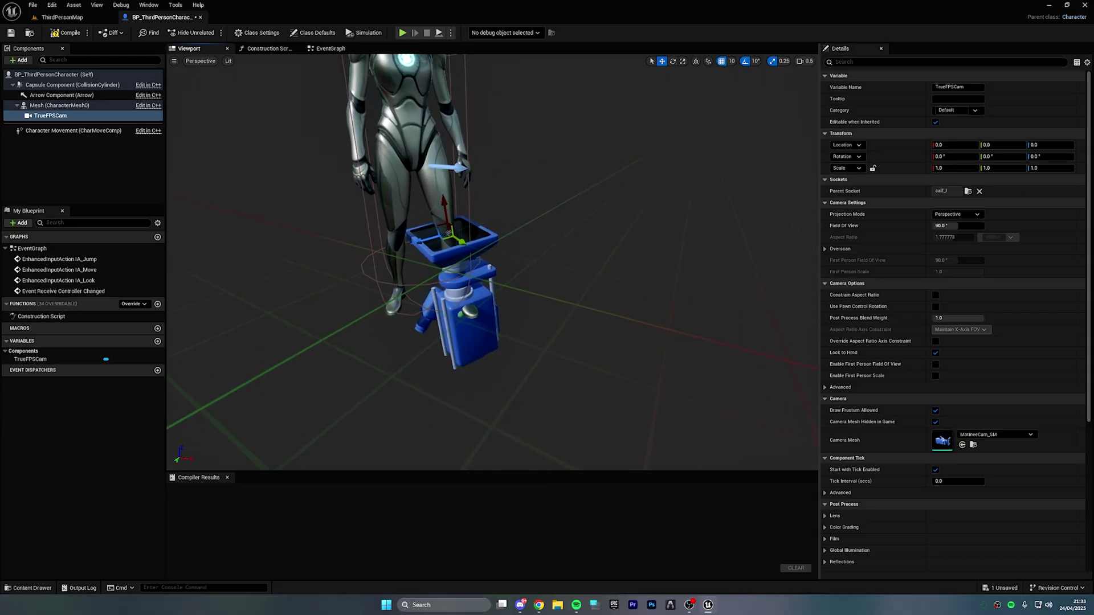
pyautogui.press('f')
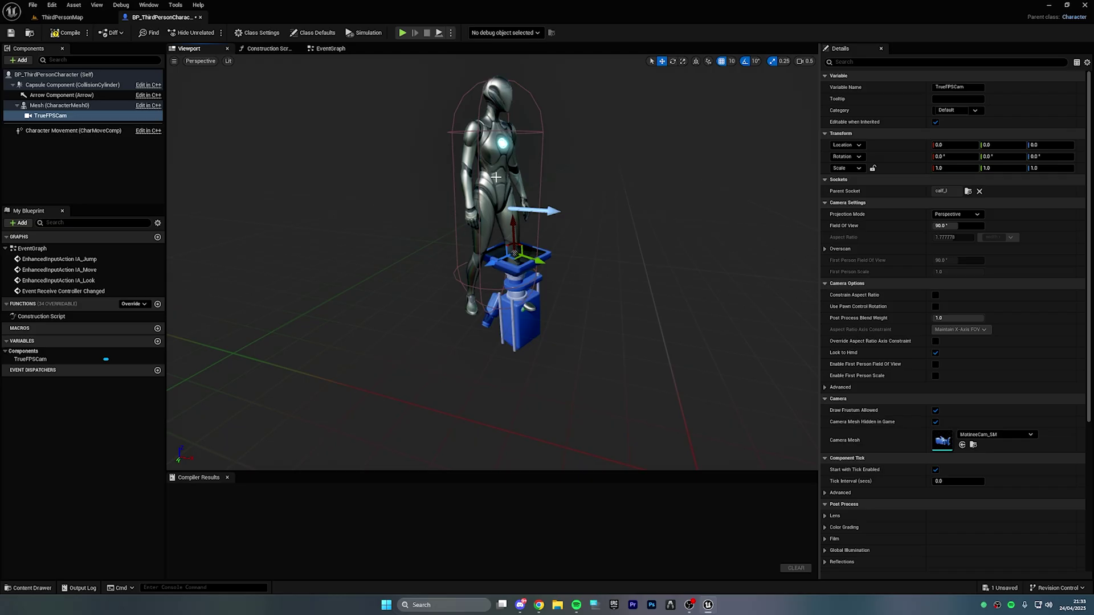
pyautogui.click(496, 177)
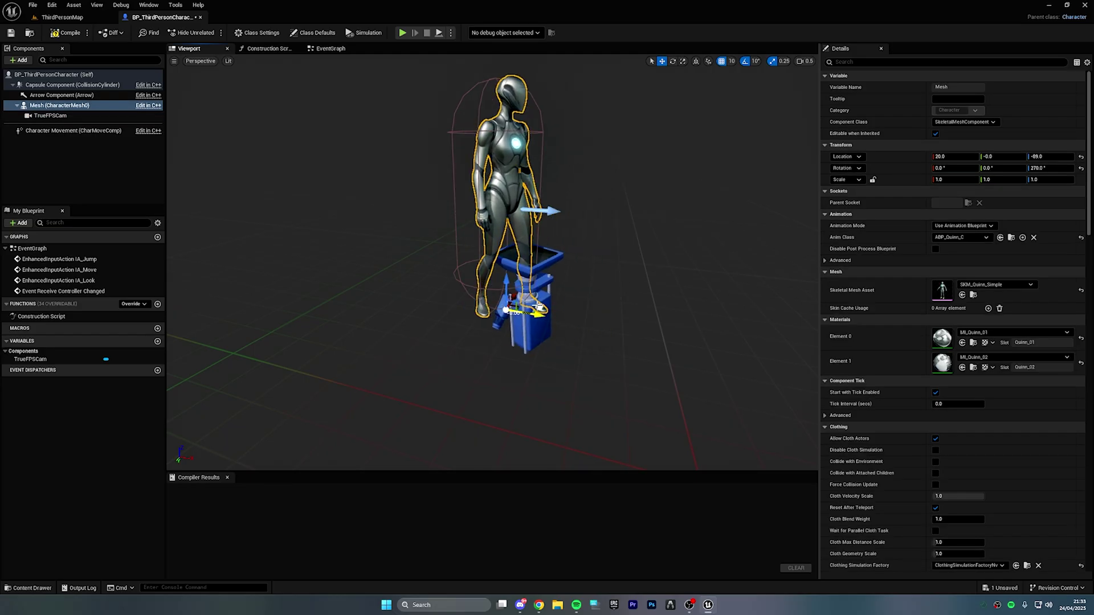
pyautogui.hotkey('ctrl', 'z')
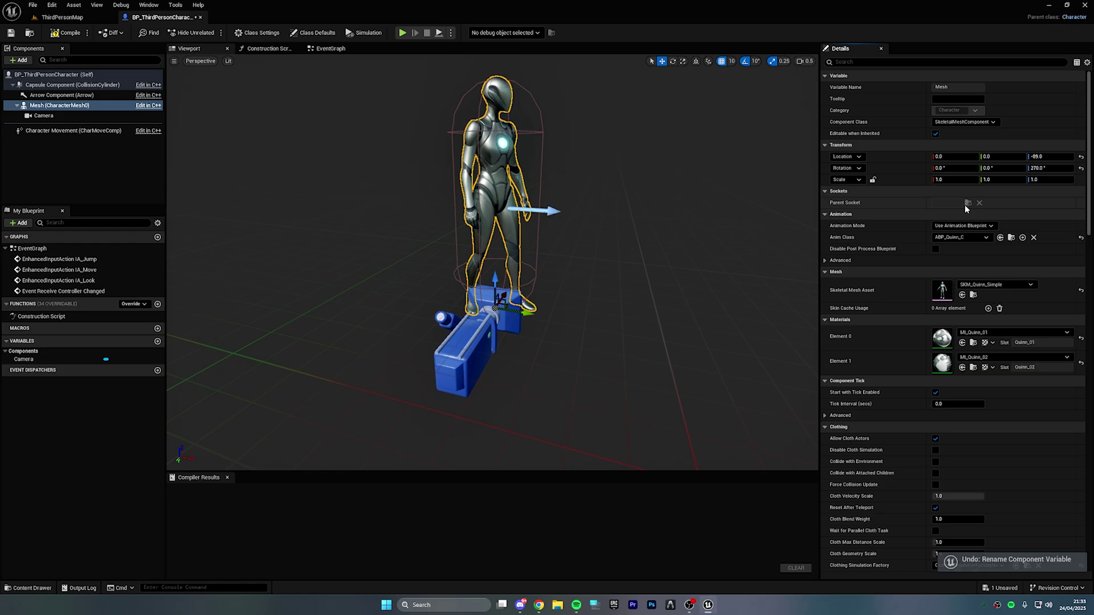
# Set the Camera component's parent socket to the head bone.
pyautogui.moveTo(464, 343); pyautogui.dragTo(468, 341)
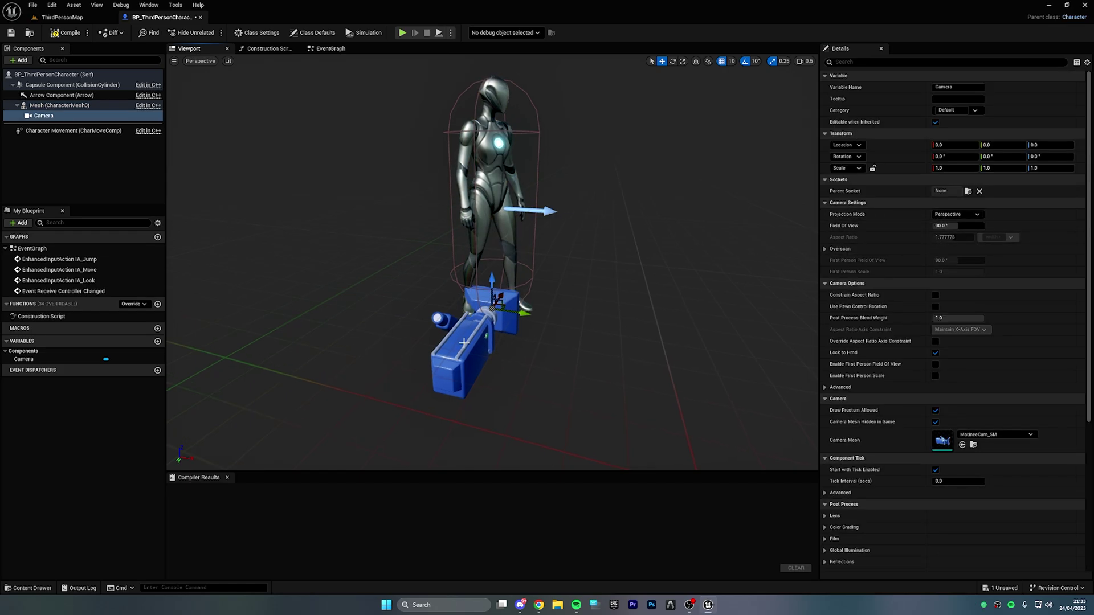
pyautogui.click(968, 191)
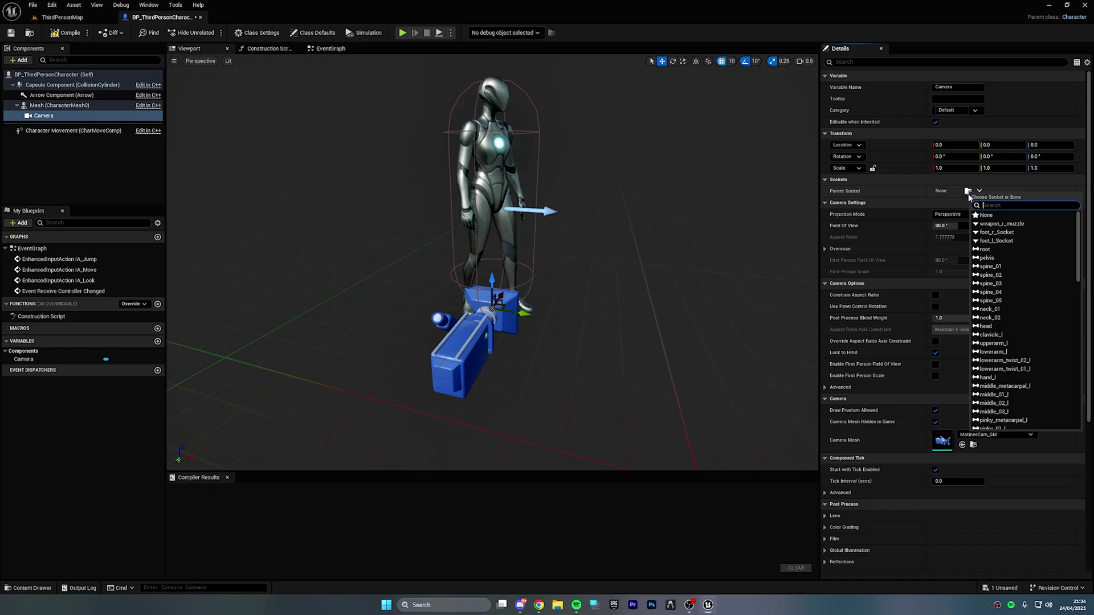
pyautogui.write('head')
pyautogui.click(986, 215)
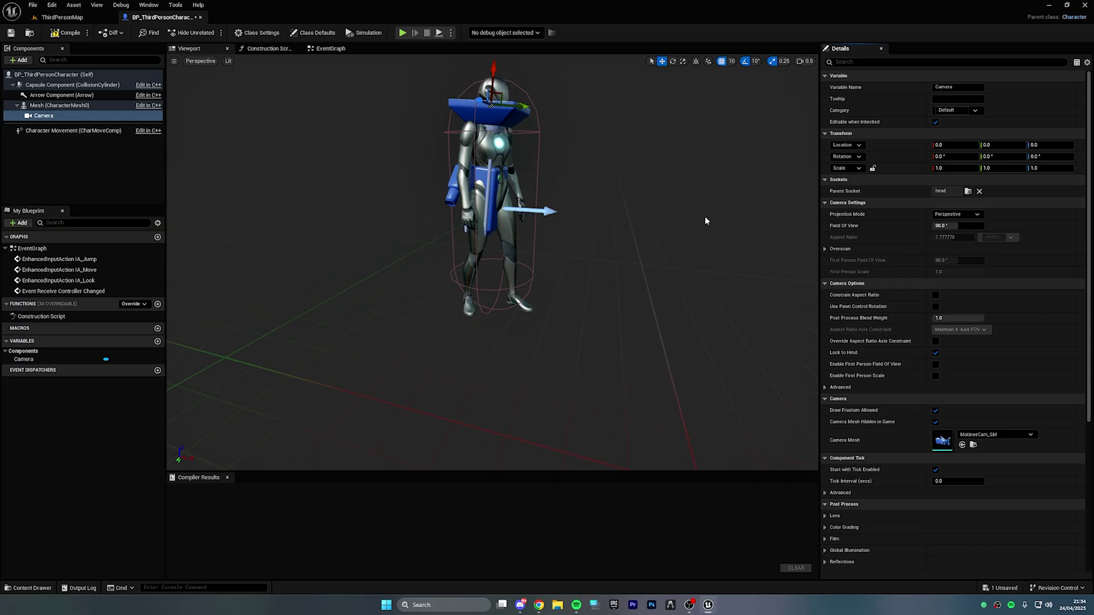
# Try rotating the Camera component freehand around the character's head, and undo the rotation.
pyautogui.moveTo(706, 218); pyautogui.dragTo(515, 205, button='right')
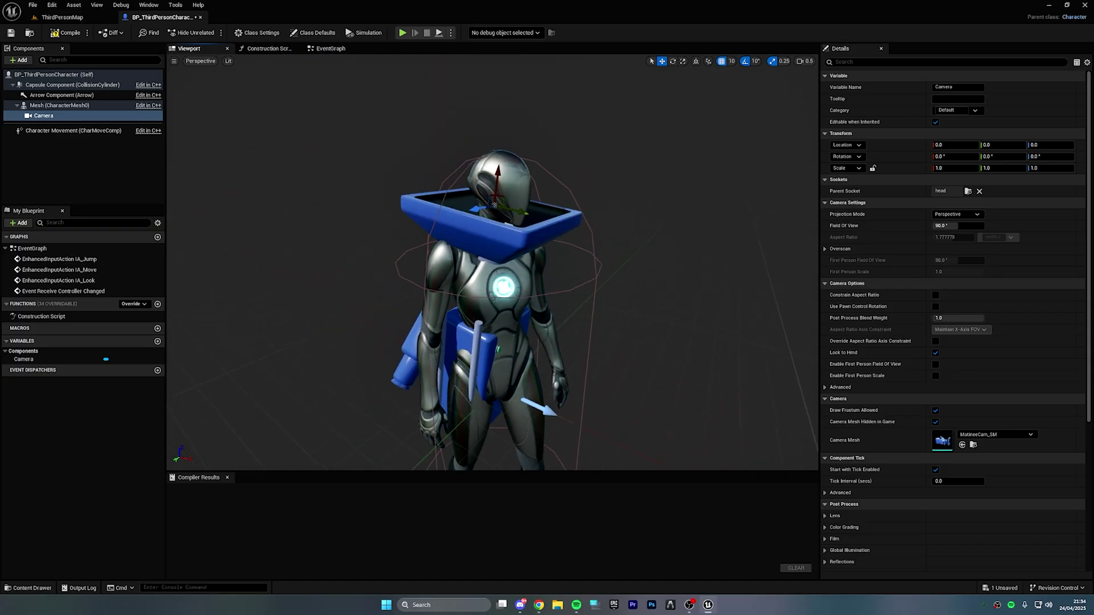
pyautogui.moveTo(516, 206)
pyautogui.mouseDown()
pyautogui.moveTo(533, 217)
pyautogui.moveTo(516, 212)
pyautogui.mouseUp()
pyautogui.press('e')
pyautogui.moveTo(496, 162); pyautogui.dragTo(534, 208)
pyautogui.hotkey('ctrl', 'z')
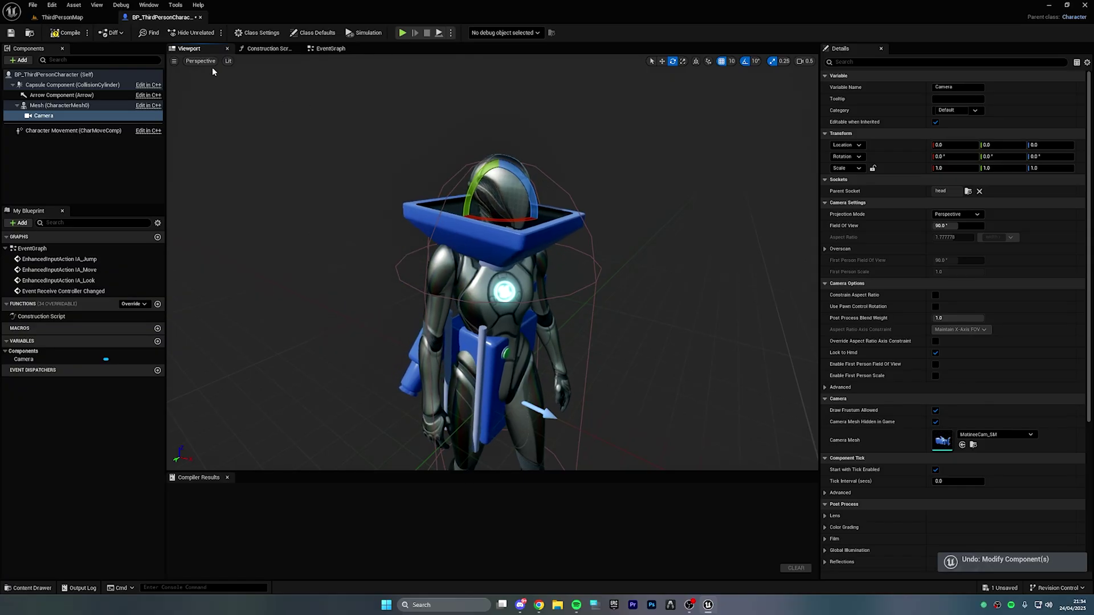
pyautogui.click(175, 61)
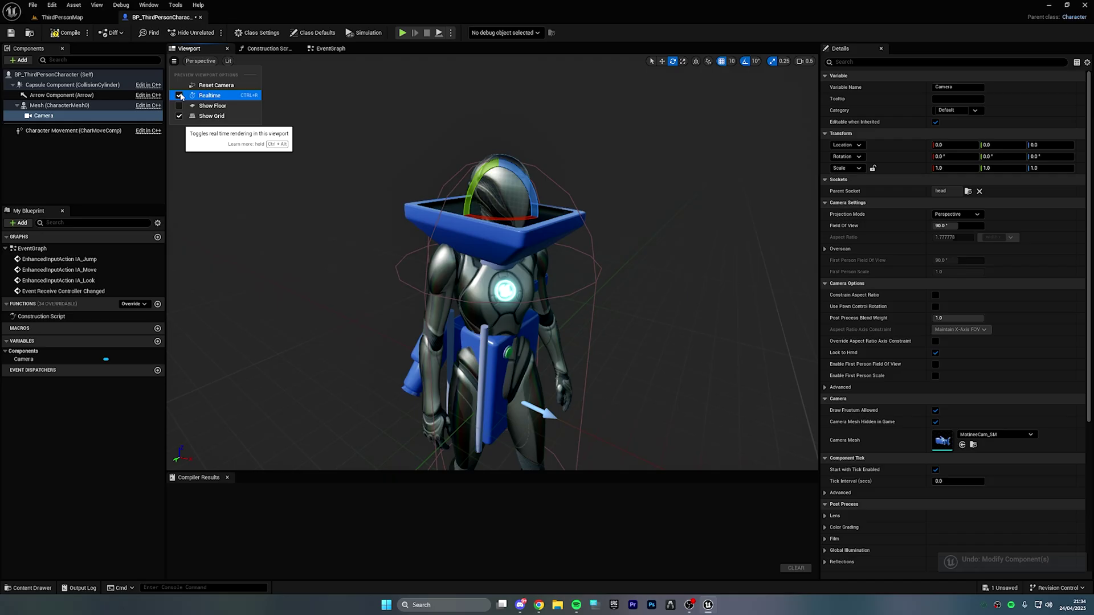
pyautogui.click(105, 194)
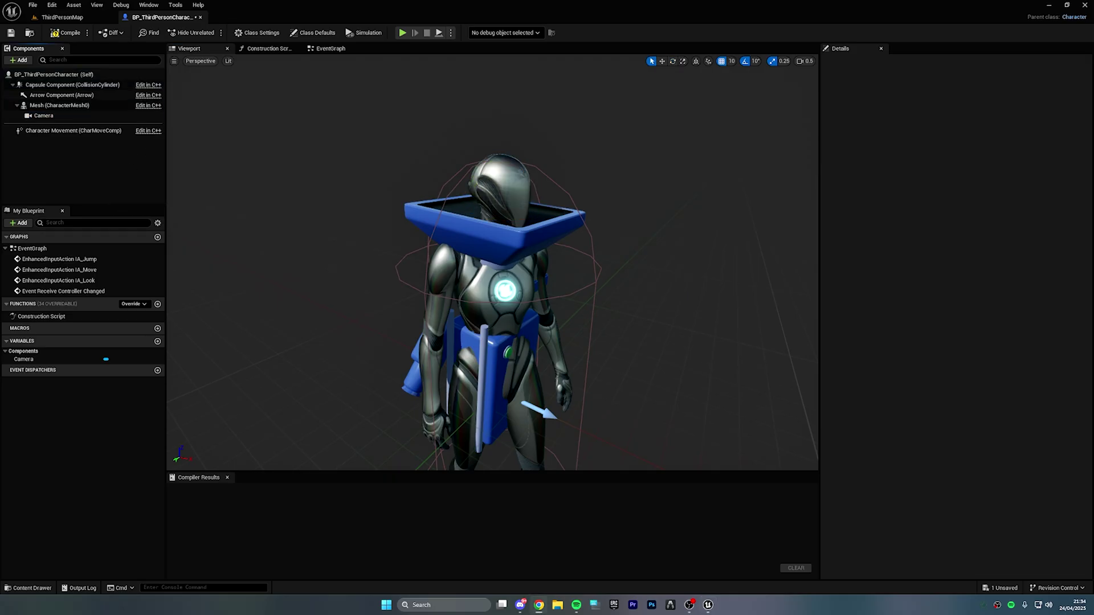
pyautogui.click(455, 225)
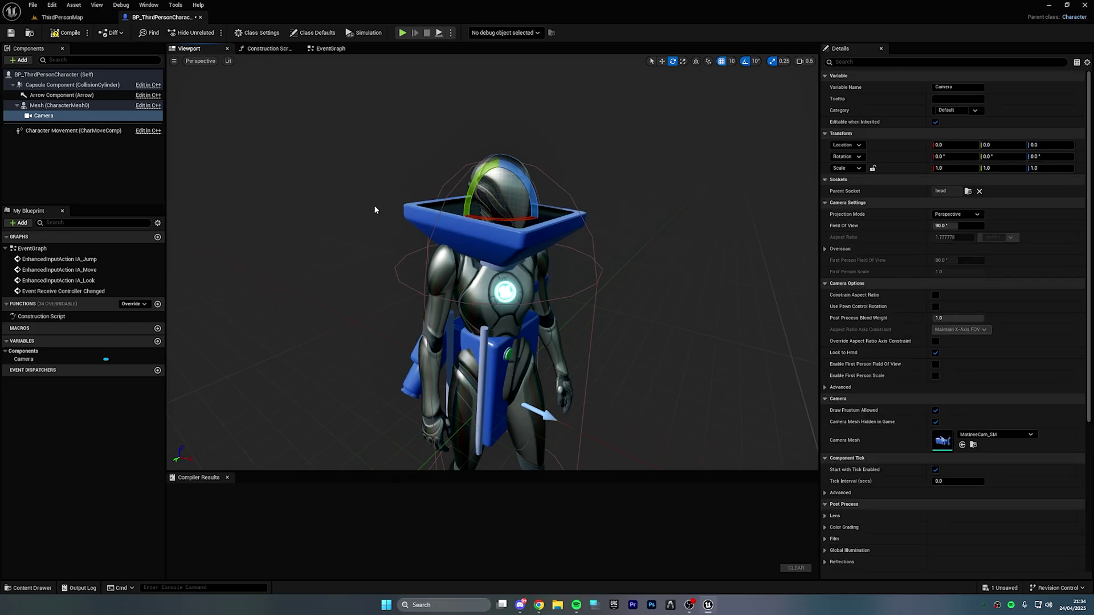
# Rename the Camera component under the character mesh to TrueFPSCam.
pyautogui.click(45, 117)
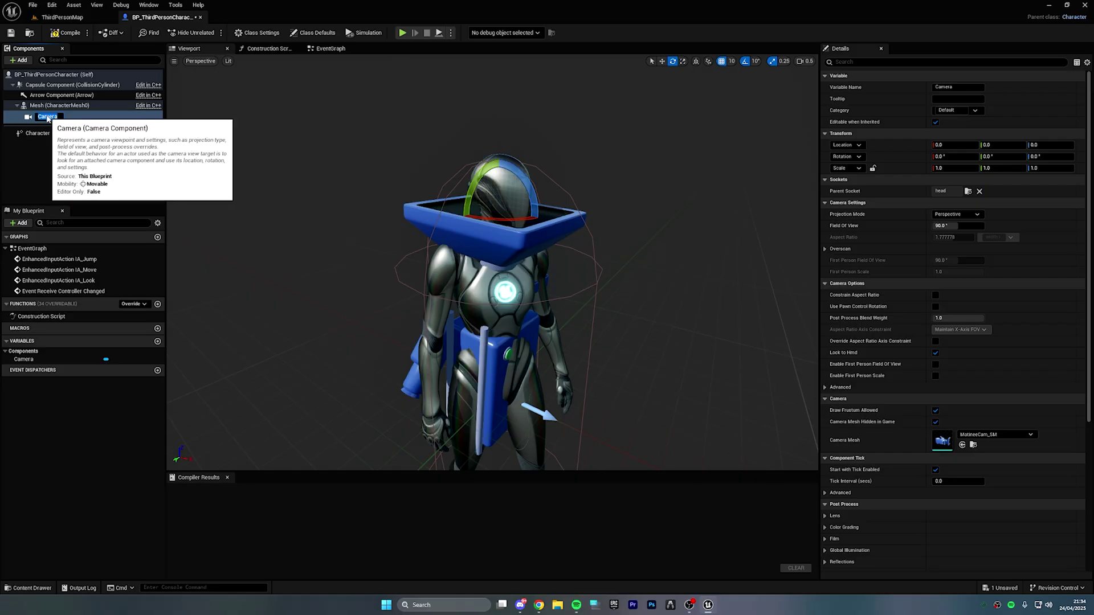
pyautogui.click(56, 147)
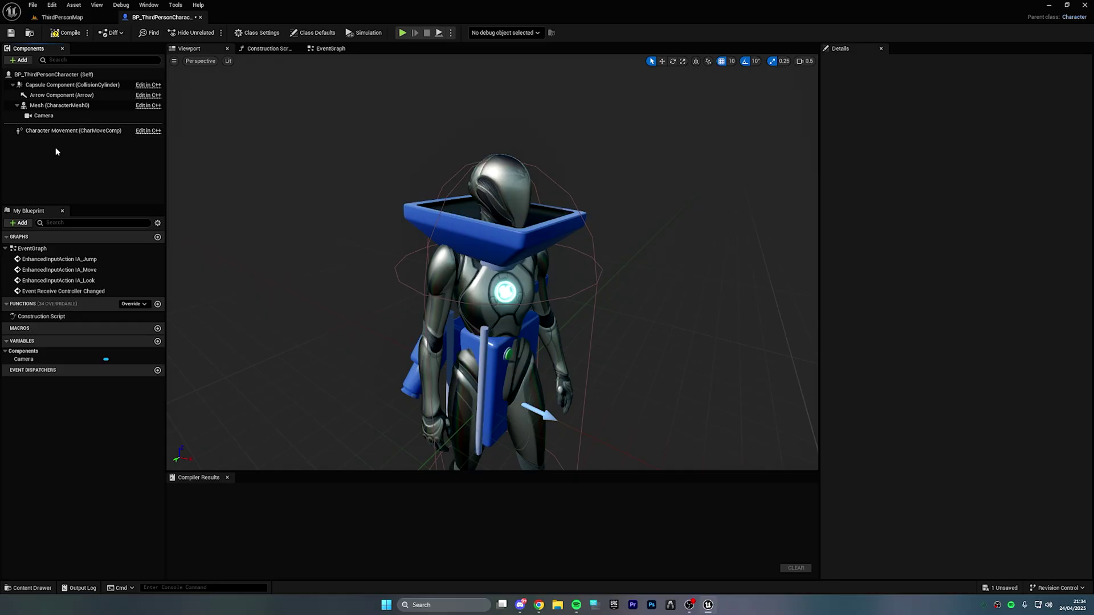
pyautogui.doubleClick(48, 117)
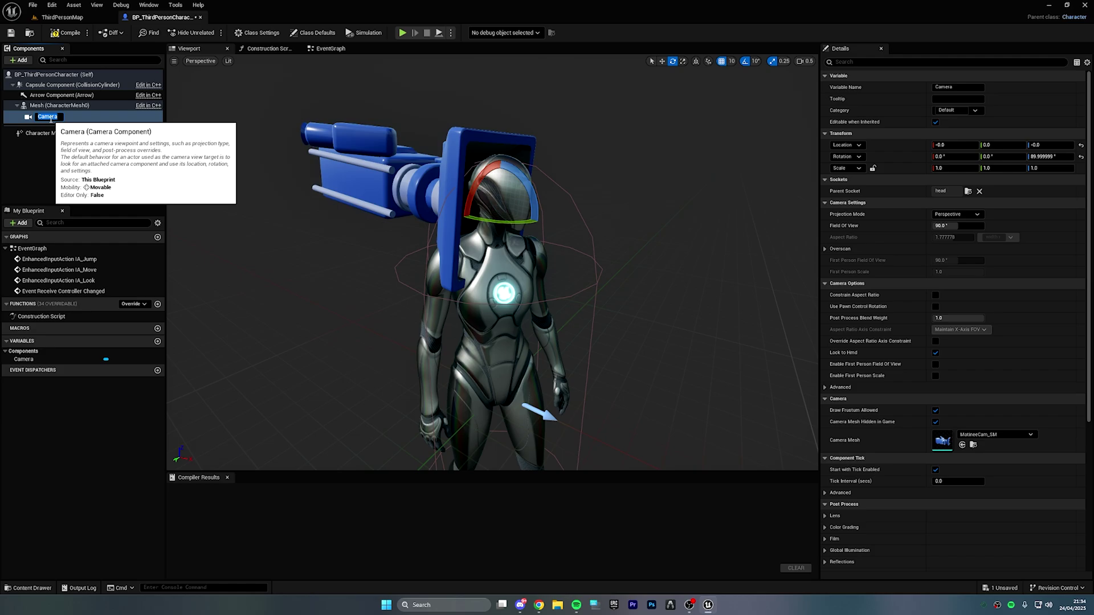
pyautogui.write('TrueFPSCam')
pyautogui.press('Return')
pyautogui.click(73, 142)
pyautogui.click(73, 117)
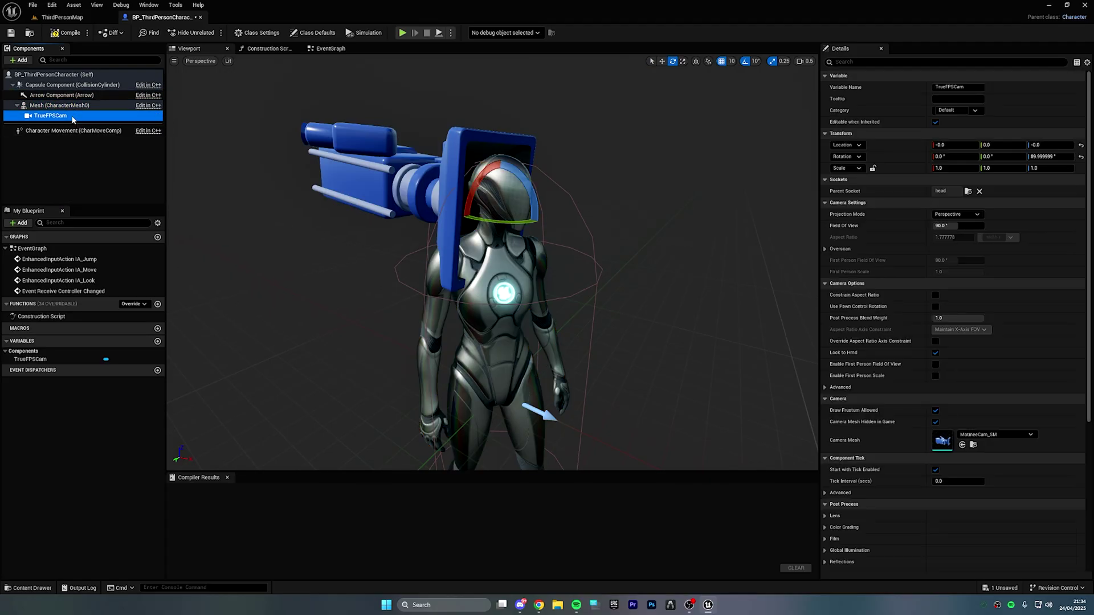
# Reset TrueFPSCam's location and rotation, and set its rotation to -90°, 0°, 90° and its Z location to -20.
pyautogui.click(967, 191)
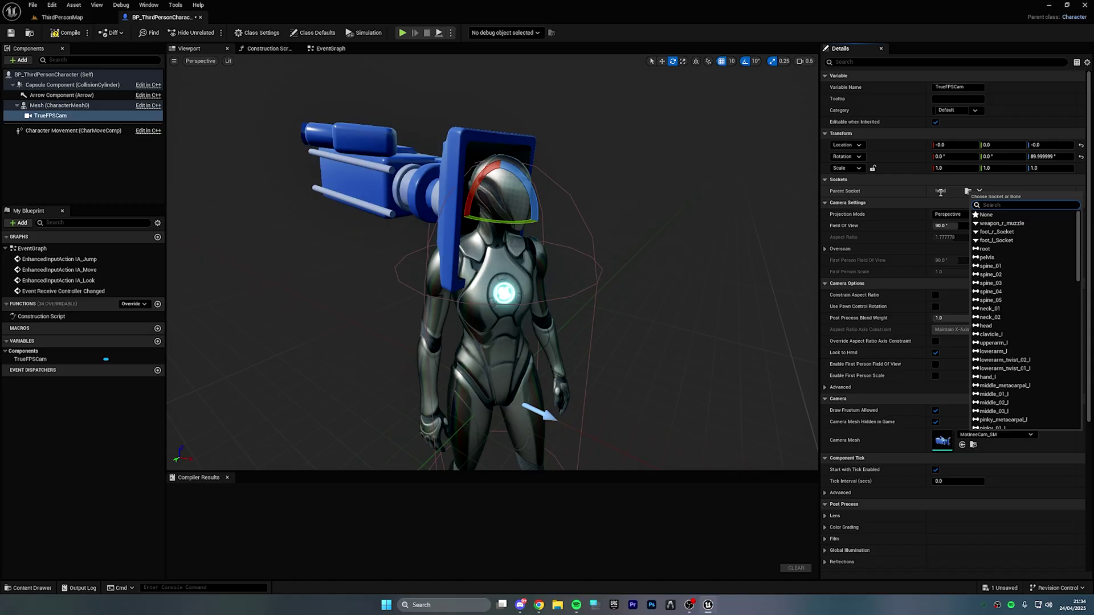
pyautogui.click(139, 188)
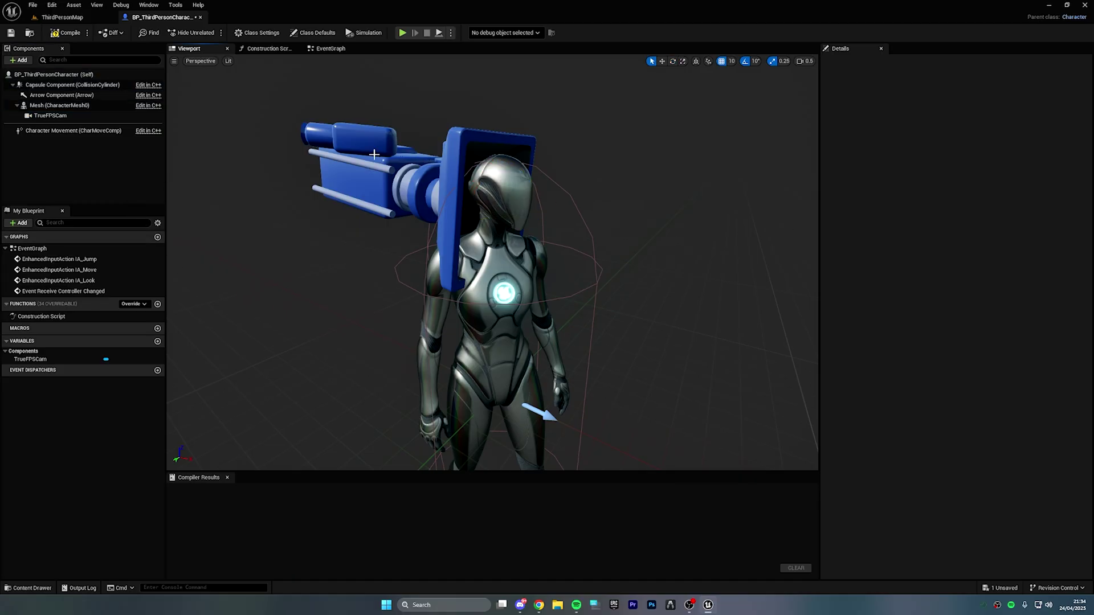
pyautogui.click(373, 155)
pyautogui.moveTo(435, 164); pyautogui.dragTo(591, 183, button='right')
pyautogui.click(1080, 145)
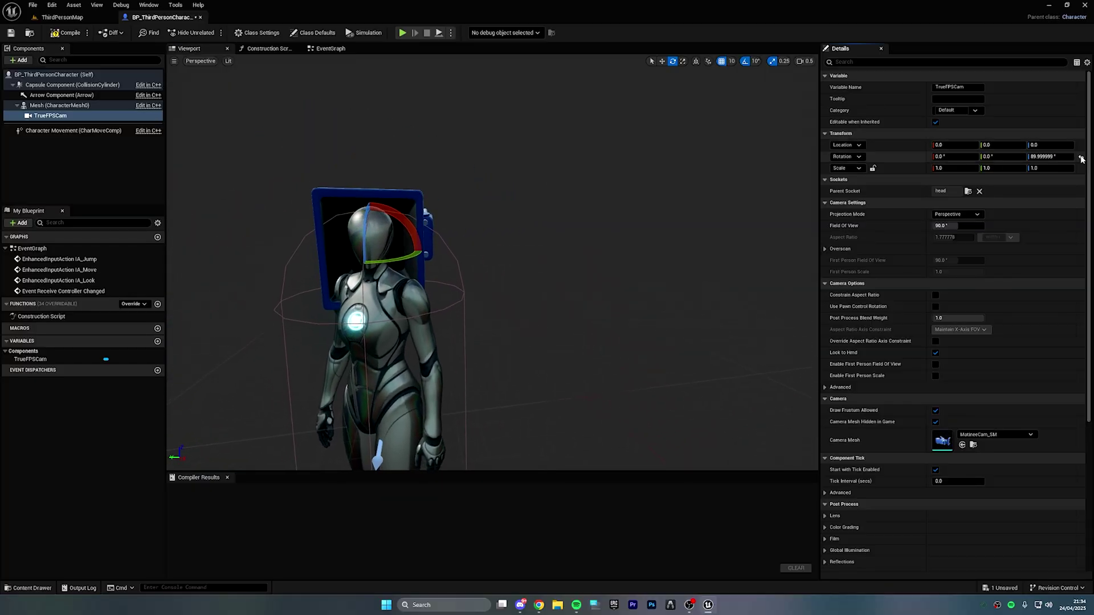
pyautogui.click(1082, 158)
pyautogui.click(1047, 145)
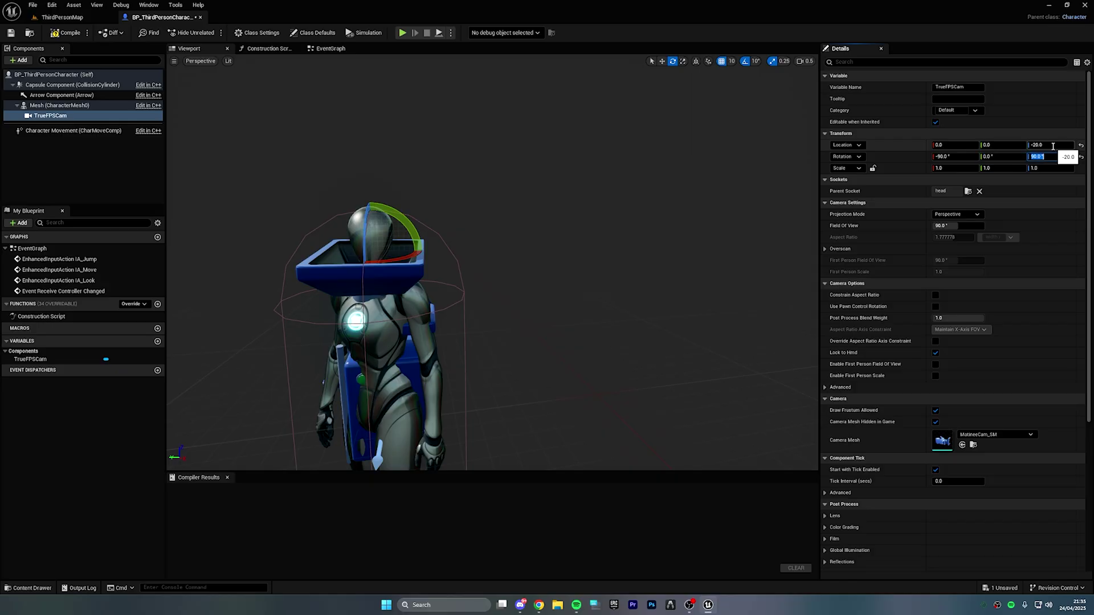
# Set TrueFPSCam's location to 10, 20, 0 and compile the character blueprint.
pyautogui.click(343, 162)
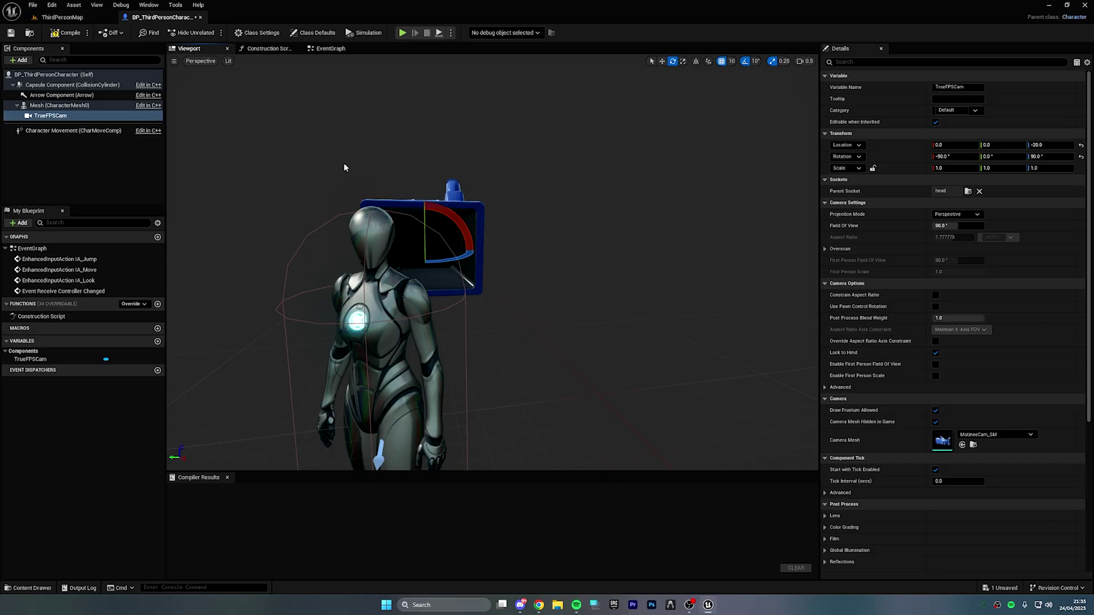
pyautogui.moveTo(344, 163); pyautogui.dragTo(416, 151, button='right')
pyautogui.scroll(-3, 712, 111)
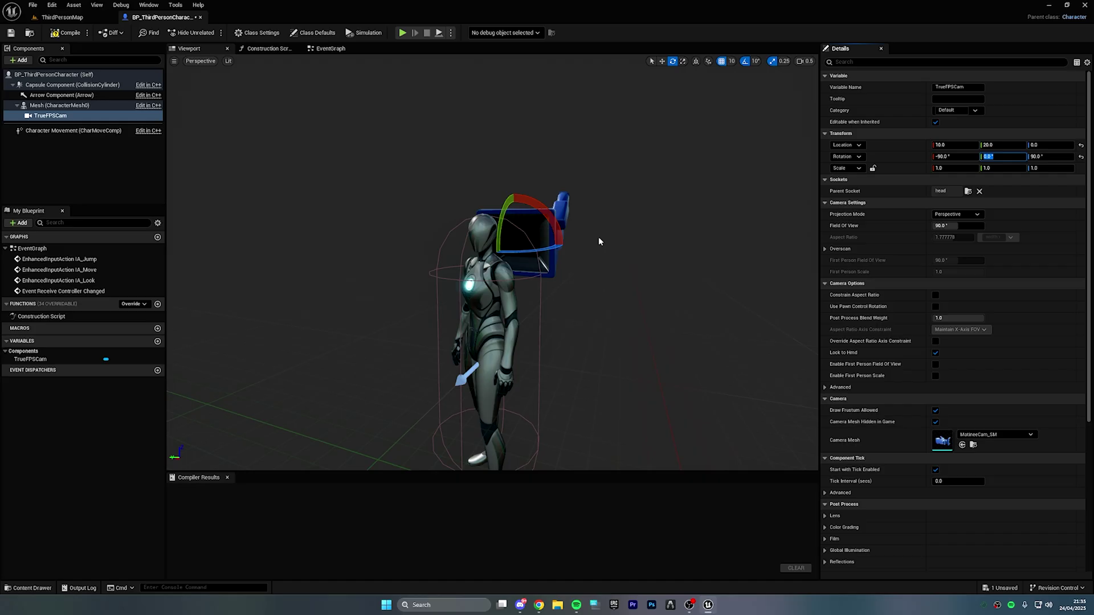
pyautogui.moveTo(635, 221)
pyautogui.mouseDown(button='right')
pyautogui.moveTo(513, 221)
pyautogui.moveTo(530, 302)
pyautogui.moveTo(501, 222)
pyautogui.moveTo(620, 223)
pyautogui.mouseUp(button='right')
pyautogui.scroll(-3, 513, 223)
pyautogui.scroll(3, 515, 268)
pyautogui.press('s')
pyautogui.press('w')
pyautogui.press('s')
pyautogui.click(63, 33)
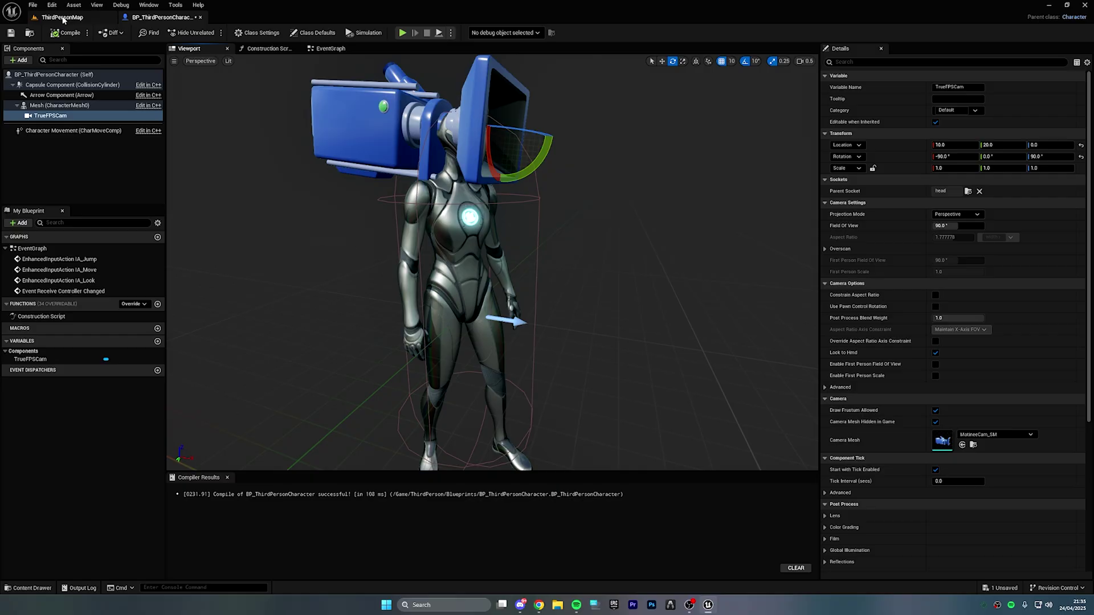
# Play-test the first-person view in ThirdPersonMap by running the character forward around the level, and stop the session.
pyautogui.click(62, 17)
pyautogui.scroll(5, 337, 184)
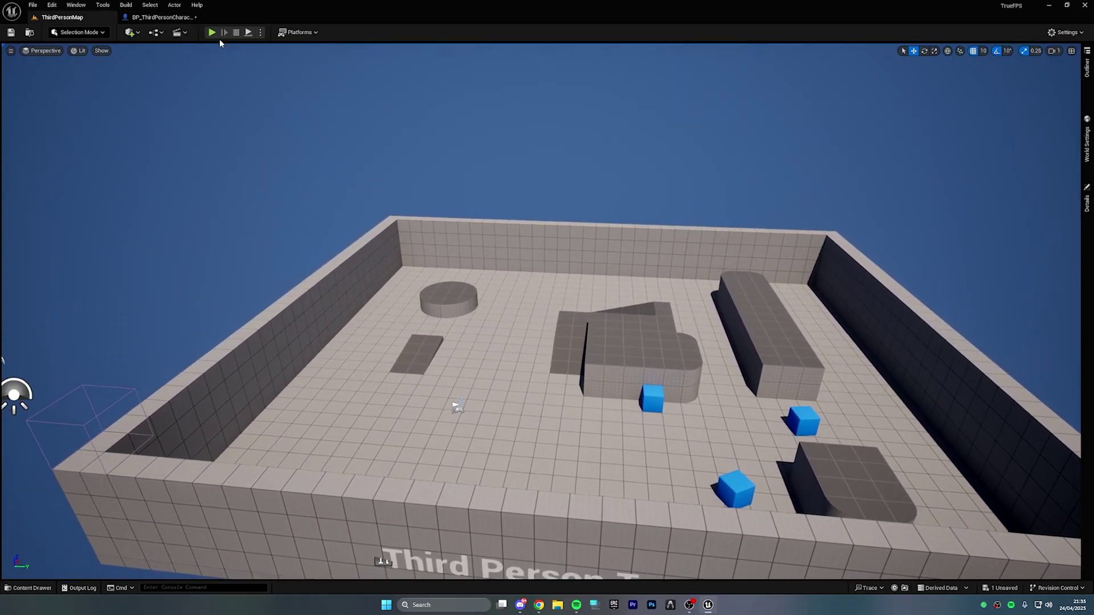
pyautogui.click(212, 32)
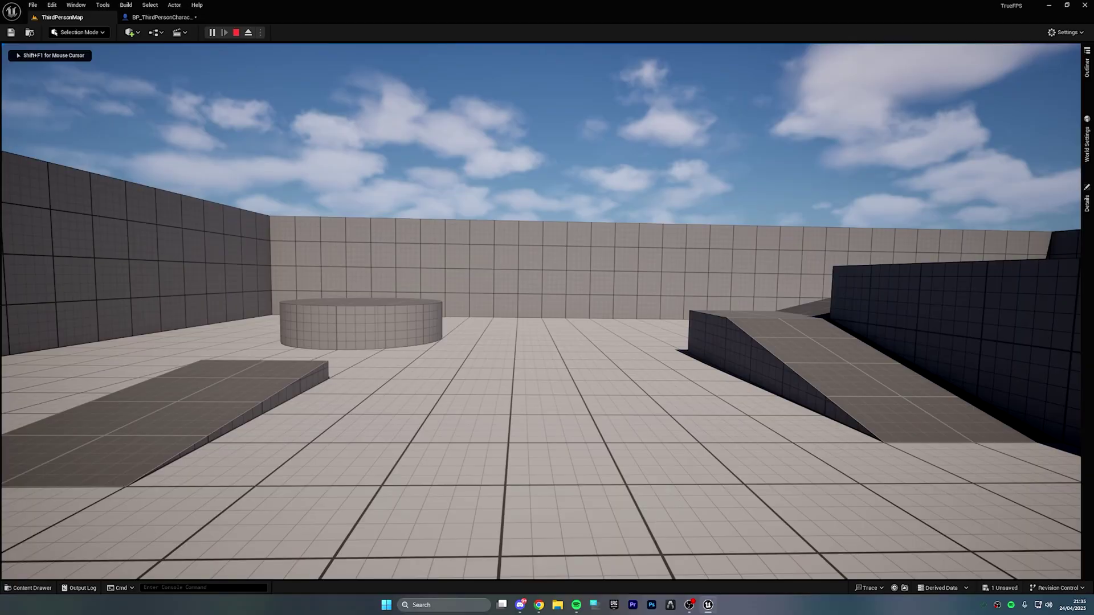
pyautogui.press('w')
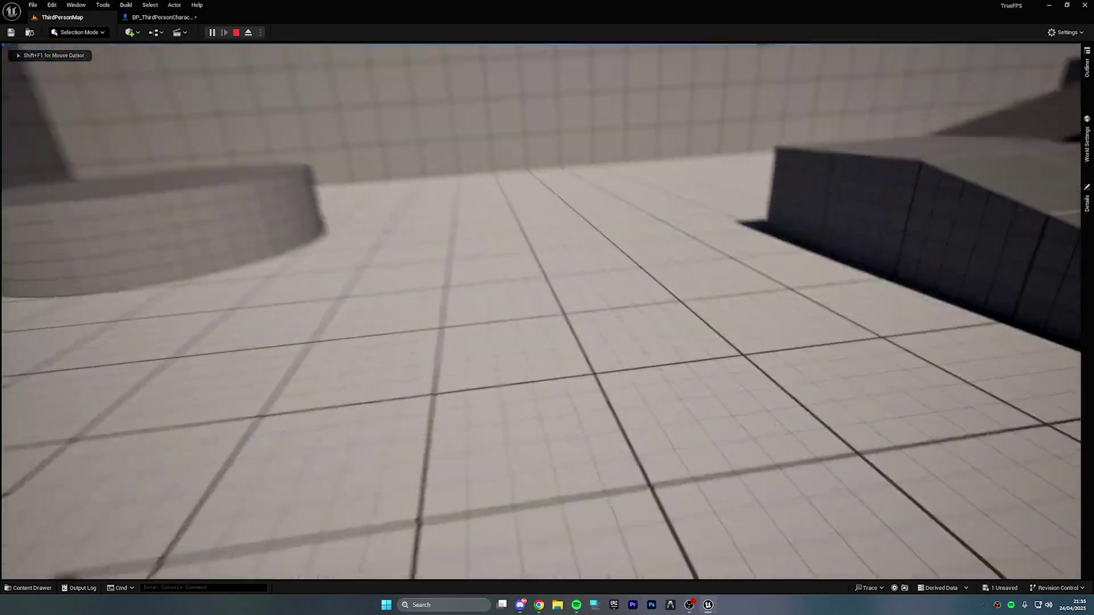
pyautogui.press('w')
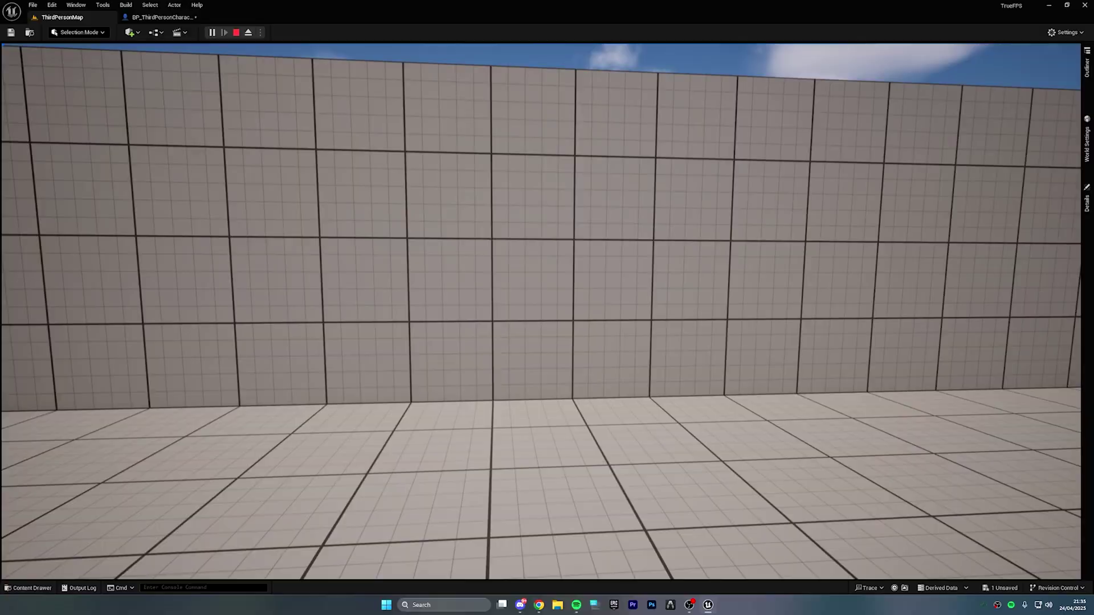
pyautogui.press('w')
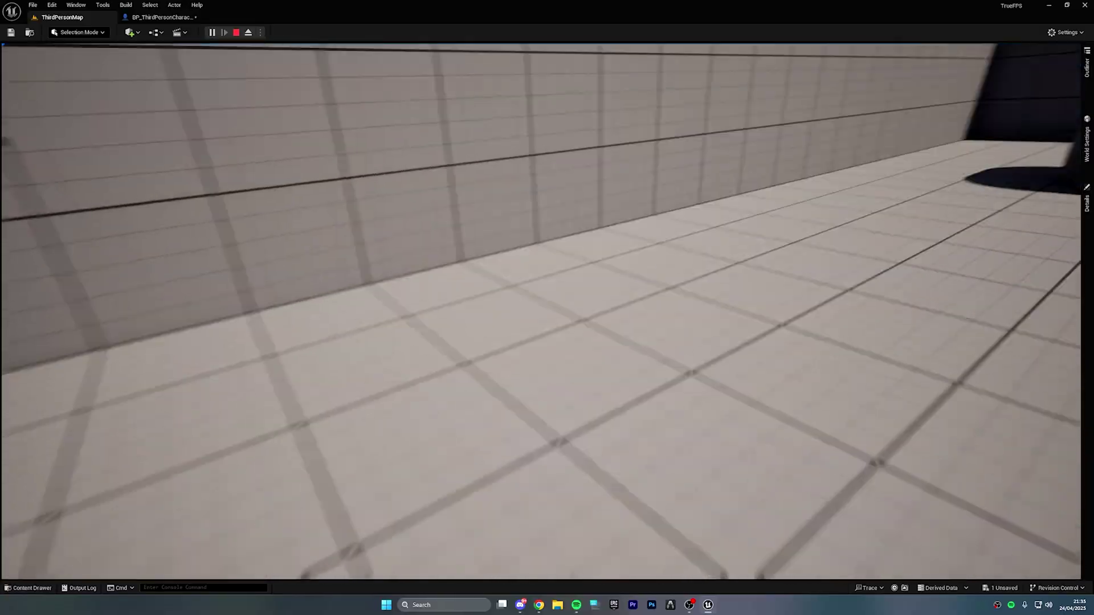
pyautogui.press('w')
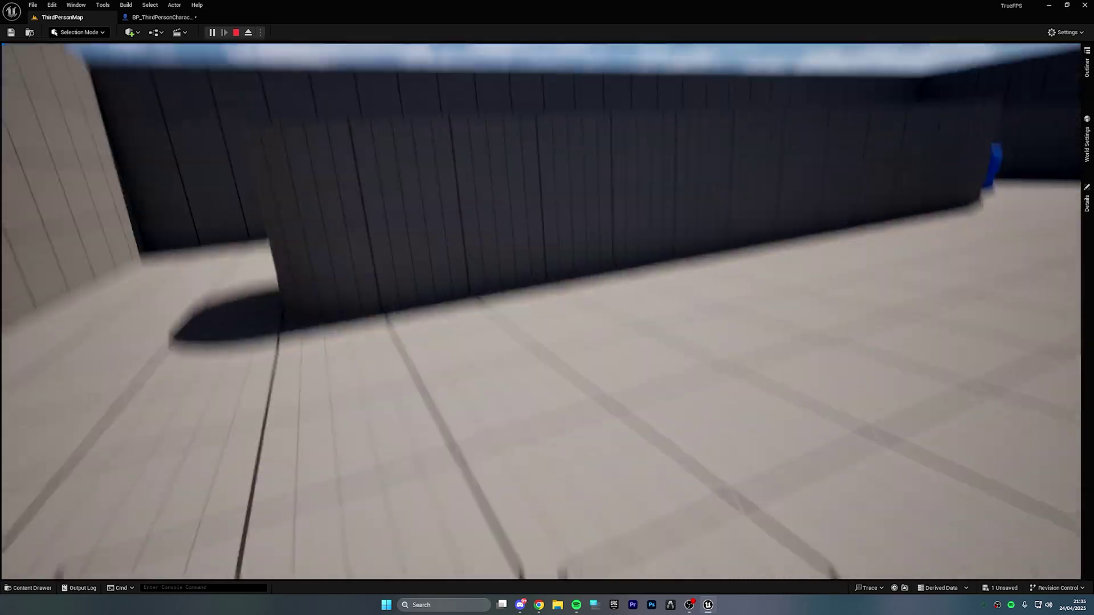
pyautogui.press('Escape')
# Raise TrueFPSCam's field of view to about 105.84° and play-test the wider view, finishing in ThirdPersonMap.
pyautogui.click(160, 17)
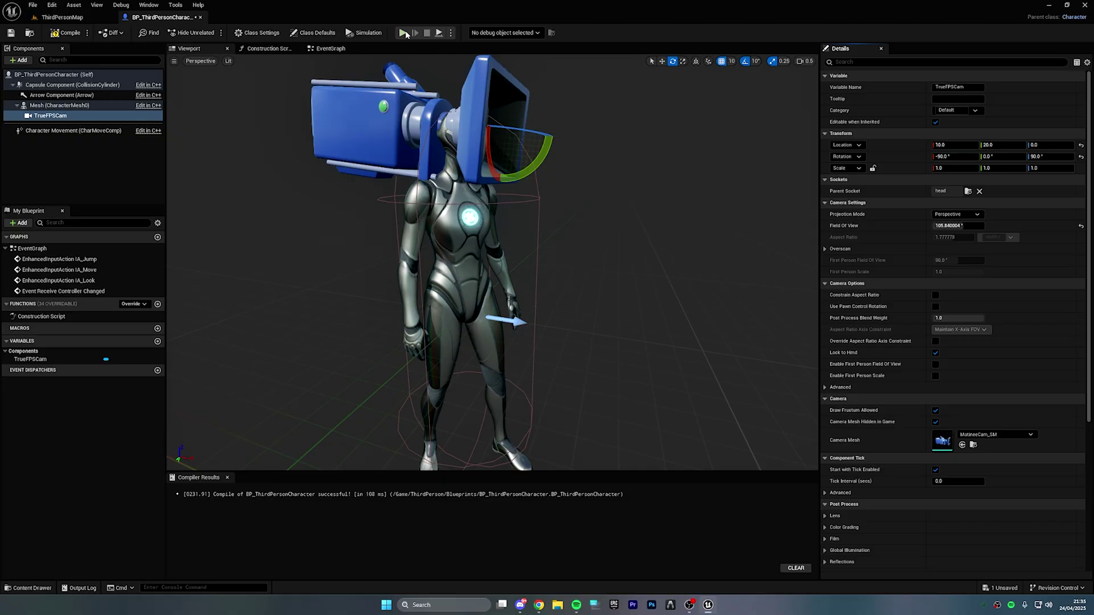
pyautogui.hotkey('alt', 'p')
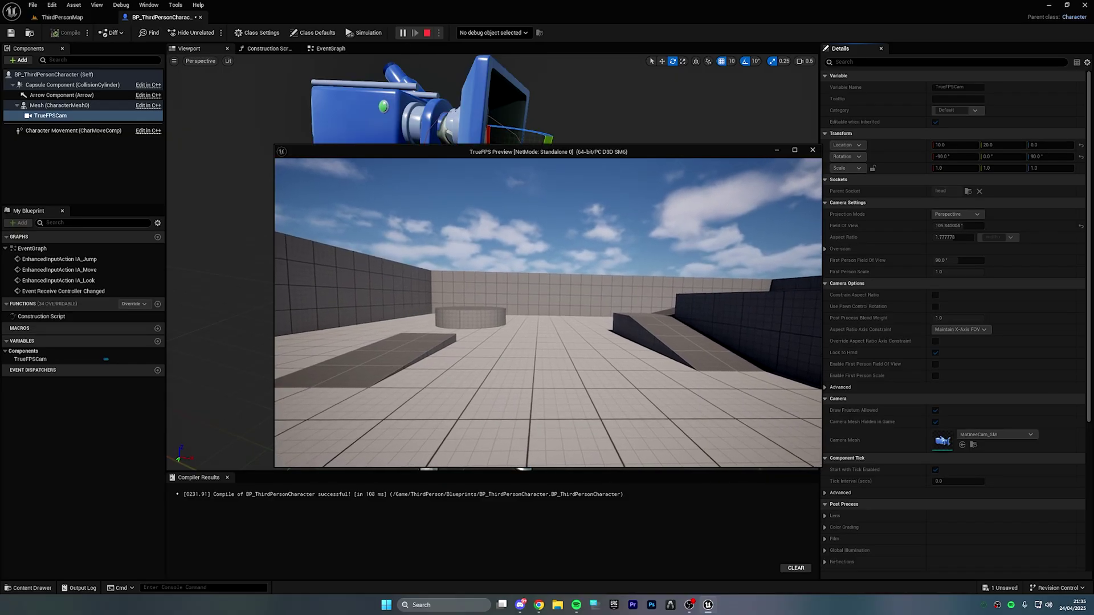
pyautogui.press('Escape')
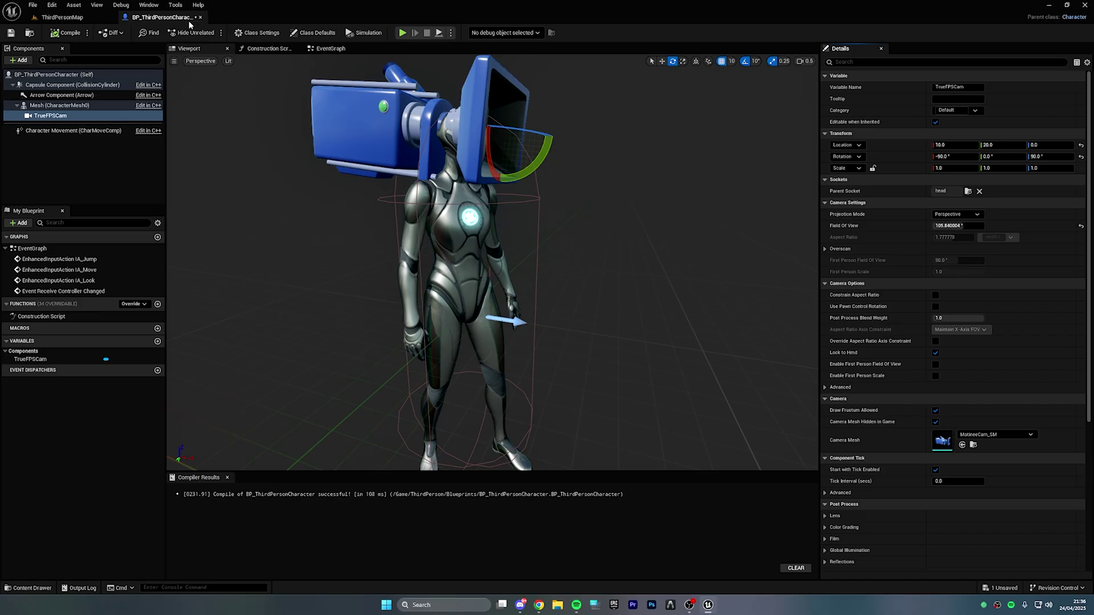
pyautogui.click(62, 18)
pyautogui.click(212, 33)
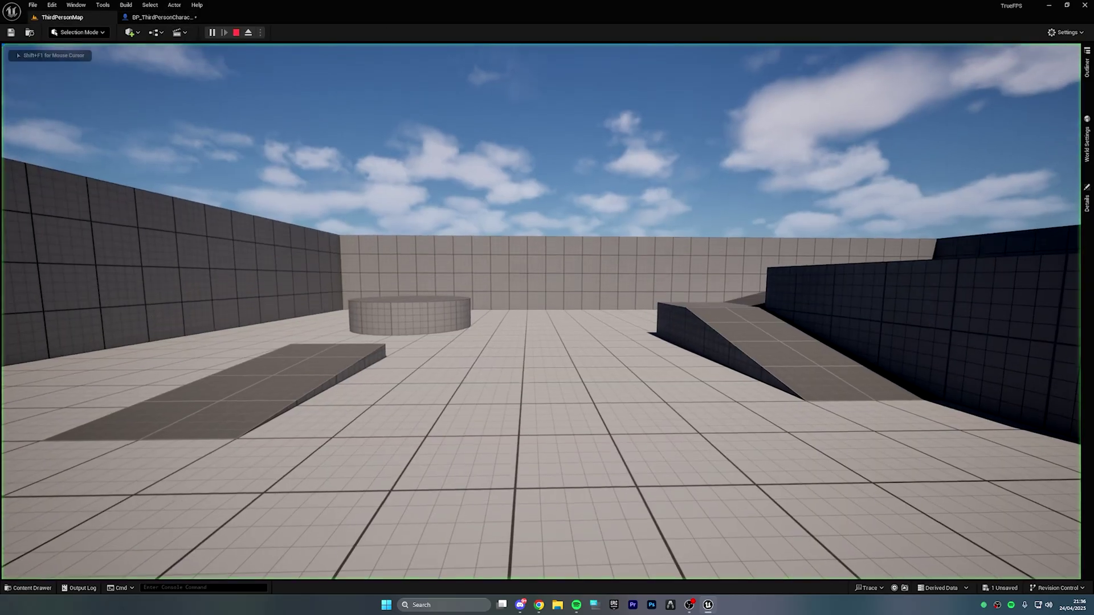
pyautogui.press('Escape')
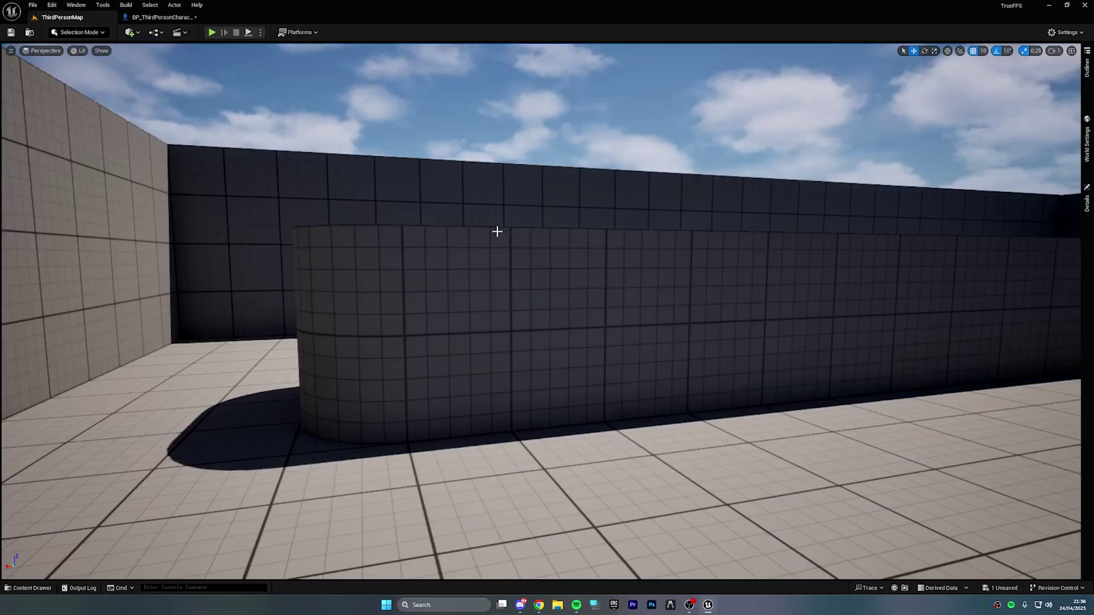
# Move TrueFPSCam back toward the head to a Y location of about 3.23, and play-test it in ThirdPersonMap.
pyautogui.click(164, 17)
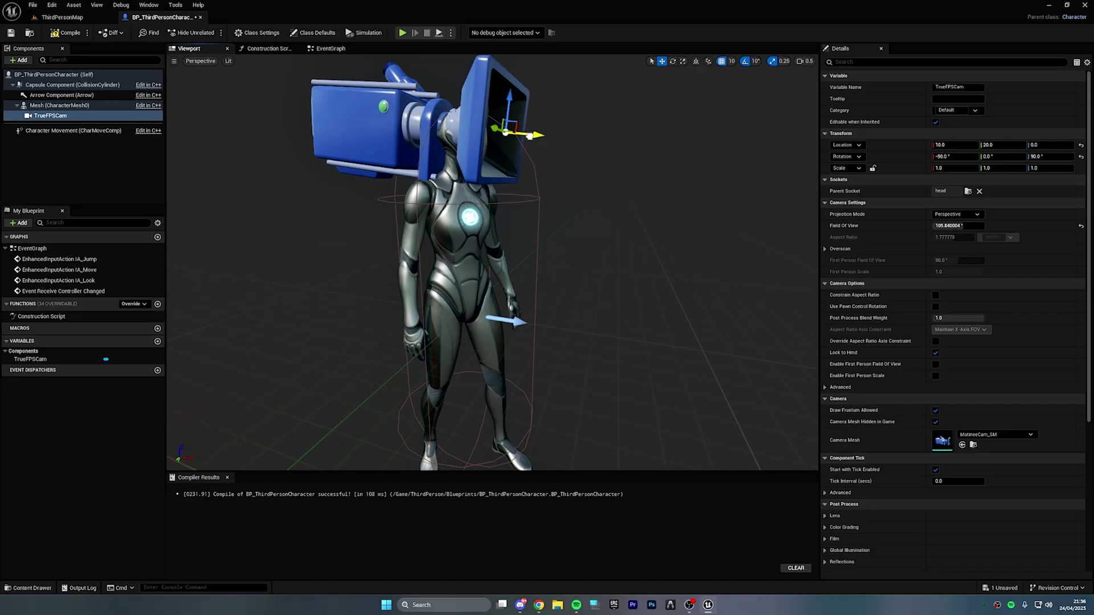
pyautogui.moveTo(522, 135); pyautogui.dragTo(500, 132)
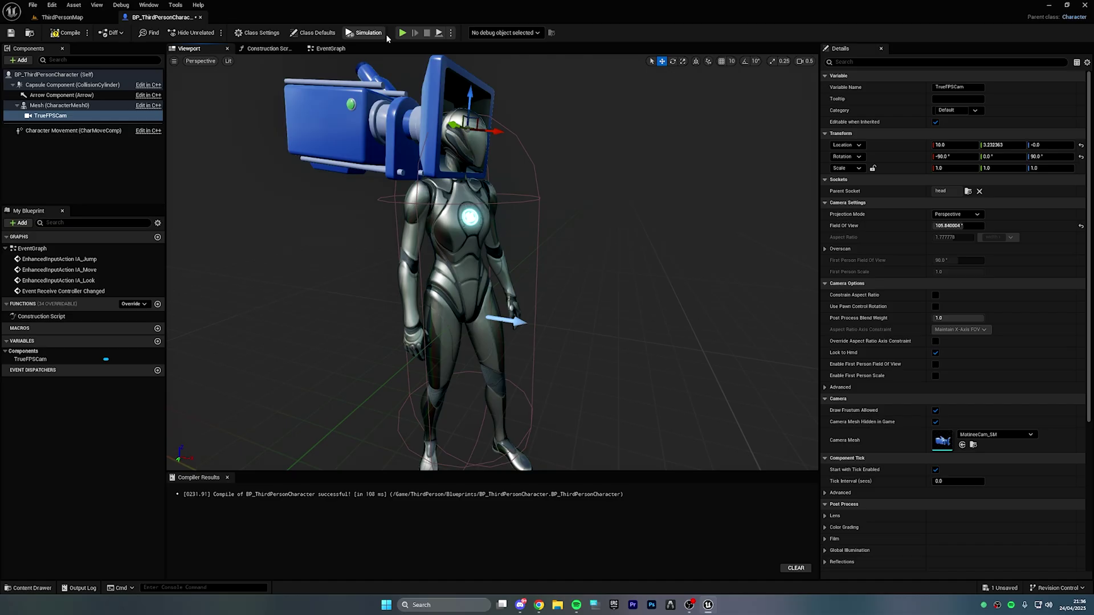
pyautogui.click(74, 18)
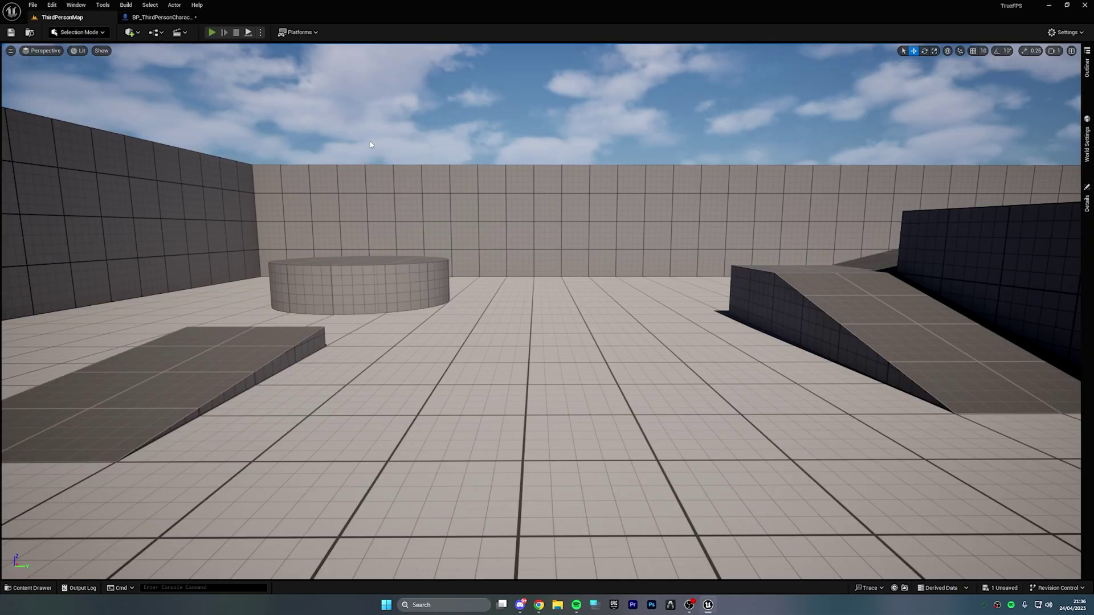
pyautogui.click(212, 32)
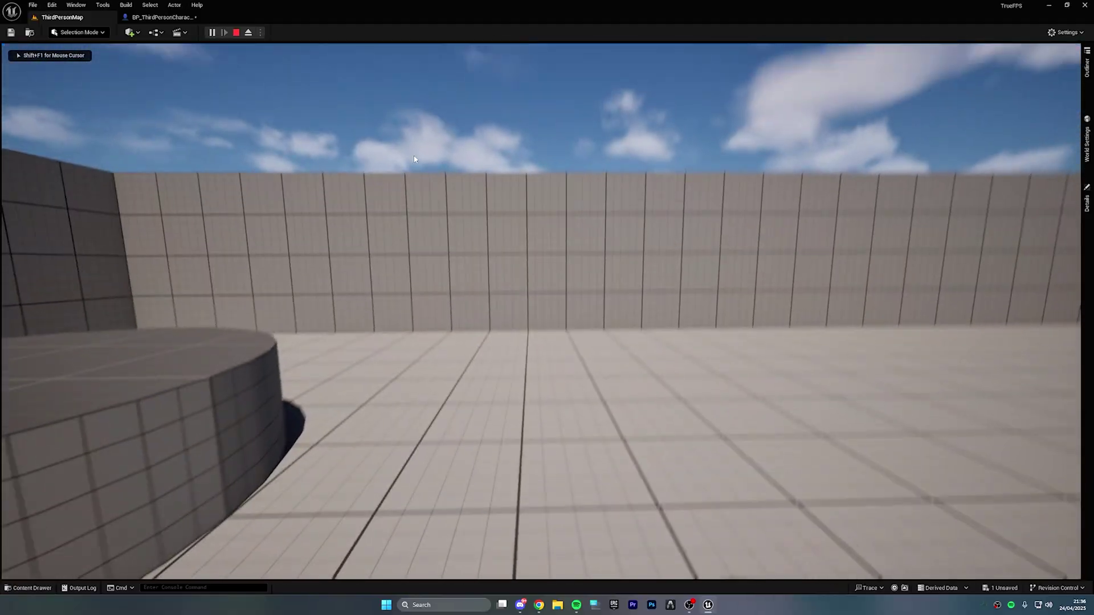
pyautogui.press('Escape')
# Float the character blueprint editor over the level and place a BP_ThirdPersonCharacter on the floor beside the round platform.
pyautogui.hotkey('ctrl', 'Tab')
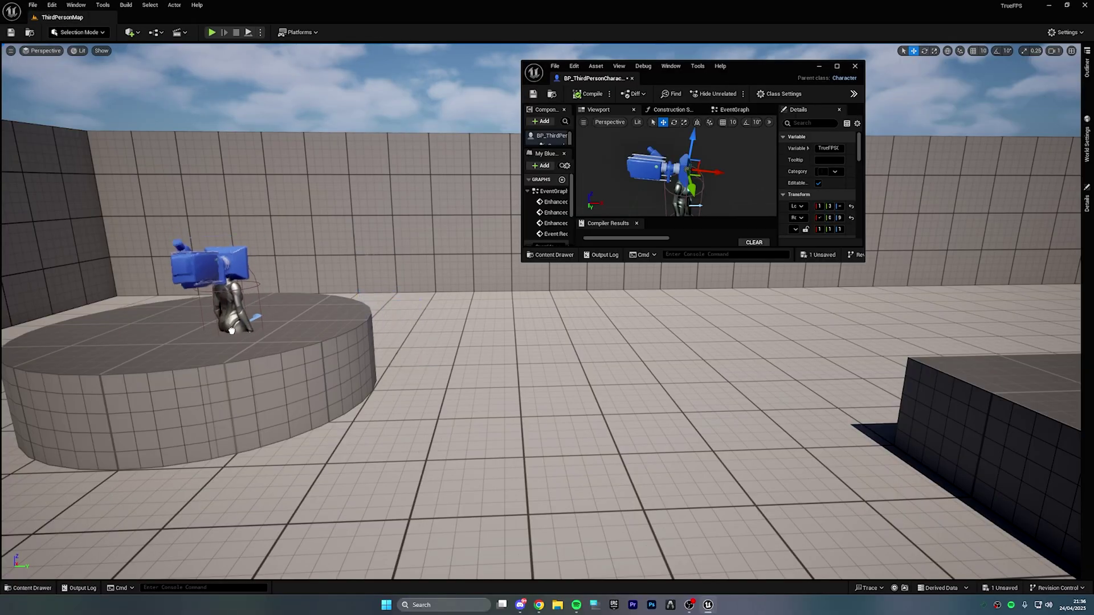
pyautogui.moveTo(232, 330); pyautogui.dragTo(501, 390)
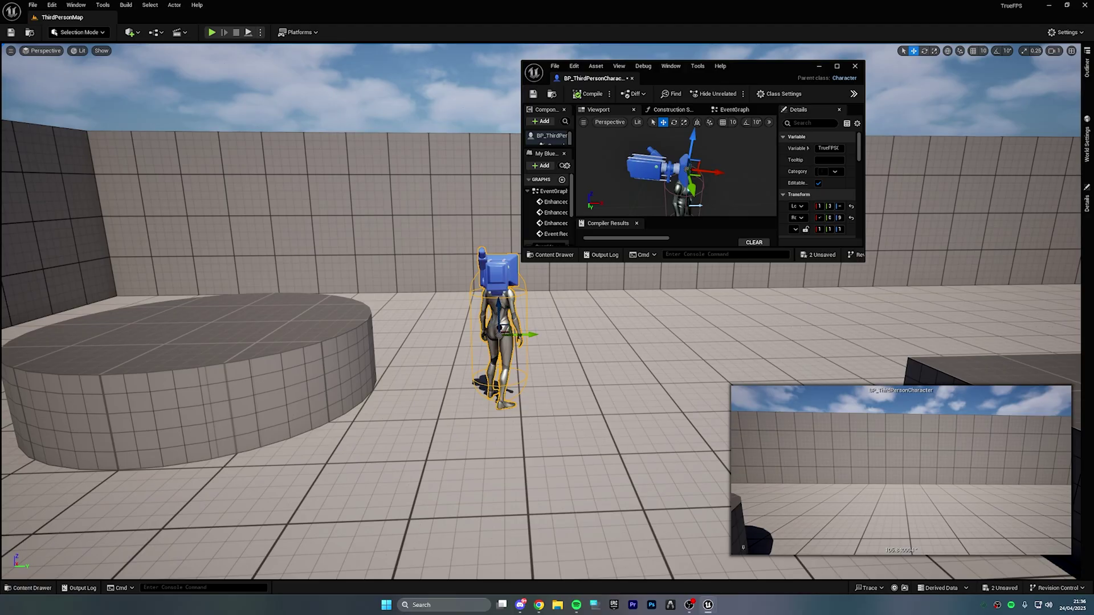
pyautogui.press('d')
pyautogui.moveTo(507, 299); pyautogui.dragTo(387, 288, button='right')
pyautogui.press('w')
pyautogui.moveTo(593, 301); pyautogui.dragTo(593, 300, button='right')
pyautogui.press('s')
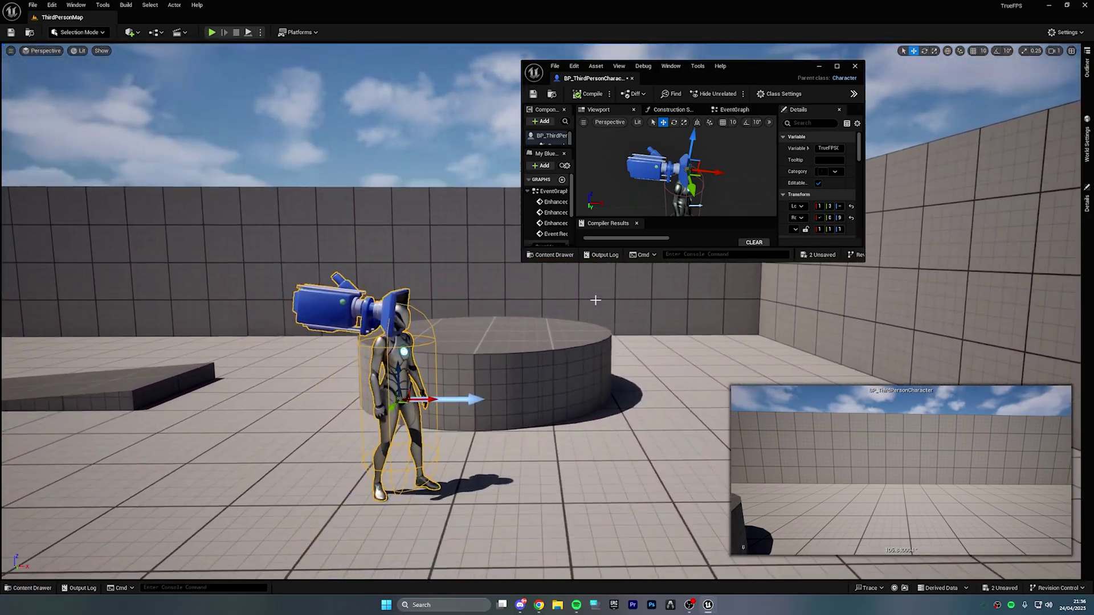
# Move TrueFPSCam to a Y location of about 4.30, and enlarge the floating blueprint editor with wider component details.
pyautogui.moveTo(713, 172); pyautogui.dragTo(662, 201)
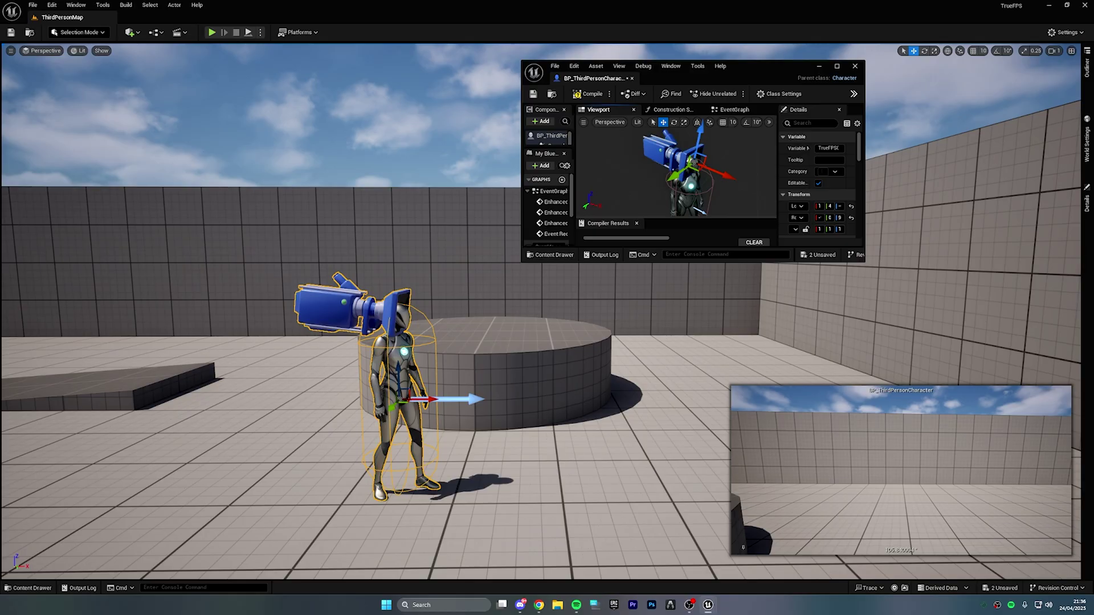
pyautogui.keyDown('alt'); pyautogui.moveTo(684, 197); pyautogui.dragTo(707, 197, button='right'); pyautogui.keyUp('alt')
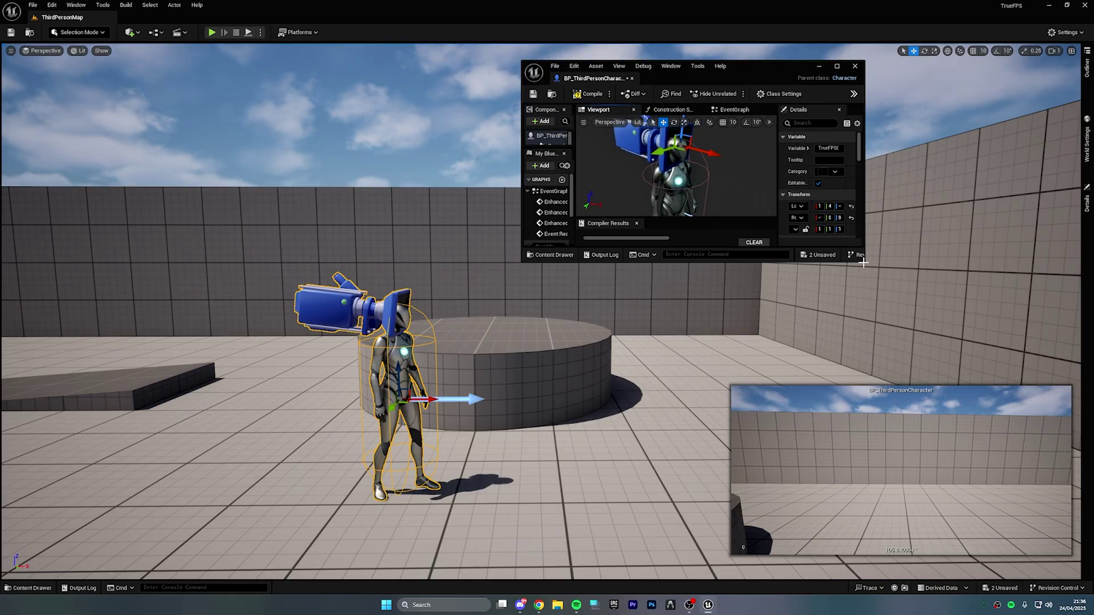
pyautogui.moveTo(863, 263); pyautogui.dragTo(895, 416)
pyautogui.moveTo(751, 68); pyautogui.dragTo(871, 27)
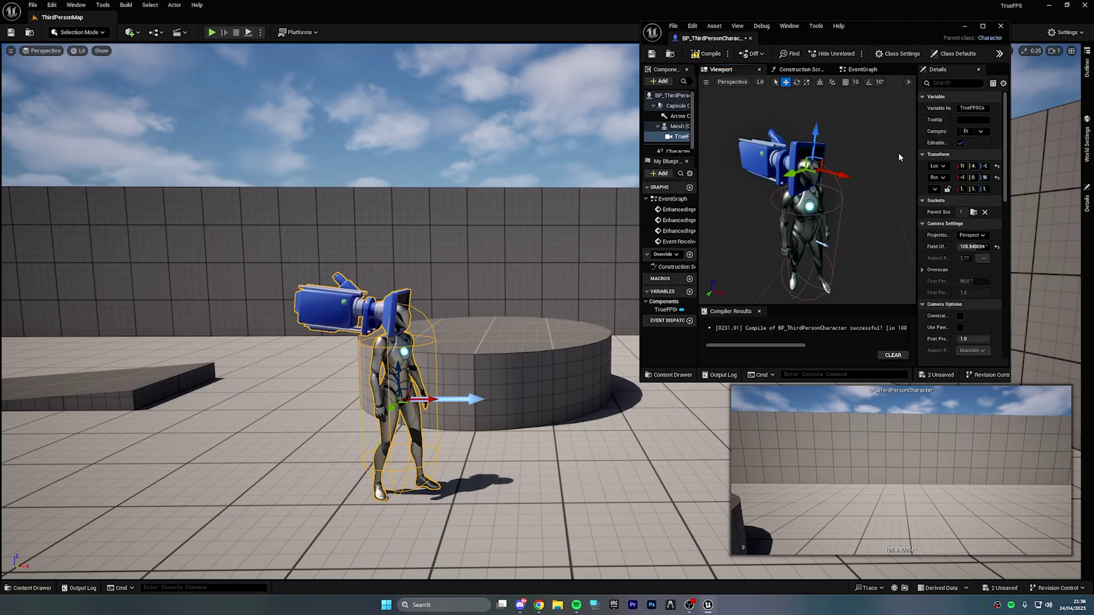
pyautogui.moveTo(917, 218); pyautogui.dragTo(834, 224)
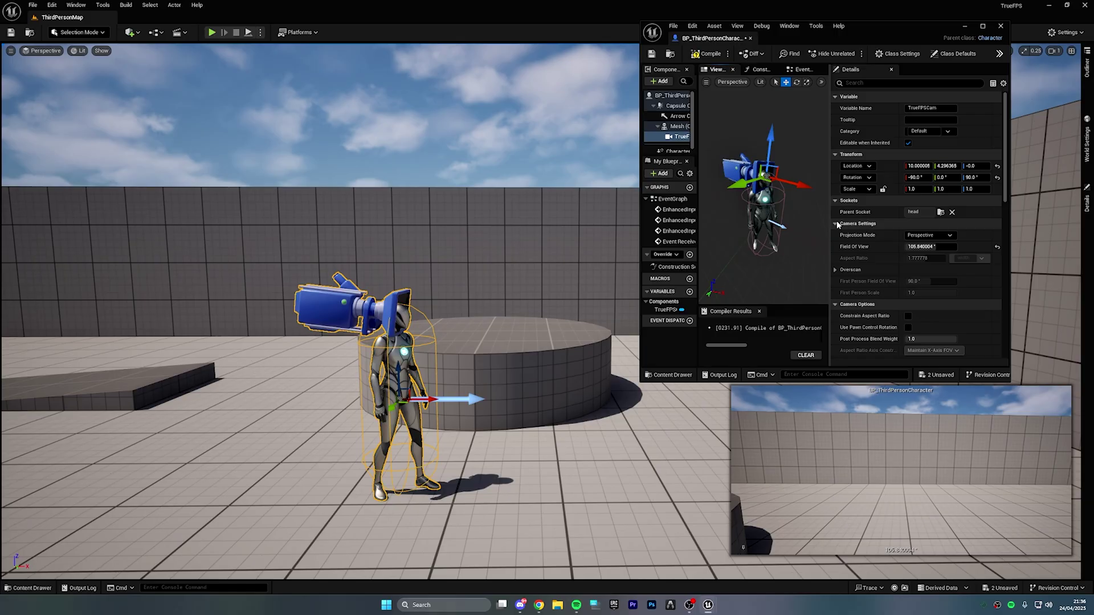
# Set TrueFPSCam's field of view to about 113.24°.
pyautogui.moveTo(937, 247)
pyautogui.mouseDown()
pyautogui.moveTo(958, 247)
pyautogui.moveTo(907, 247)
pyautogui.moveTo(938, 247)
pyautogui.mouseUp()
pyautogui.scroll(-5, 970, 243)
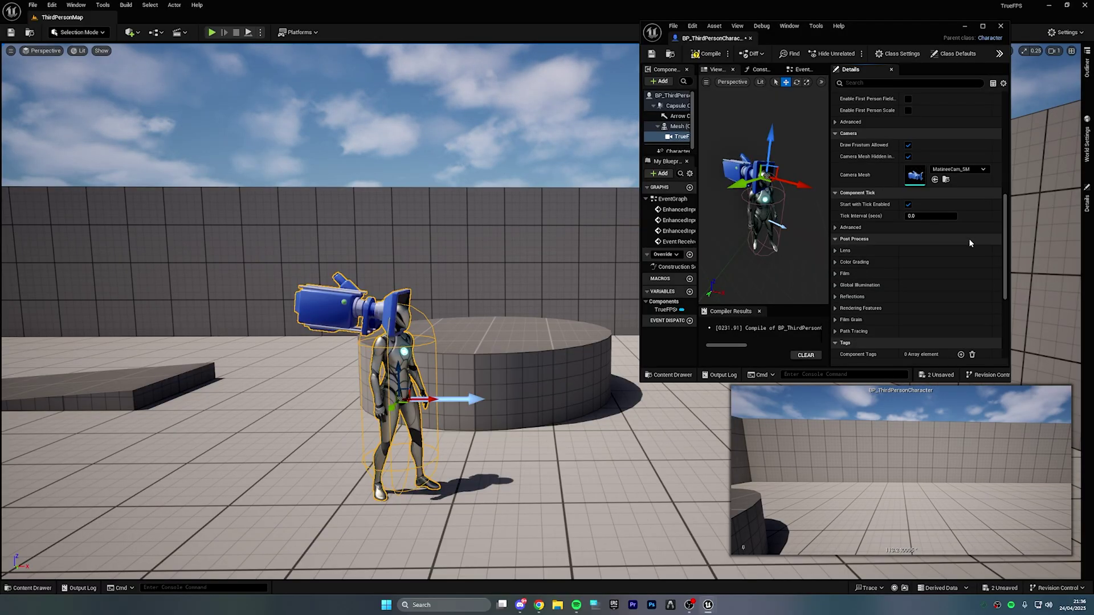
pyautogui.scroll(8, 992, 211)
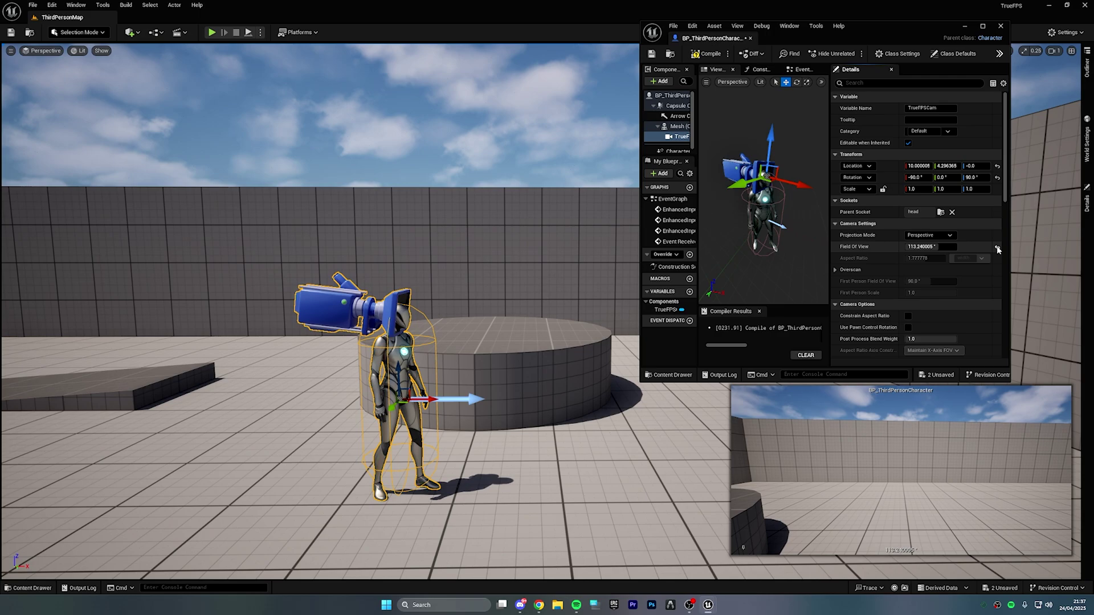
# Reset TrueFPSCam's field of view to its default and set it to 120°.
pyautogui.click(997, 249)
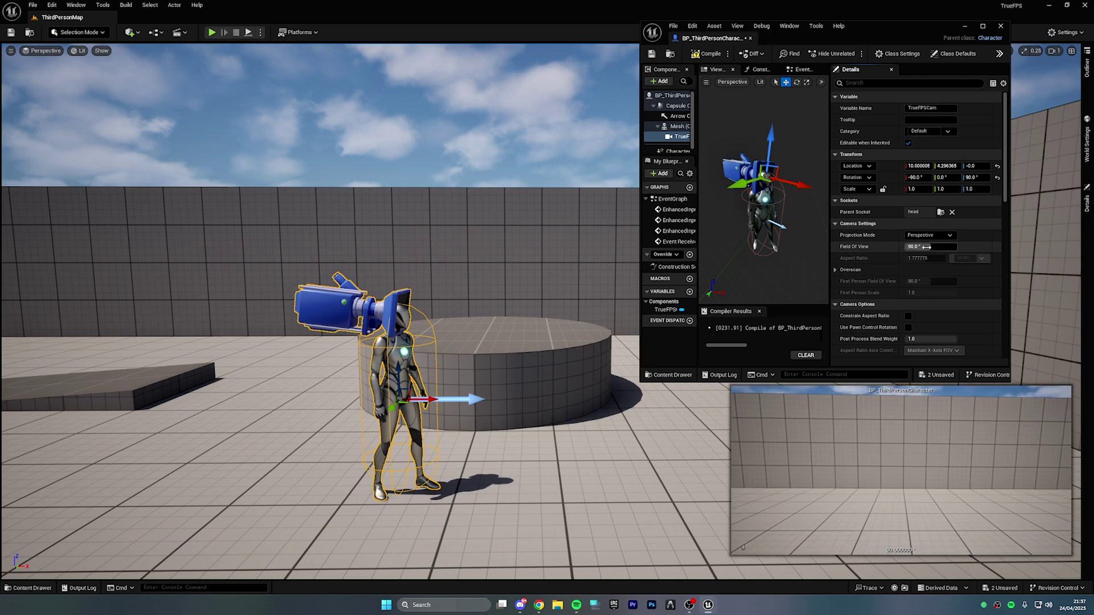
pyautogui.click(928, 247)
pyautogui.write('12')
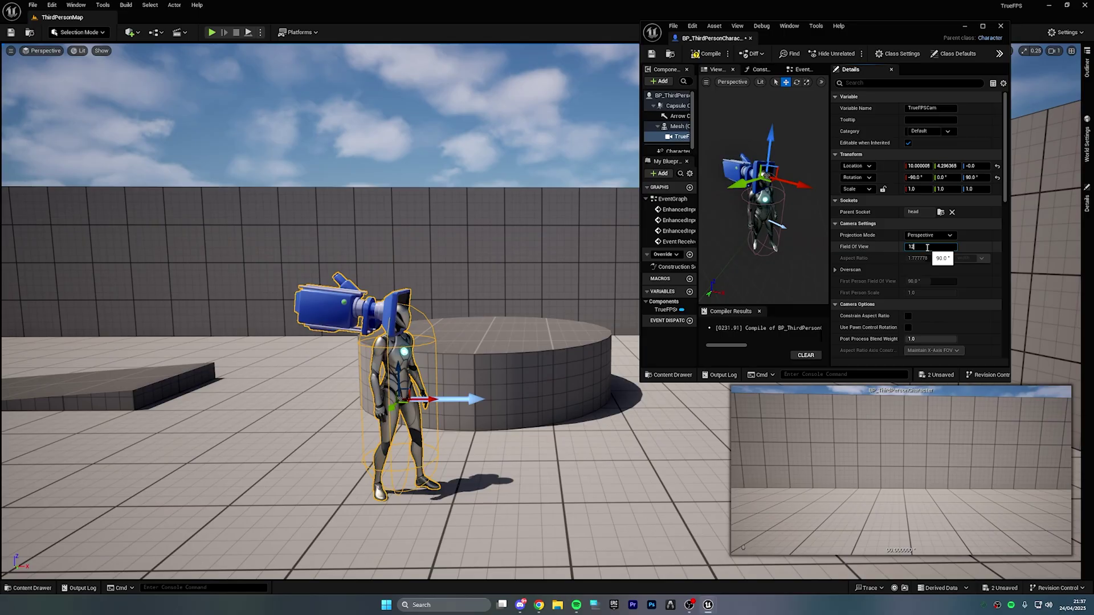
pyautogui.write('0')
pyautogui.press('Return')
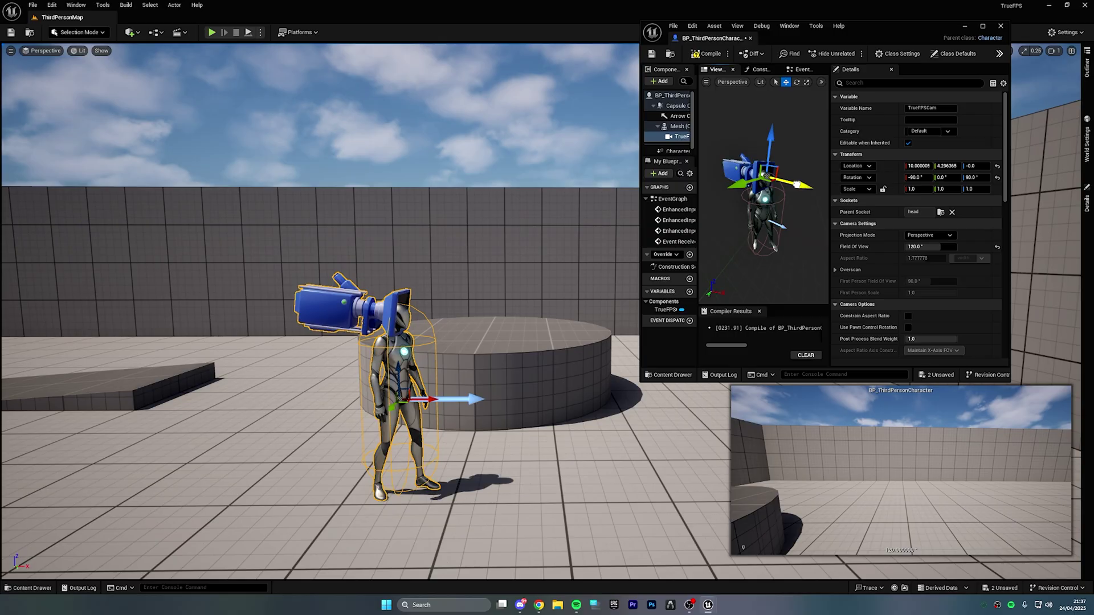
# Move TrueFPSCam back toward the head to a Y location of about 3.13, and play-test it in the level.
pyautogui.moveTo(798, 184)
pyautogui.mouseDown()
pyautogui.moveTo(771, 184)
pyautogui.moveTo(790, 188)
pyautogui.mouseUp()
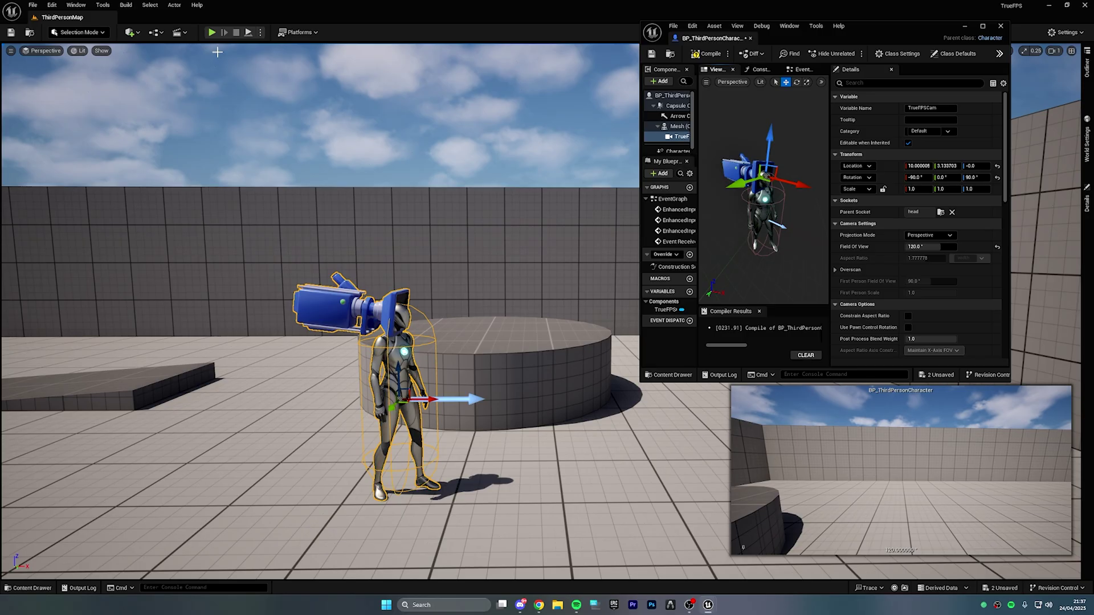
pyautogui.click(212, 32)
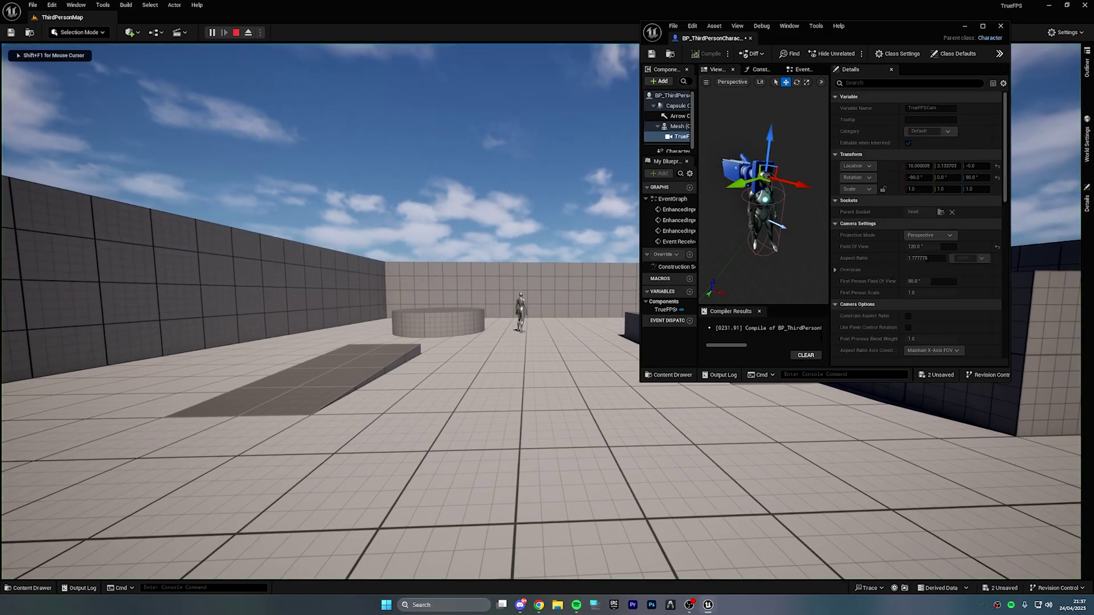
pyautogui.press('w')
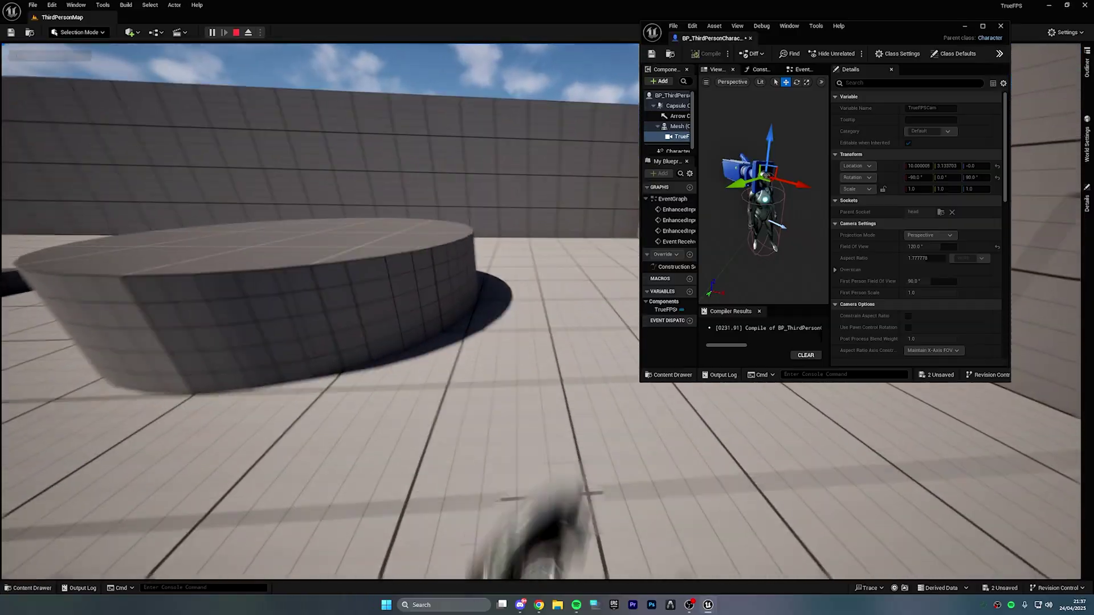
pyautogui.press('Escape')
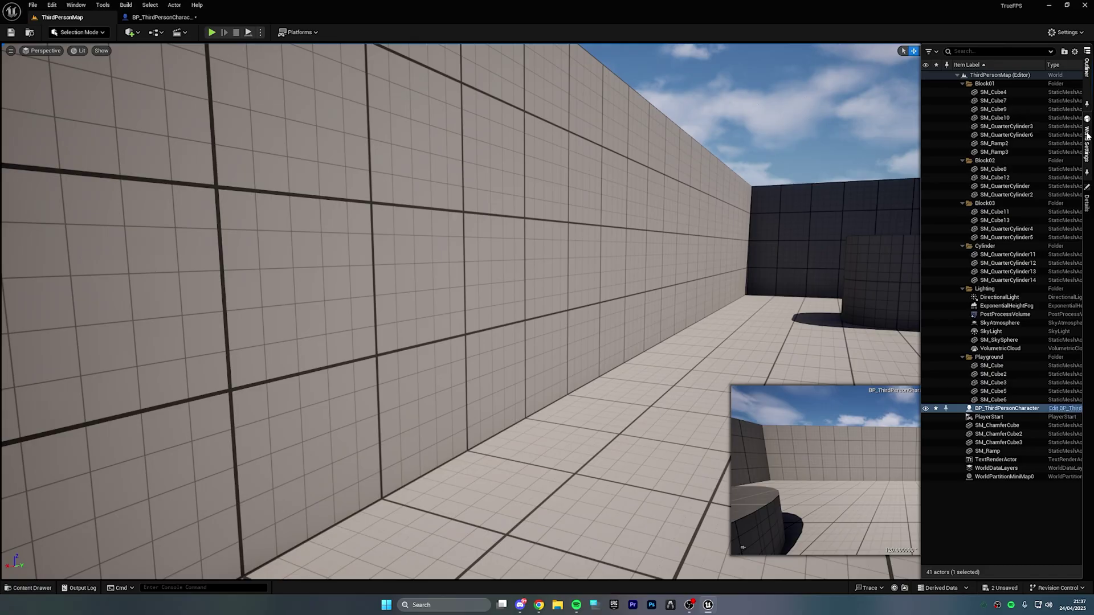
pyautogui.click(1088, 136)
pyautogui.click(1088, 202)
pyautogui.rightClick(1090, 208)
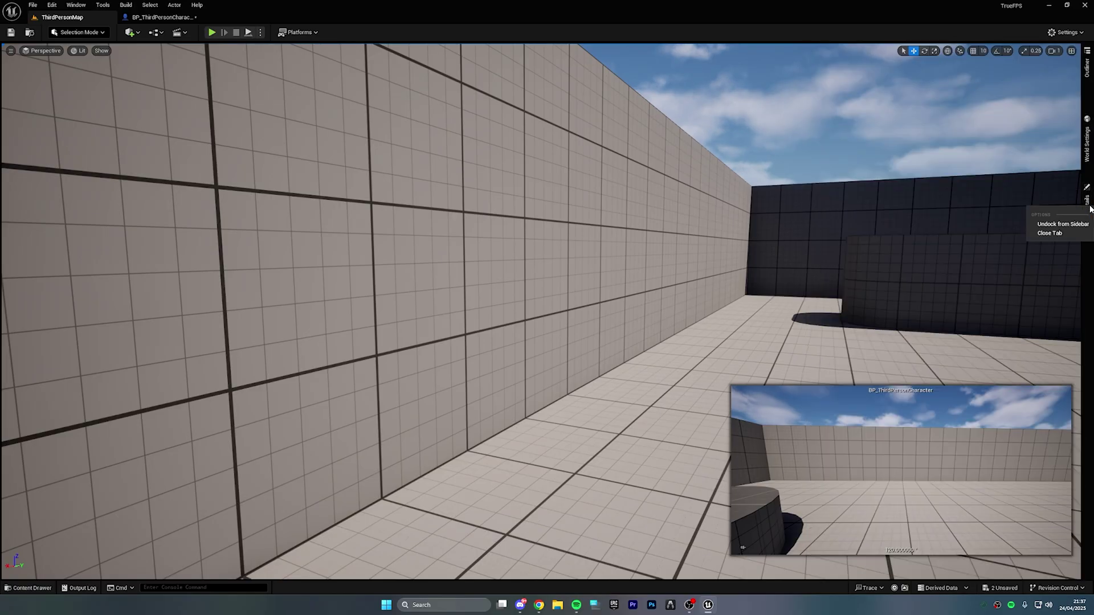
pyautogui.click(1089, 207)
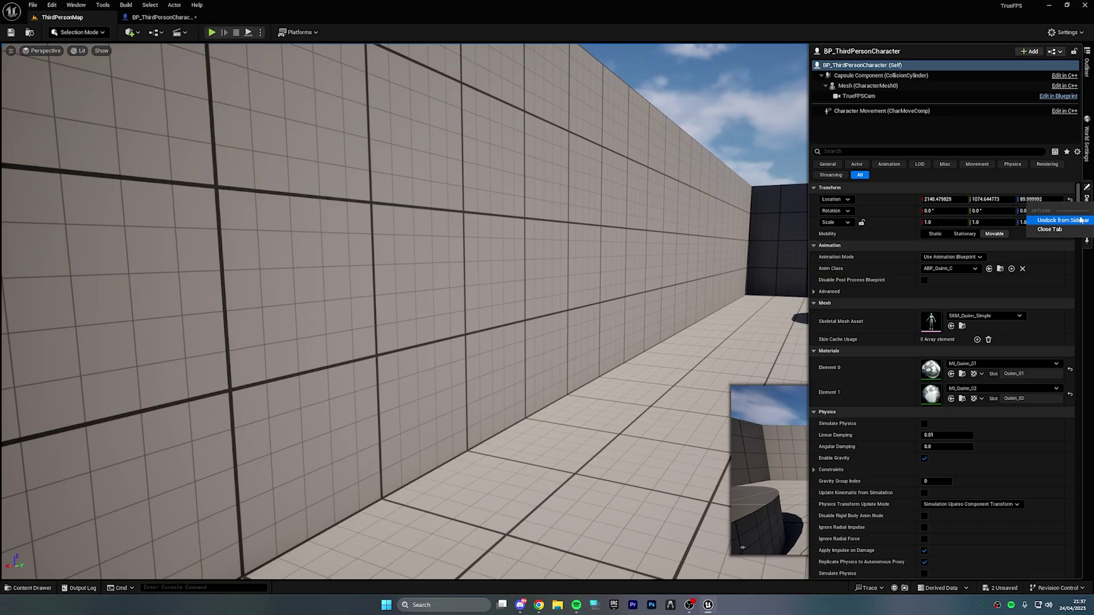
pyautogui.click(1082, 220)
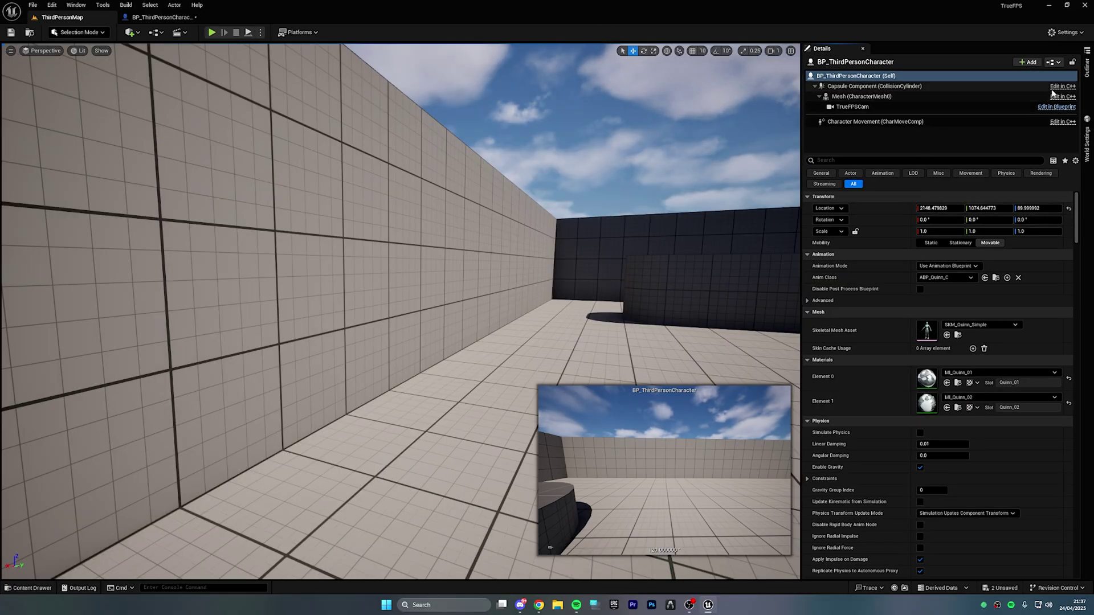
pyautogui.rightClick(846, 49)
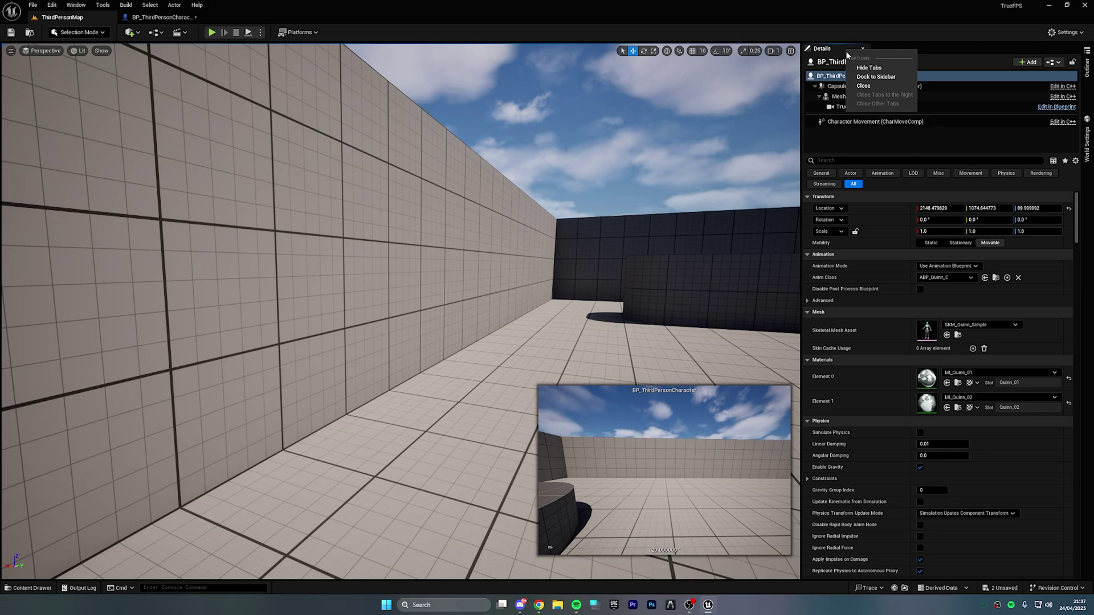
pyautogui.click(876, 77)
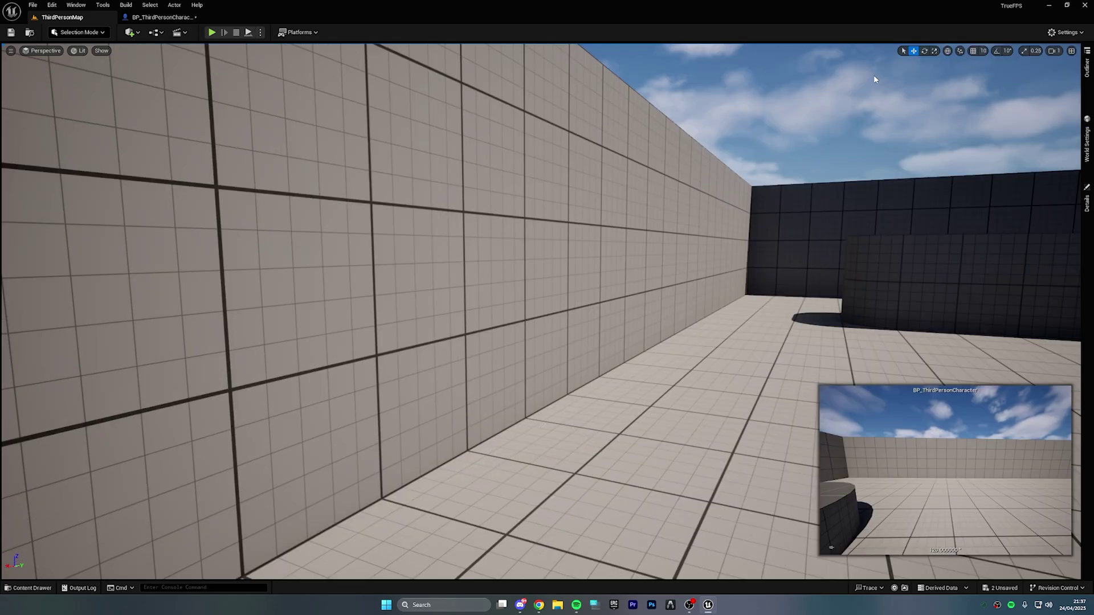
pyautogui.click(1086, 145)
pyautogui.click(1086, 145)
pyautogui.moveTo(830, 410); pyautogui.dragTo(1055, 455, button='right')
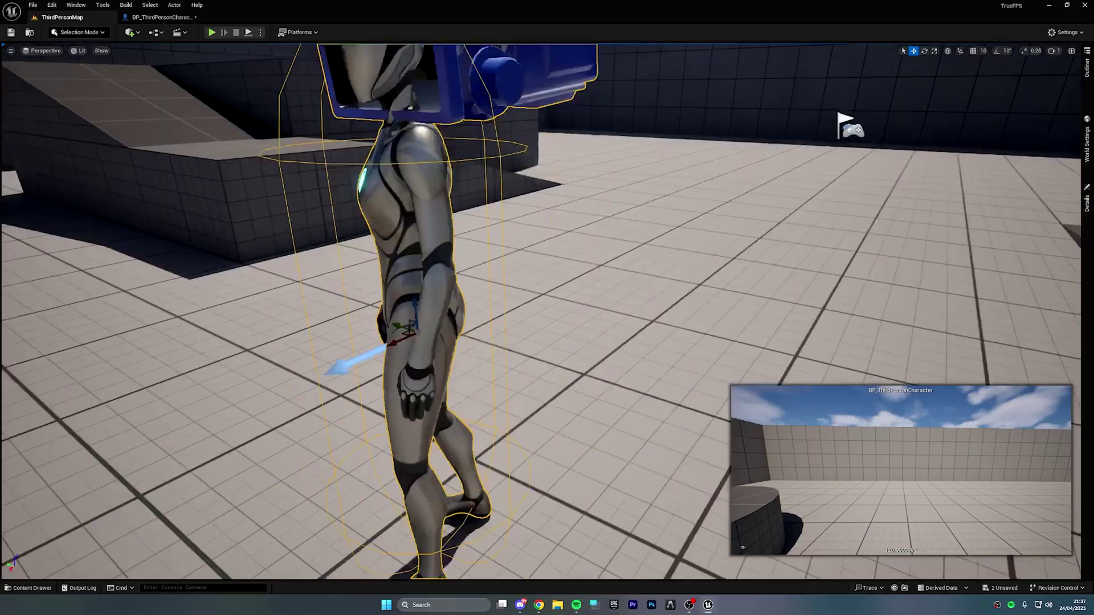
pyautogui.moveTo(545, 268); pyautogui.dragTo(404, 302, button='right')
pyautogui.press('Delete')
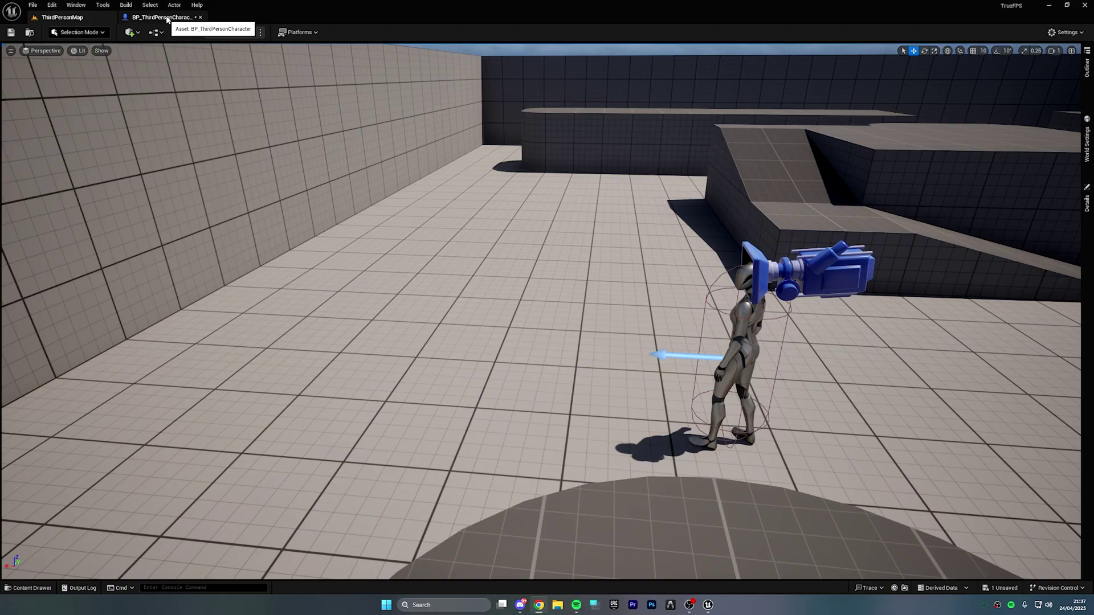
# Search TrueFPSCam's details for "use pawn" in the character blueprint and enable Use Pawn Control Rotation.
pyautogui.hotkey('ctrl', 'space')
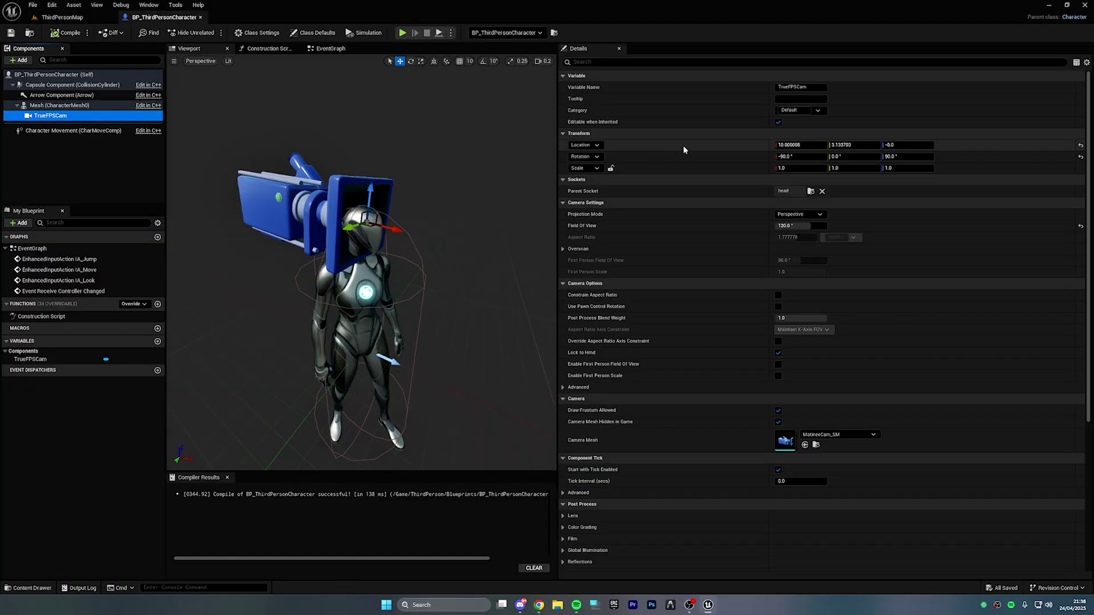
pyautogui.click(682, 63)
pyautogui.write('use pawn')
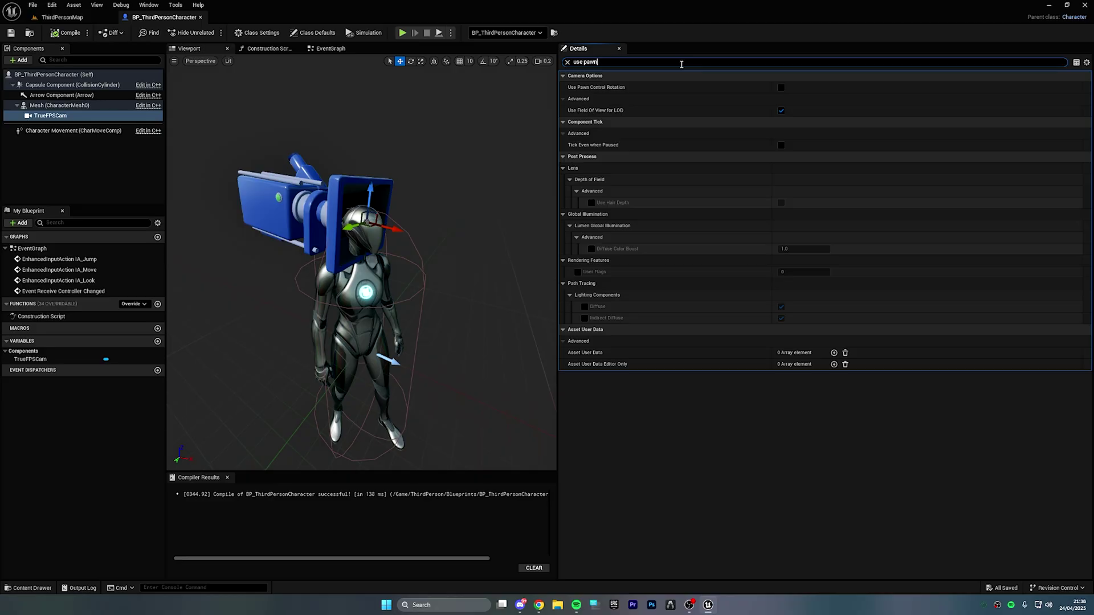
pyautogui.click(781, 88)
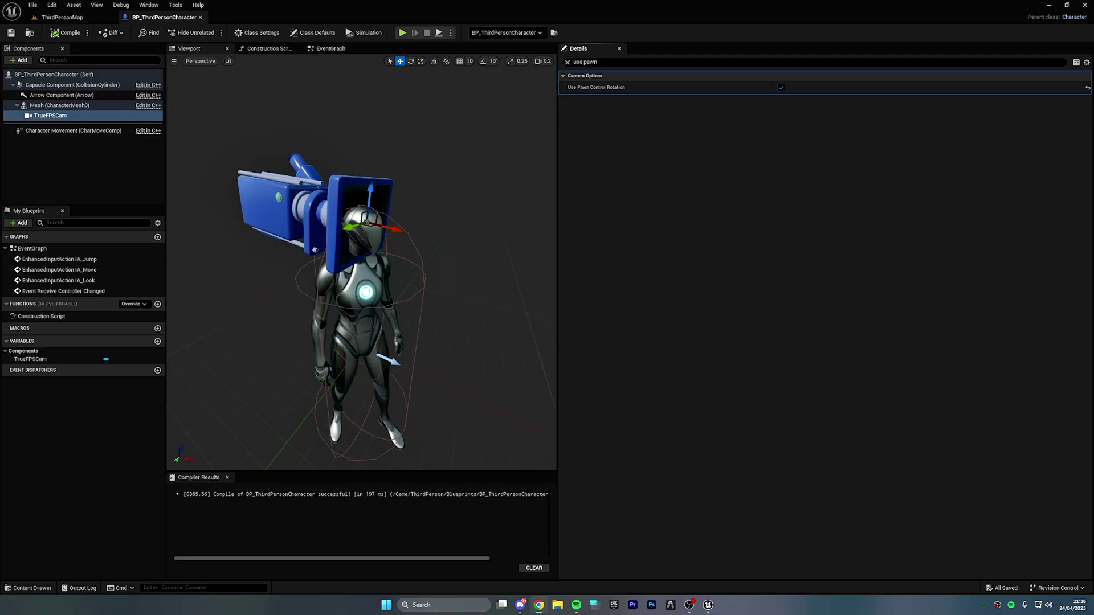
# Play-test ThirdPersonMap to check how the camera follows the look direction with pawn control rotation.
pyautogui.click(69, 18)
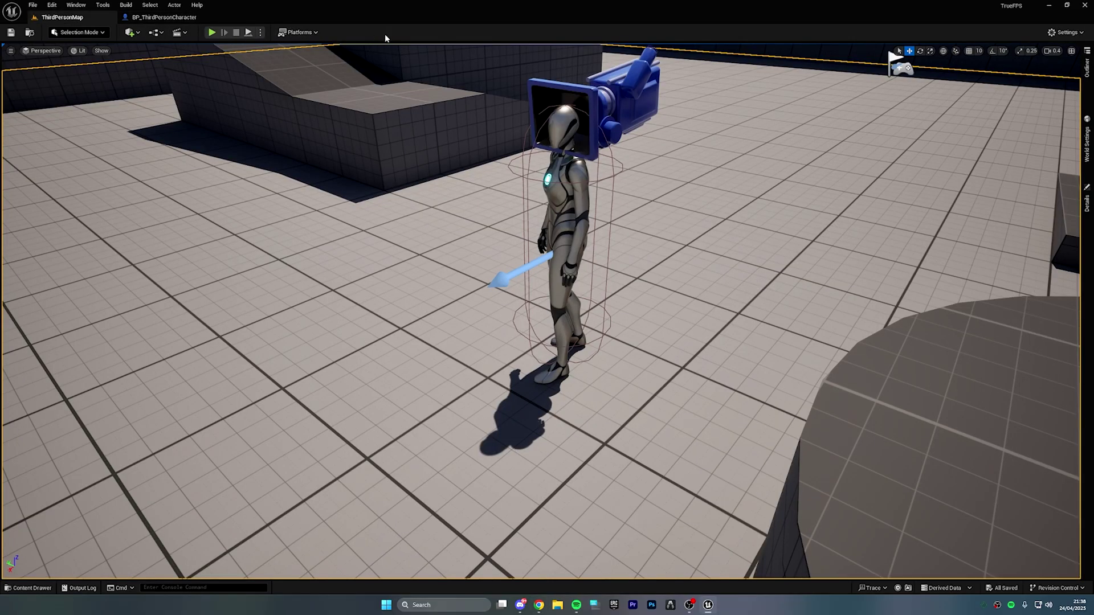
pyautogui.click(211, 32)
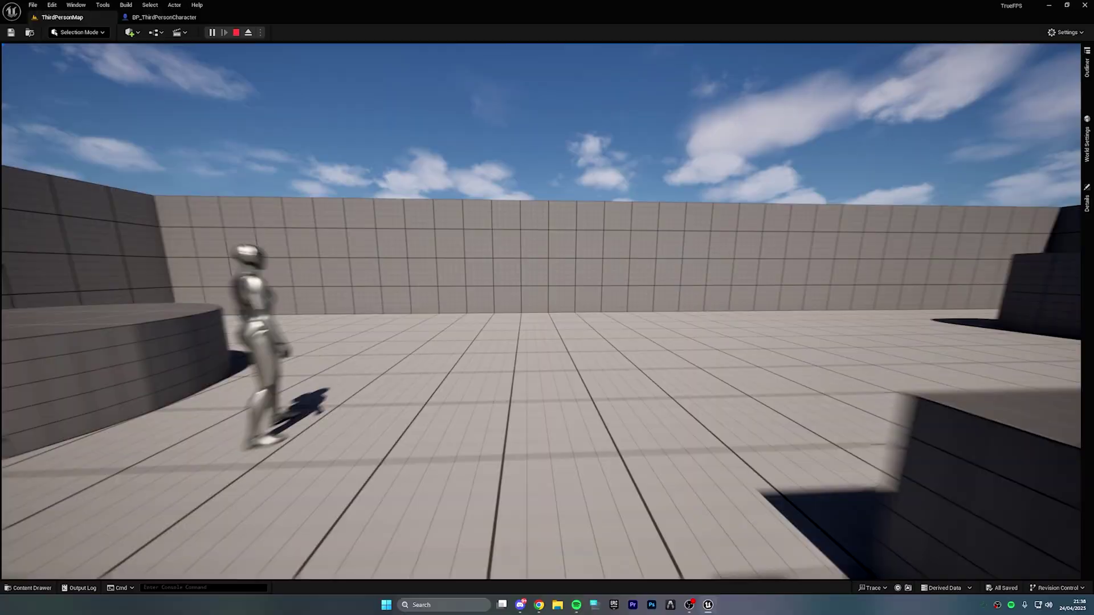
pyautogui.press('Escape')
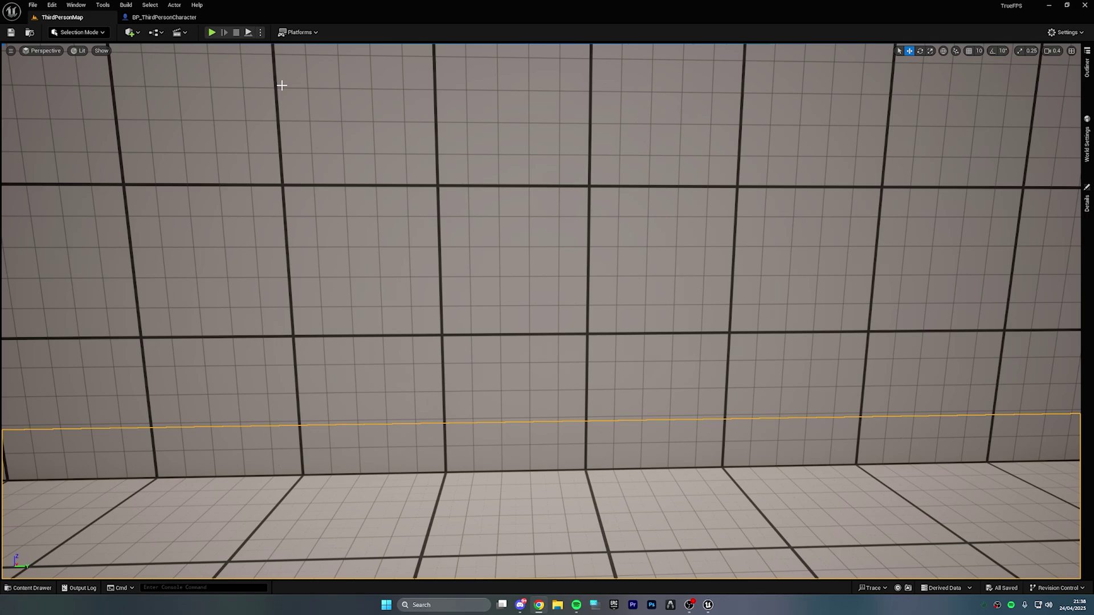
# Filter the BP_ThirdPersonCharacter root's class defaults by "rot" and enable Use Controller Rotation Yaw.
pyautogui.click(161, 18)
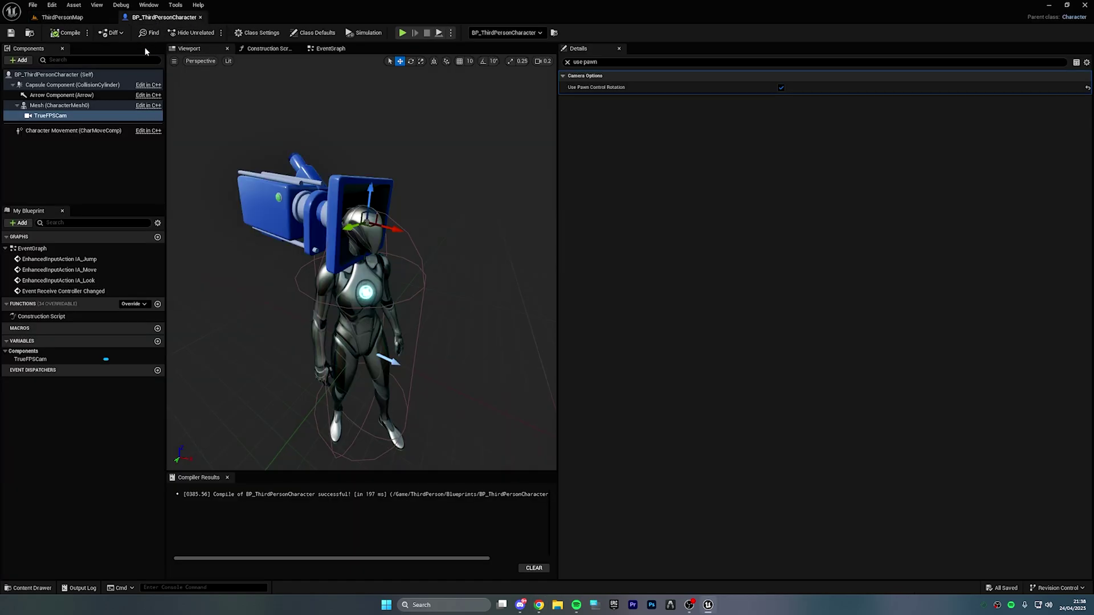
pyautogui.click(99, 79)
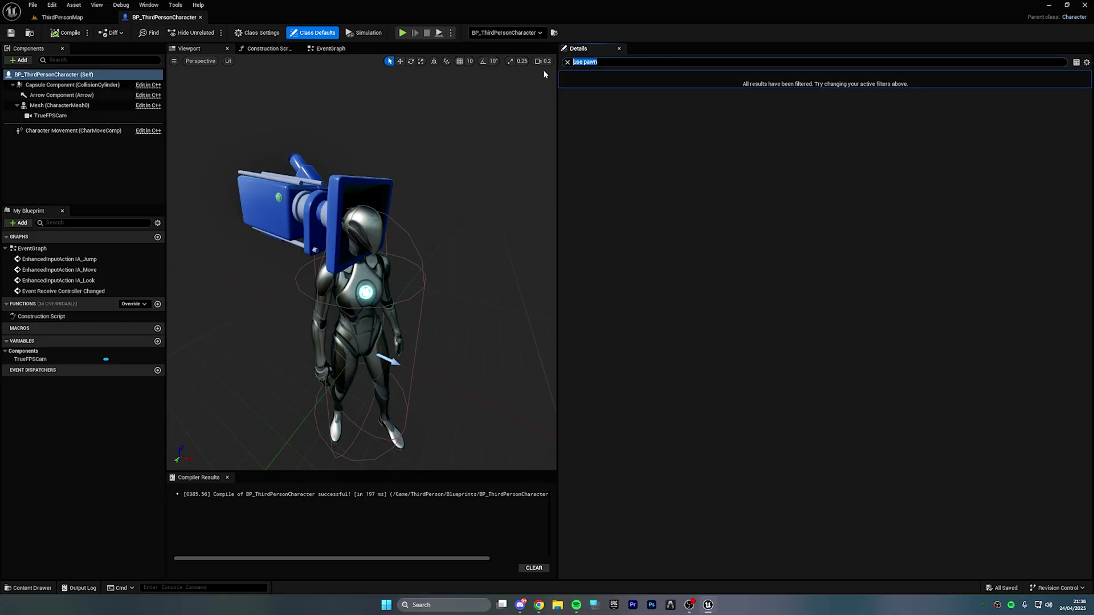
pyautogui.write('rot')
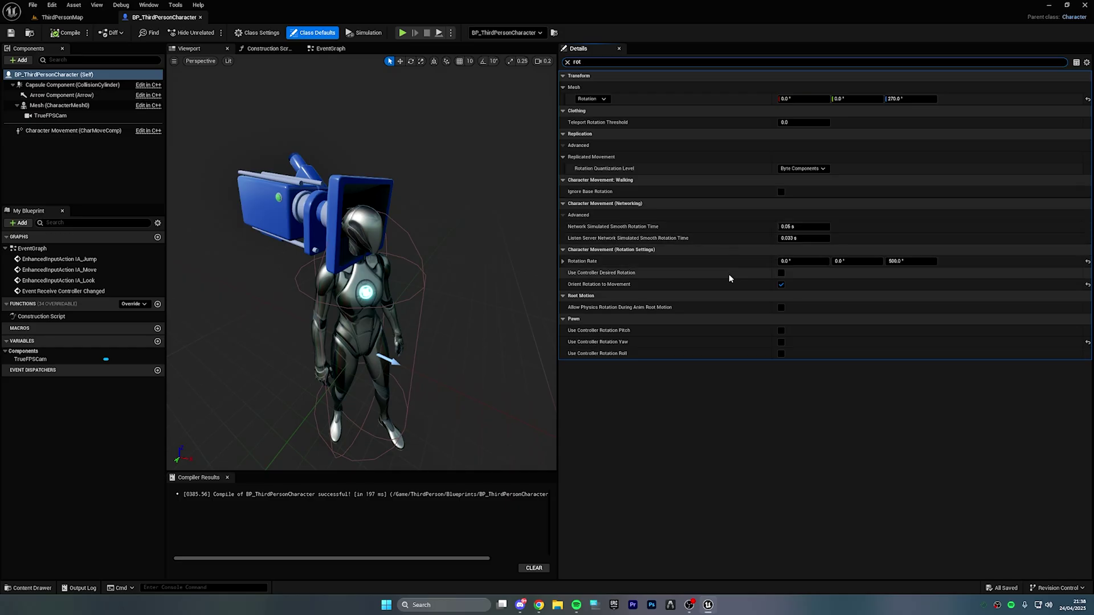
pyautogui.click(781, 342)
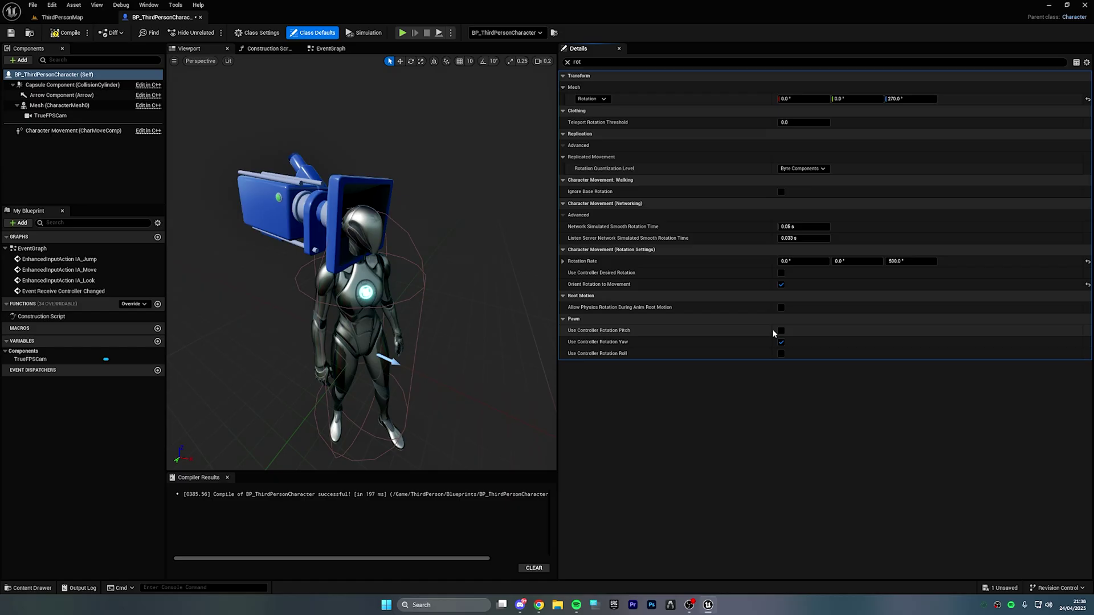
# Play-test ThirdPersonMap by looking down, walking and jumping around the level to check that the body turns with the camera.
pyautogui.click(63, 17)
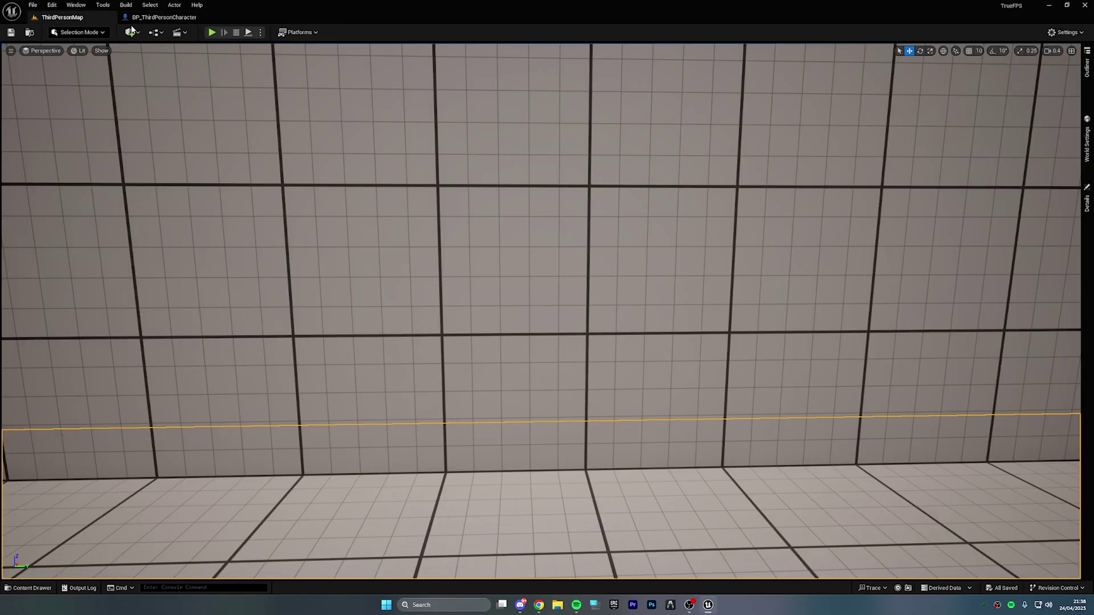
pyautogui.click(214, 33)
pyautogui.press('w')
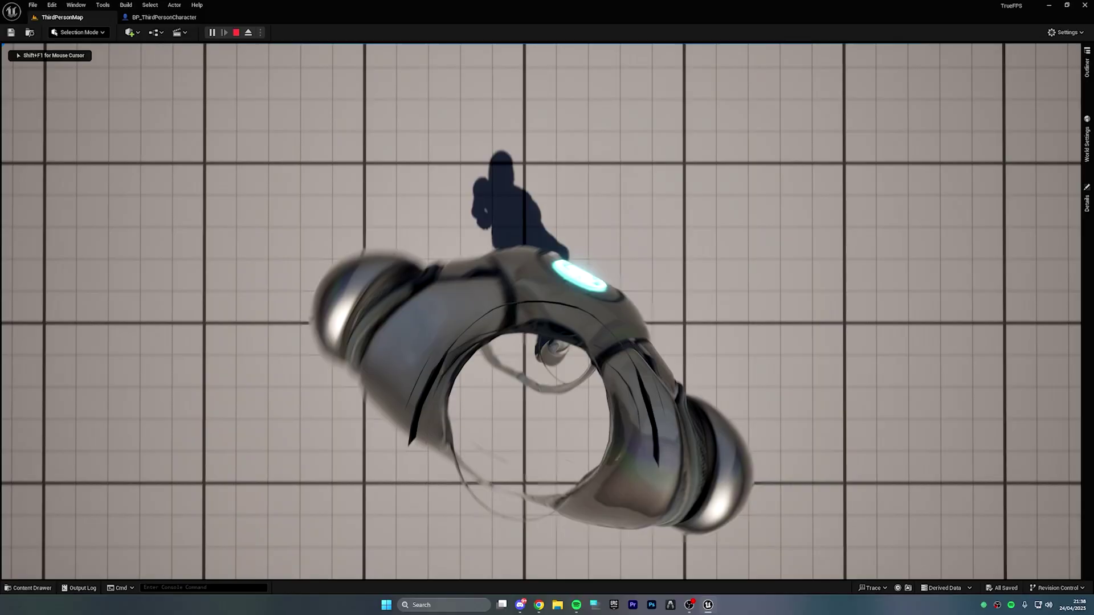
pyautogui.press('a')
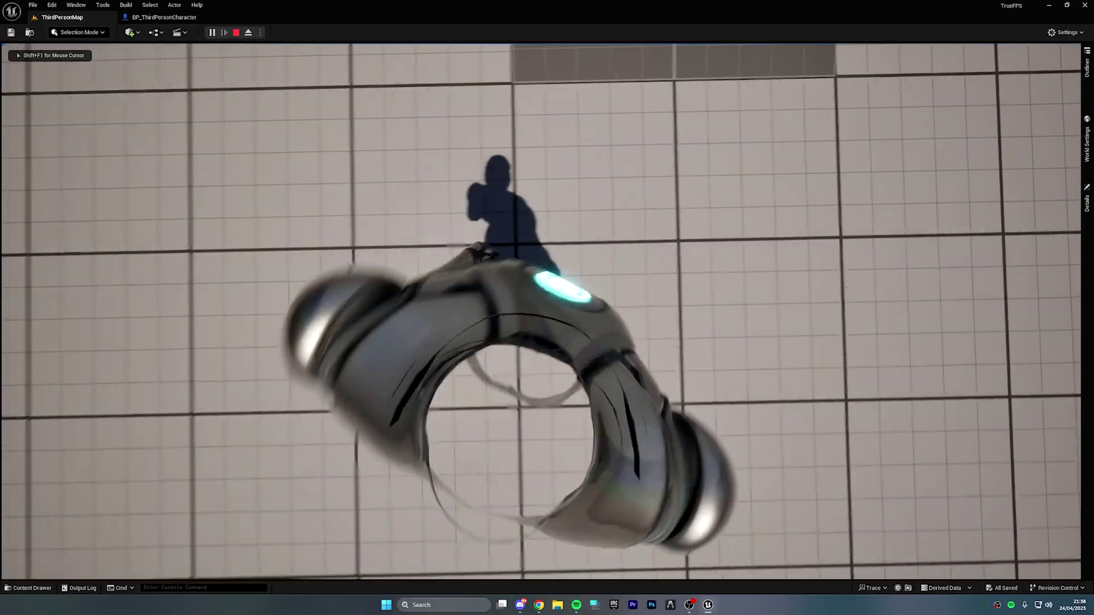
pyautogui.press('d')
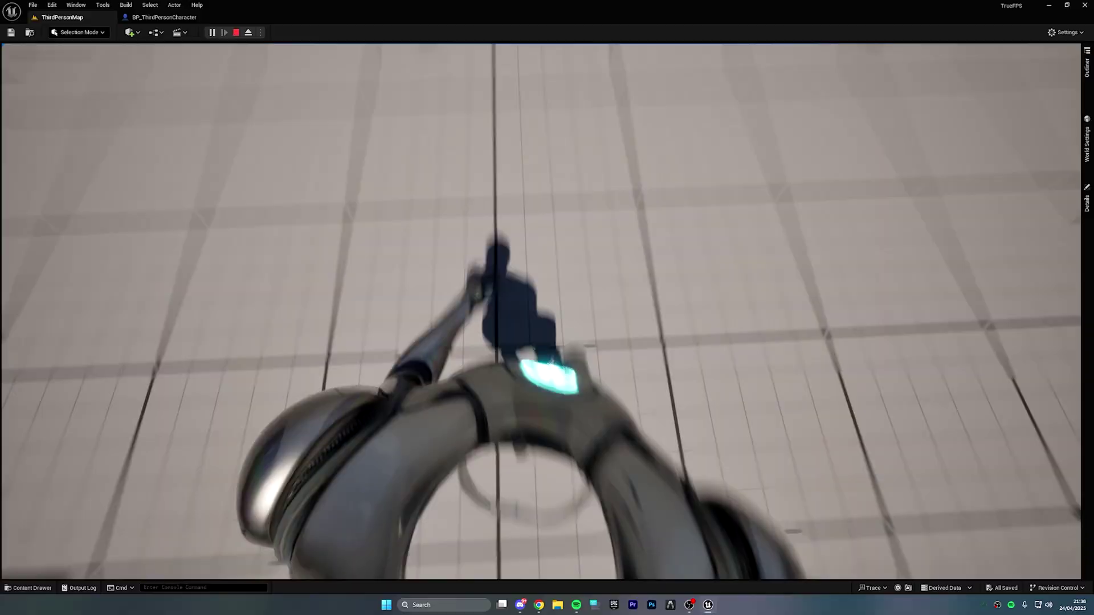
pyautogui.press('w')
pyautogui.press('w')
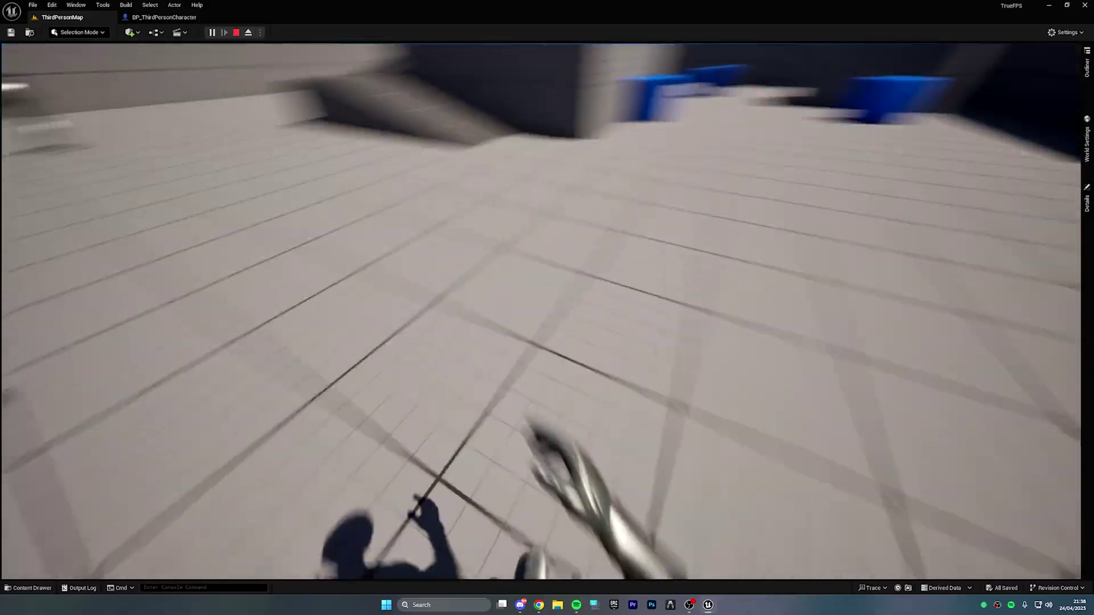
pyautogui.press('w')
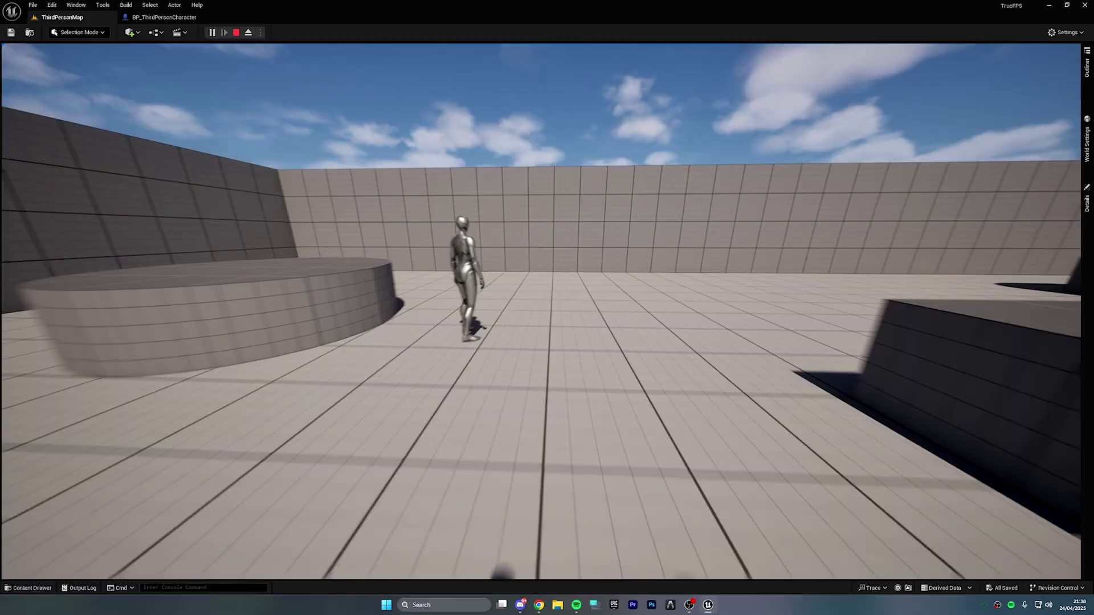
pyautogui.press('space')
pyautogui.press('w')
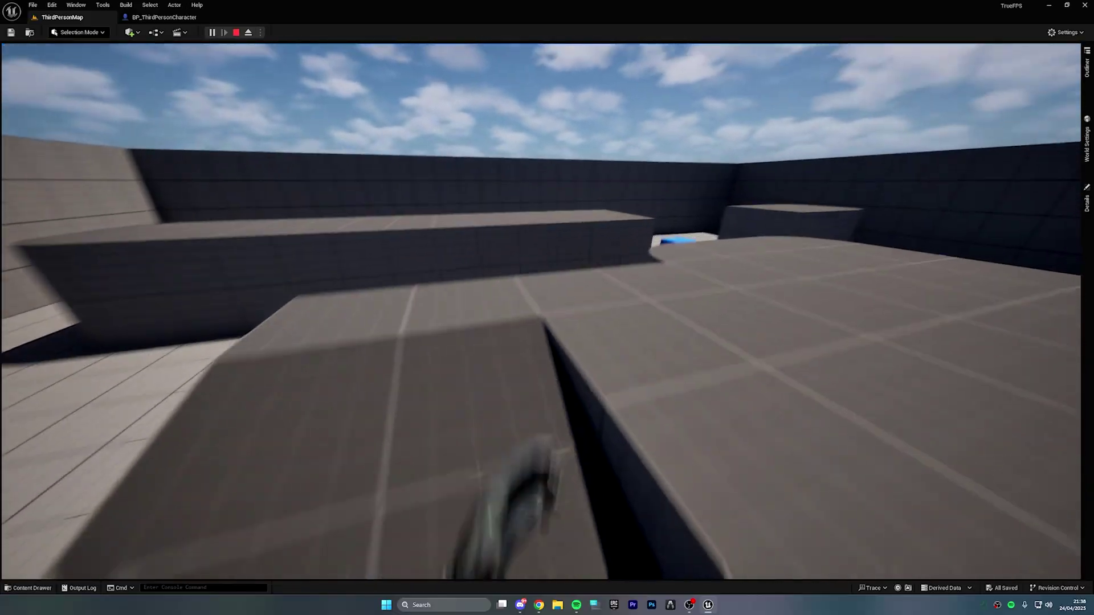
pyautogui.press('space')
pyautogui.press('w')
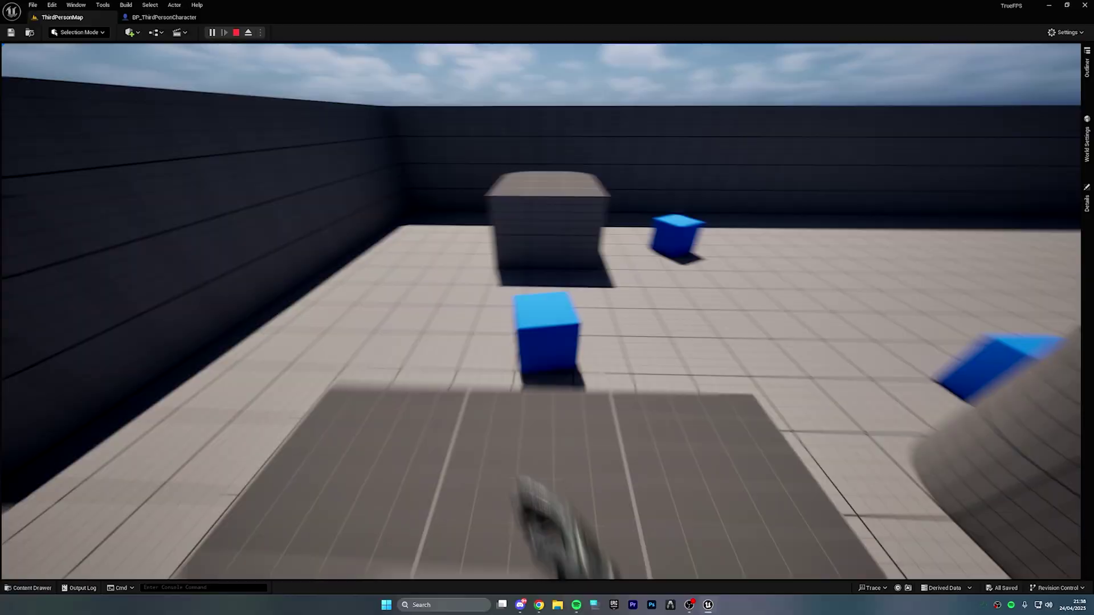
pyautogui.press('space')
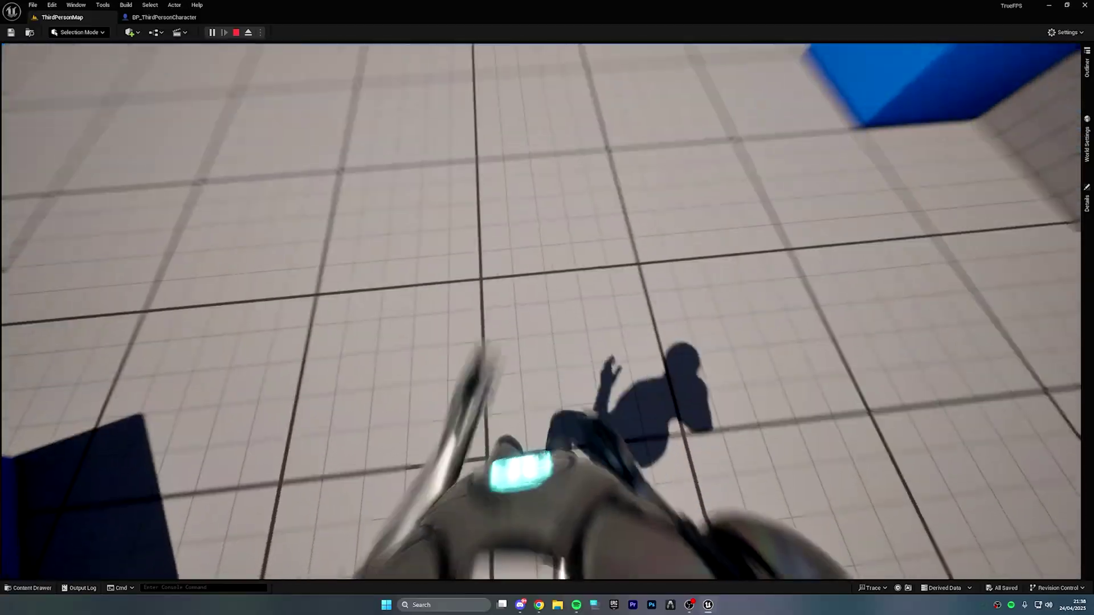
pyautogui.press('w')
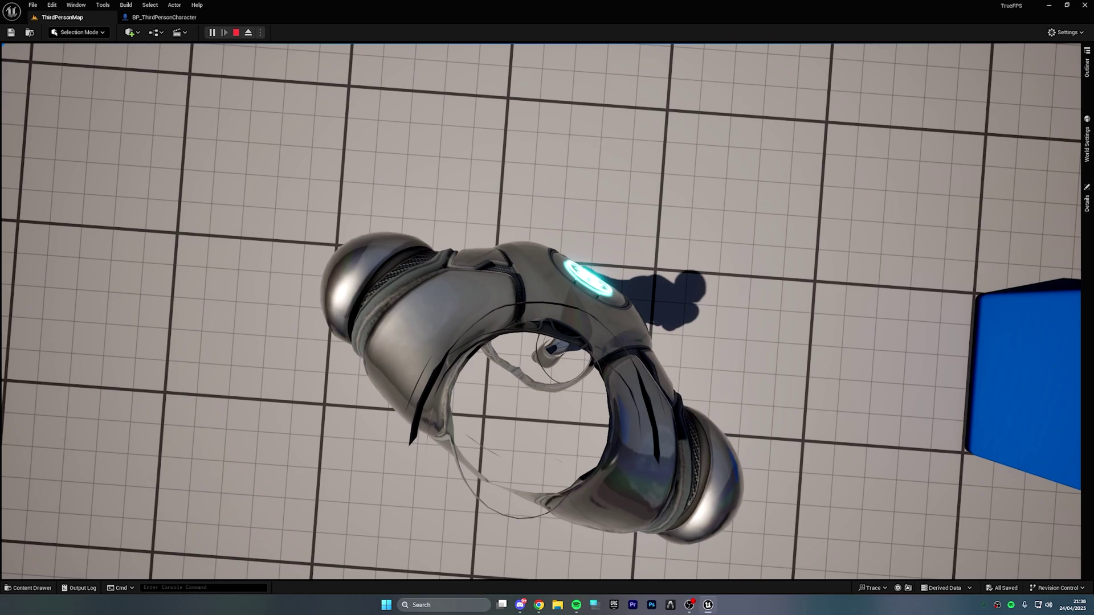
pyautogui.press('Escape')
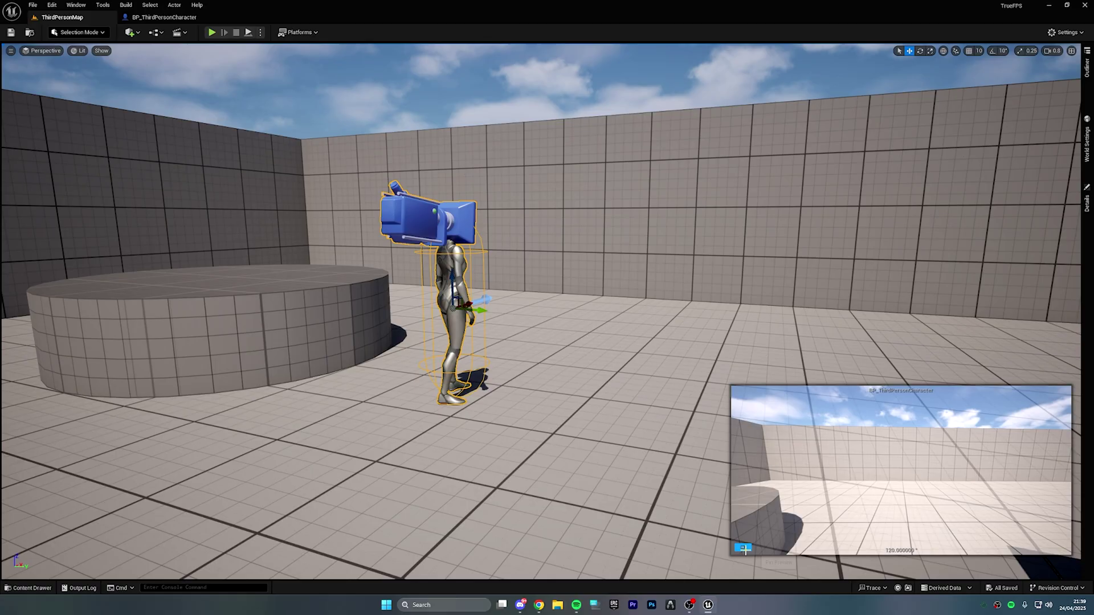
# Detach the BP_ThirdPersonCharacter editor into a floating window over the level and enlarge it, keeping the character's camera preview visible.
pyautogui.moveTo(547, 308); pyautogui.dragTo(530, 217, button='right')
pyautogui.press('w')
pyautogui.press('s')
pyautogui.press('w')
pyautogui.click(168, 20)
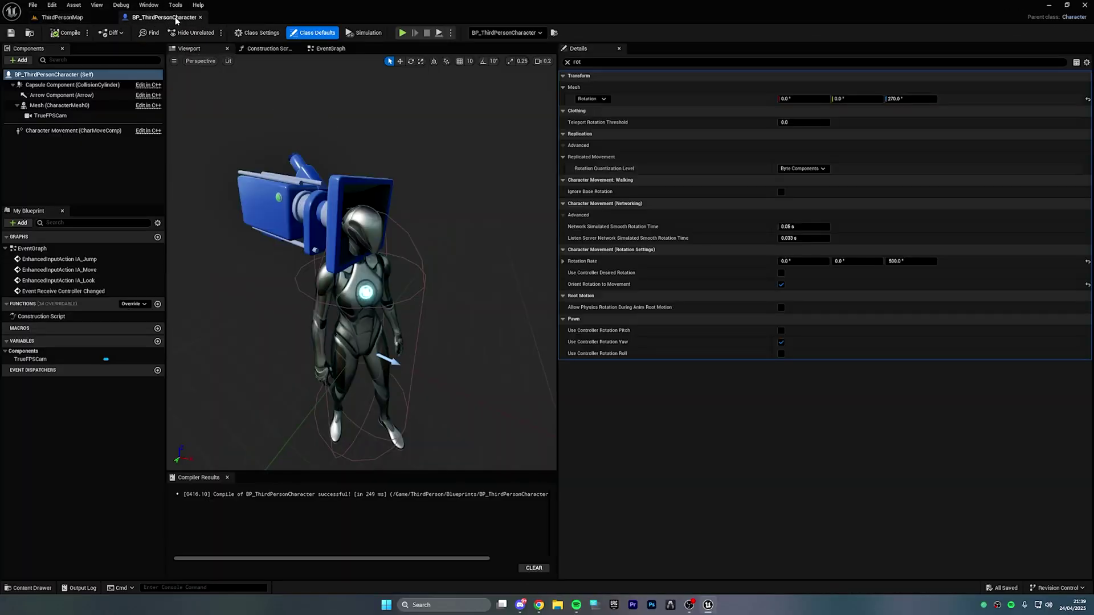
pyautogui.moveTo(177, 21); pyautogui.dragTo(117, 73)
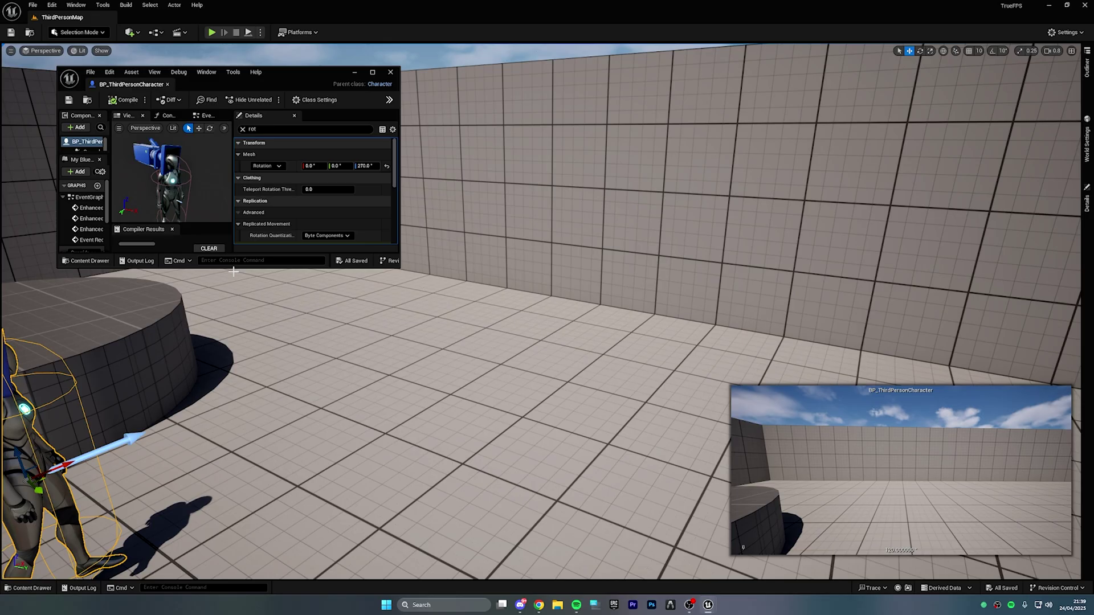
pyautogui.moveTo(239, 267); pyautogui.dragTo(240, 299)
pyautogui.moveTo(286, 542); pyautogui.dragTo(287, 566)
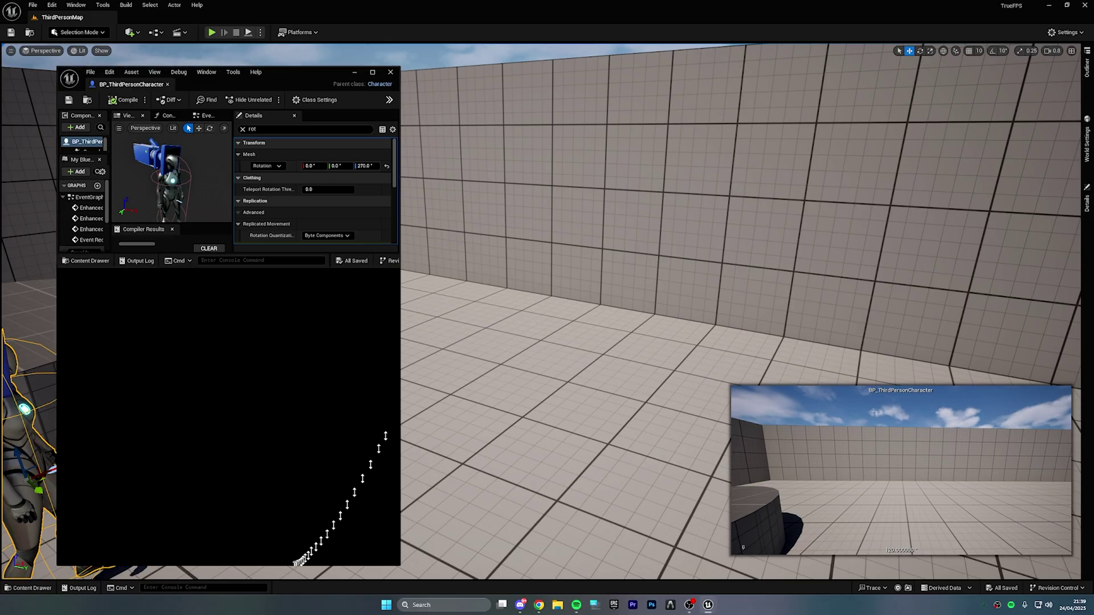
pyautogui.moveTo(400, 183); pyautogui.dragTo(620, 182)
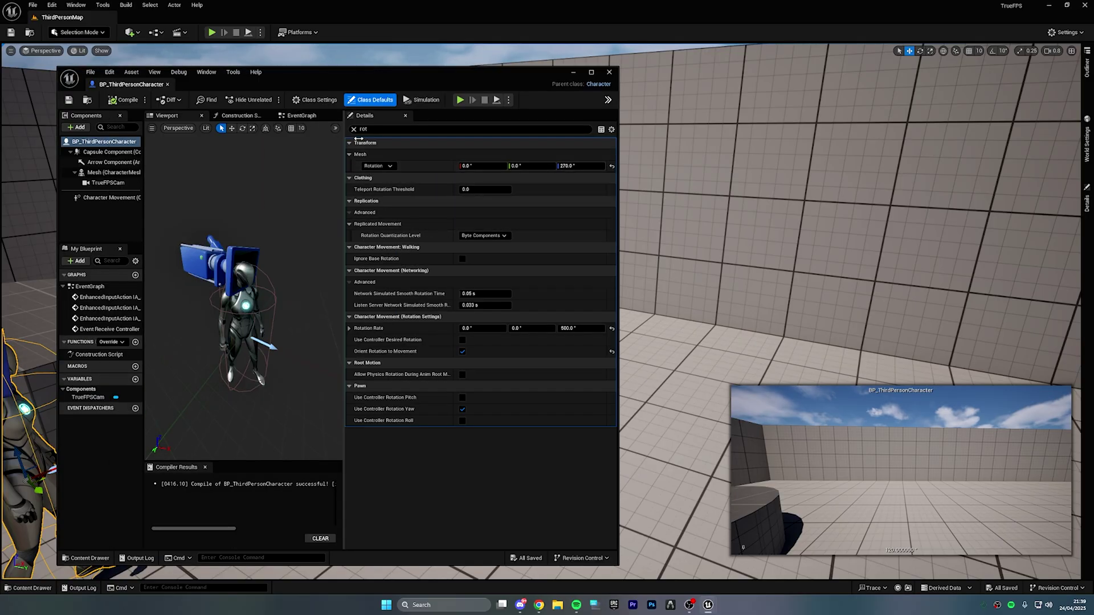
pyautogui.moveTo(358, 139); pyautogui.dragTo(460, 138)
# Clear the "rot" filter from the class defaults and select the TrueFPSCam component.
pyautogui.click(456, 129)
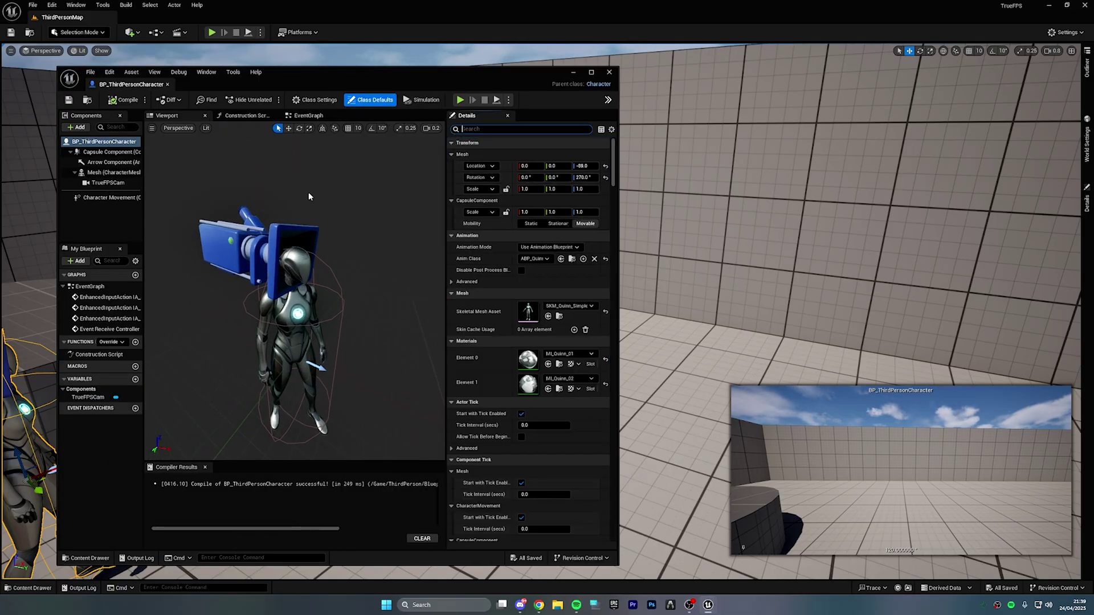
pyautogui.click(113, 183)
pyautogui.moveTo(311, 230); pyautogui.dragTo(342, 203)
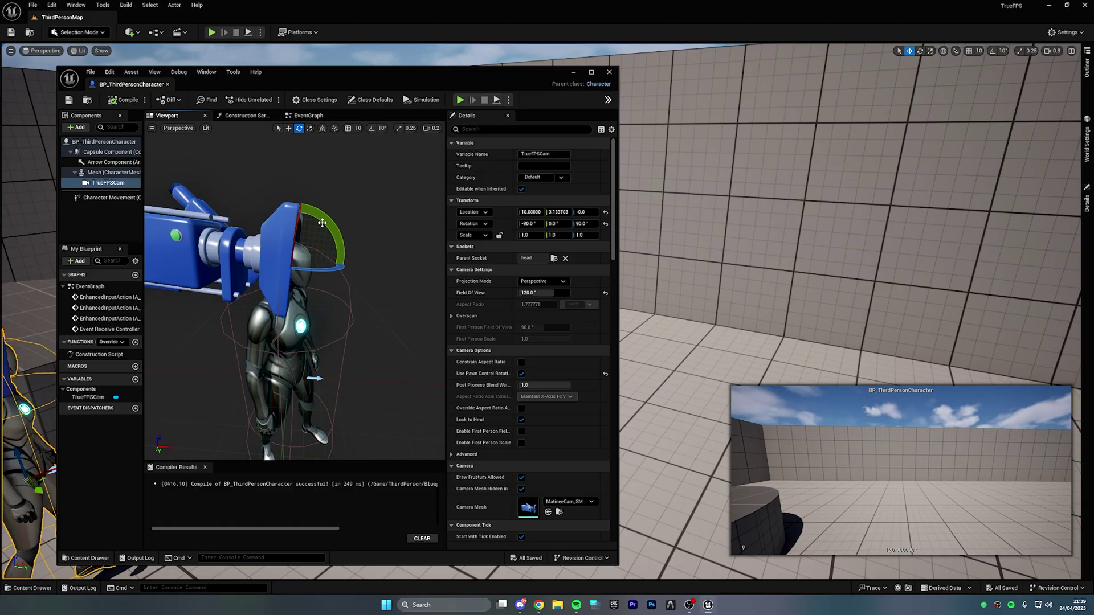
# Try pitching TrueFPSCam down toward the body with the rotation gizmo, undoing each rotation.
pyautogui.moveTo(322, 220); pyautogui.dragTo(342, 254)
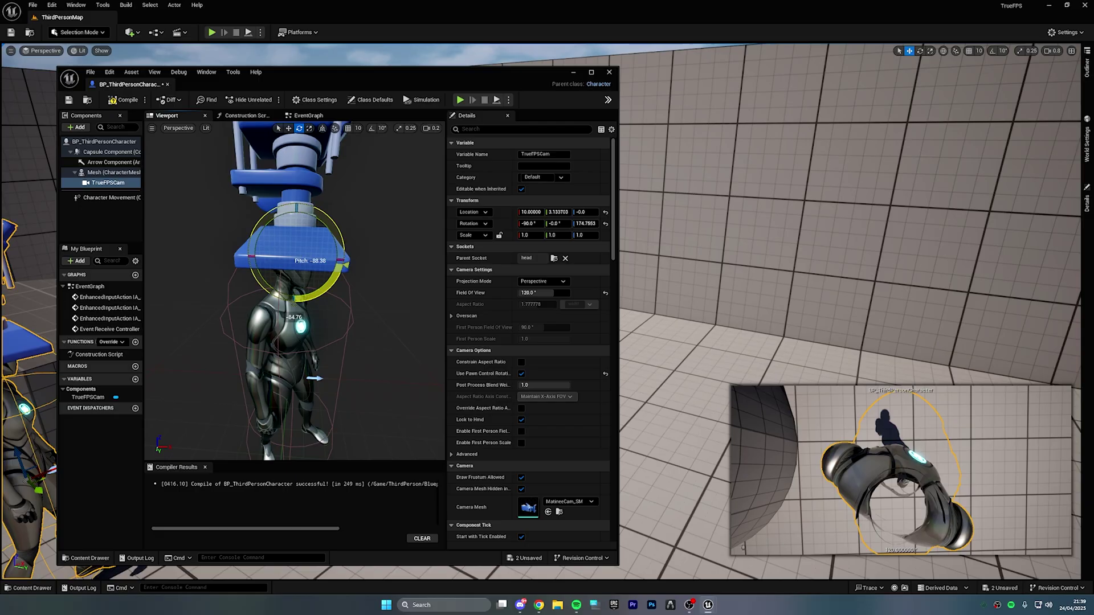
pyautogui.hotkey('ctrl', 'z')
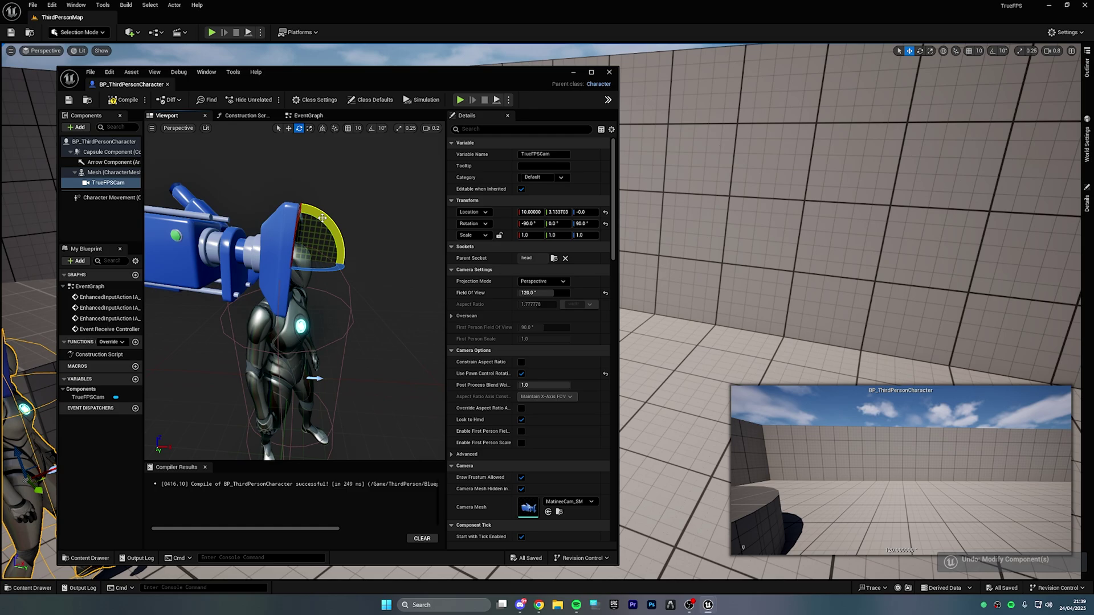
pyautogui.moveTo(322, 218); pyautogui.dragTo(345, 266)
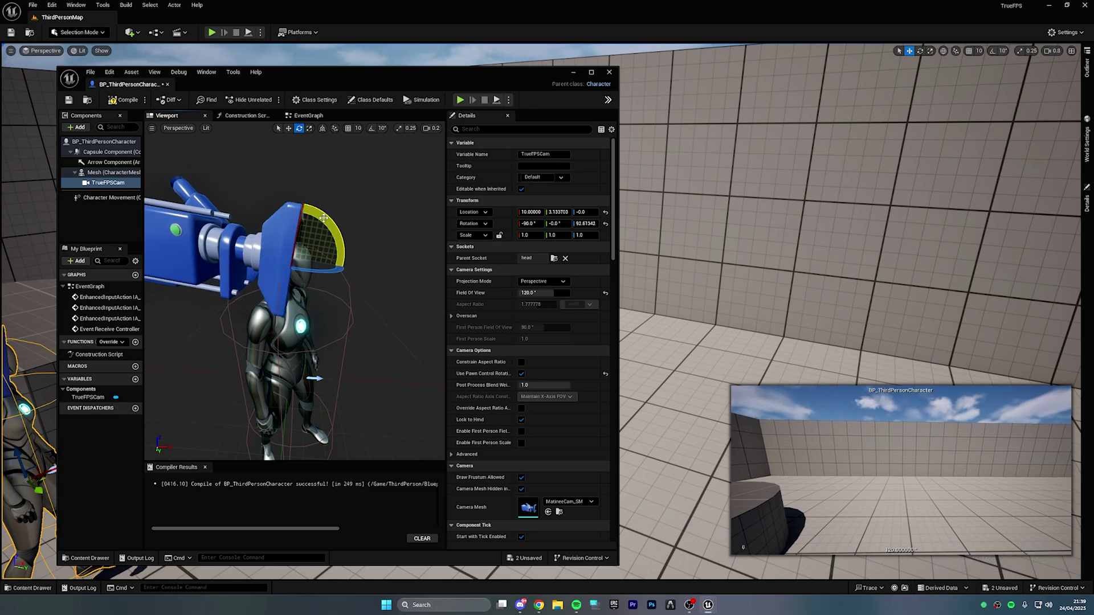
pyautogui.hotkey('ctrl', 'z')
# Set TrueFPSCam's Z rotation to 180° to preview the view looking straight down at the body.
pyautogui.click(584, 225)
pyautogui.write('18')
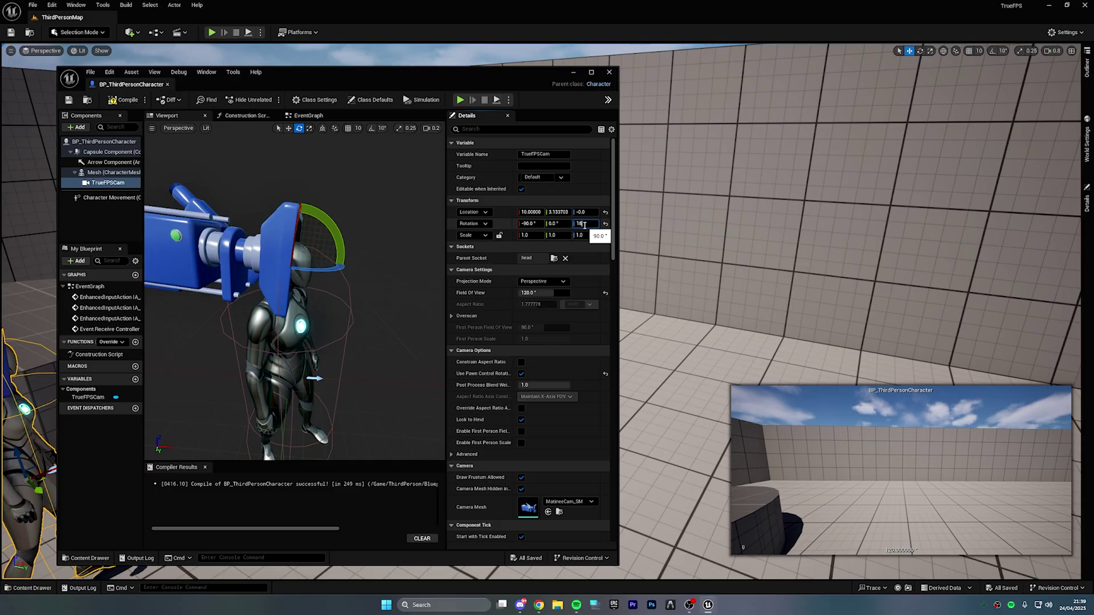
pyautogui.write('0')
pyautogui.press('Return')
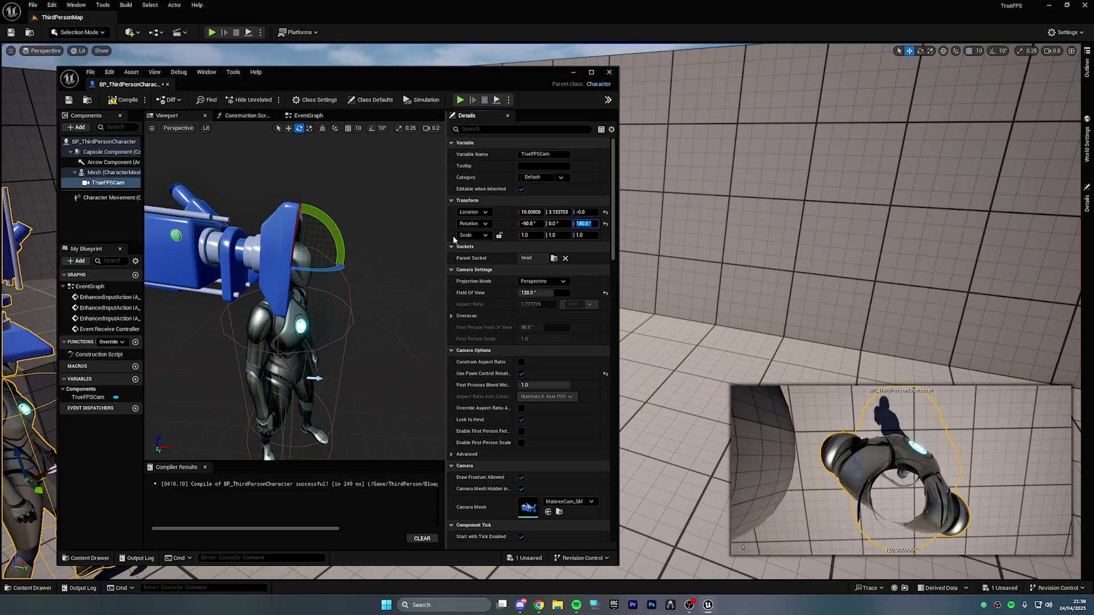
pyautogui.click(319, 209)
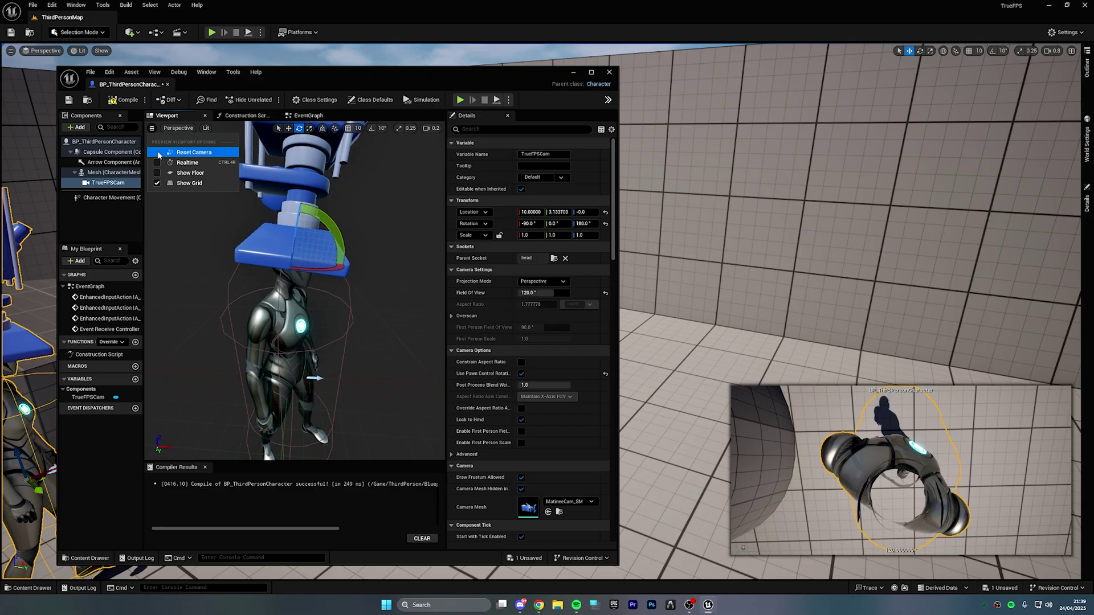
pyautogui.click(378, 203)
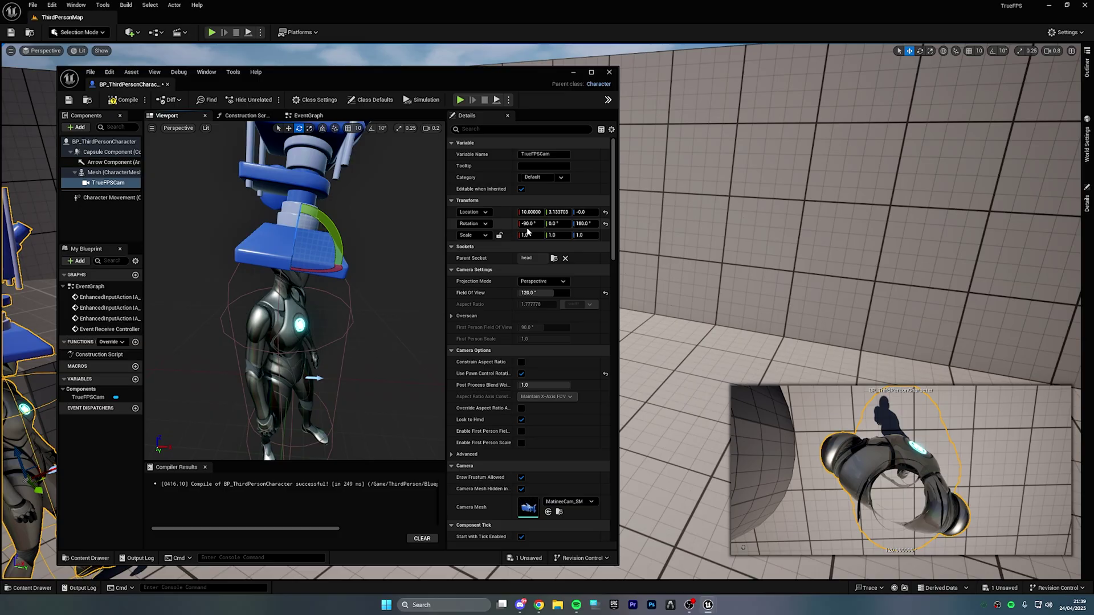
# Move TrueFPSCam forward out of the head by setting its Y location to 24.
pyautogui.press('w')
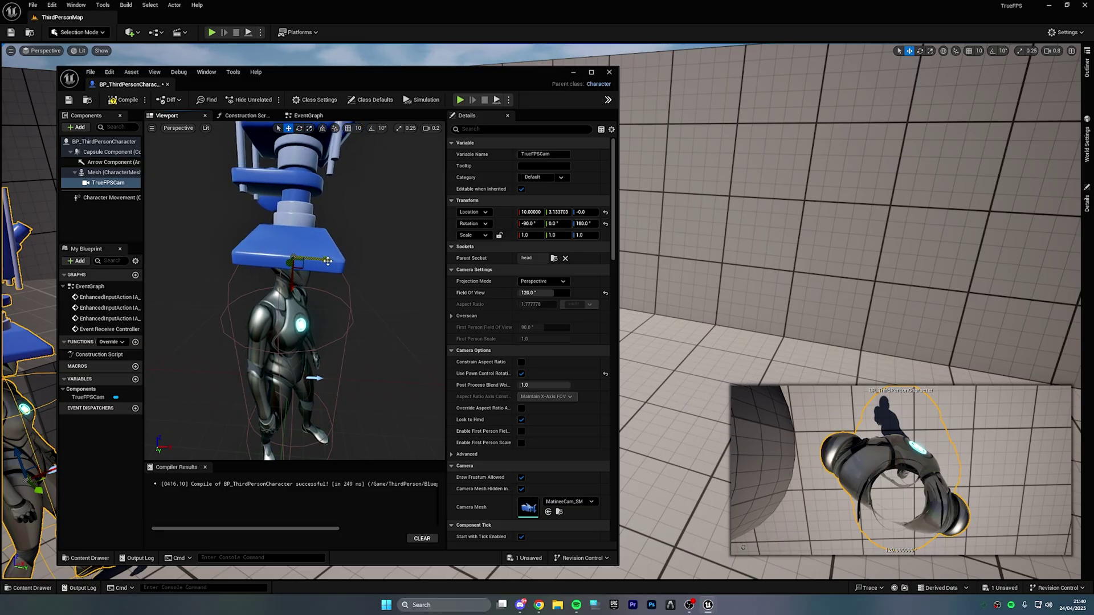
pyautogui.moveTo(331, 262); pyautogui.dragTo(346, 261)
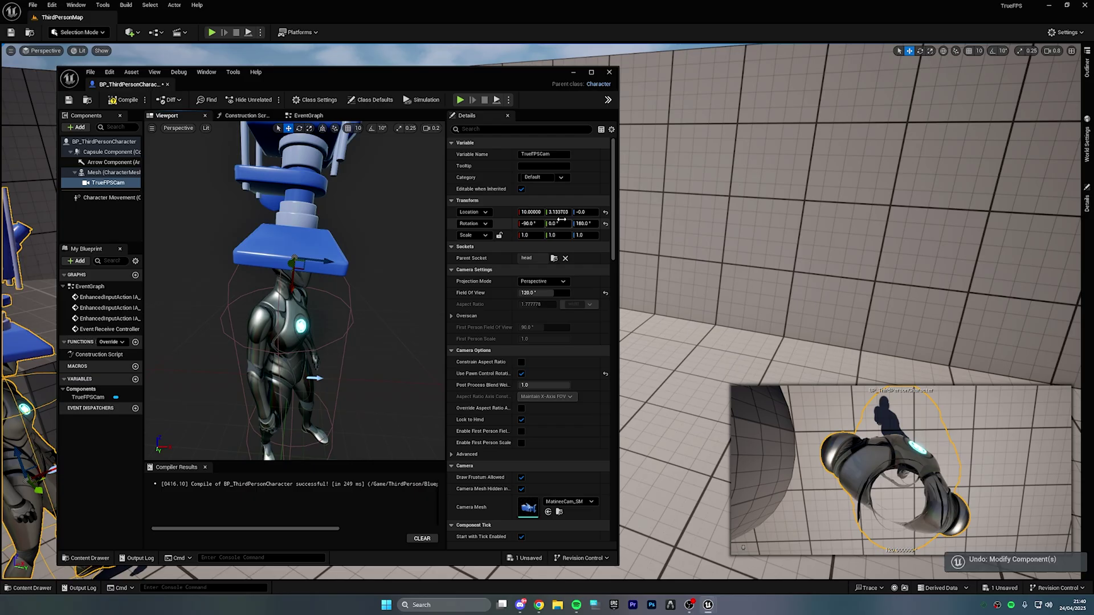
pyautogui.moveTo(585, 212)
pyautogui.mouseDown()
pyautogui.moveTo(612, 212)
pyautogui.moveTo(568, 211)
pyautogui.mouseUp()
pyautogui.hotkey('ctrl', 'z')
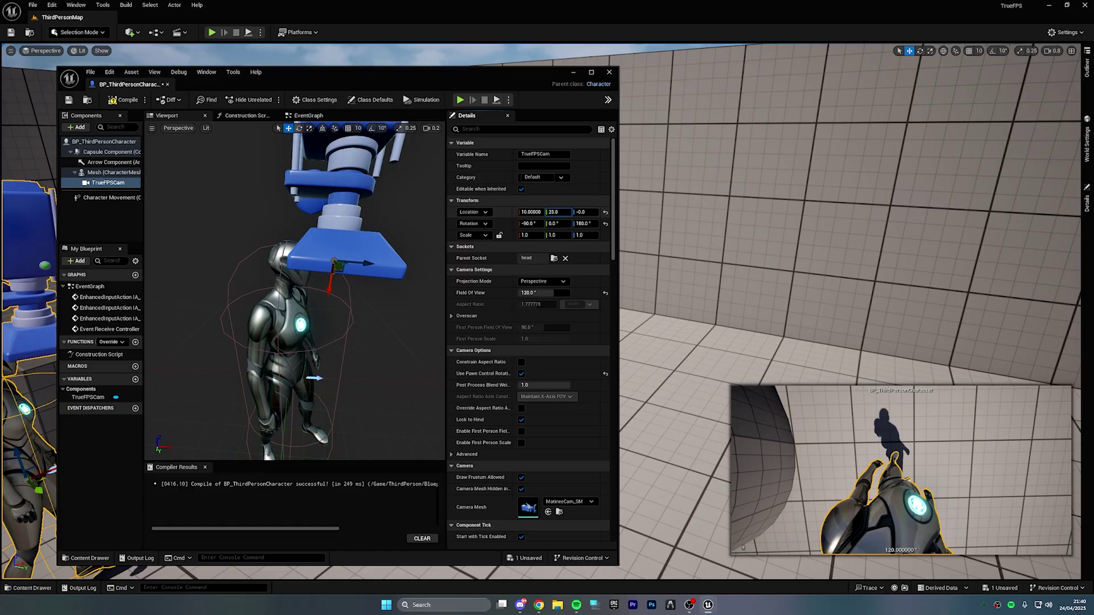
pyautogui.moveTo(569, 212); pyautogui.dragTo(569, 211)
# Set TrueFPSCam's Z rotation back to 90° and compile the character blueprint.
pyautogui.click(585, 223)
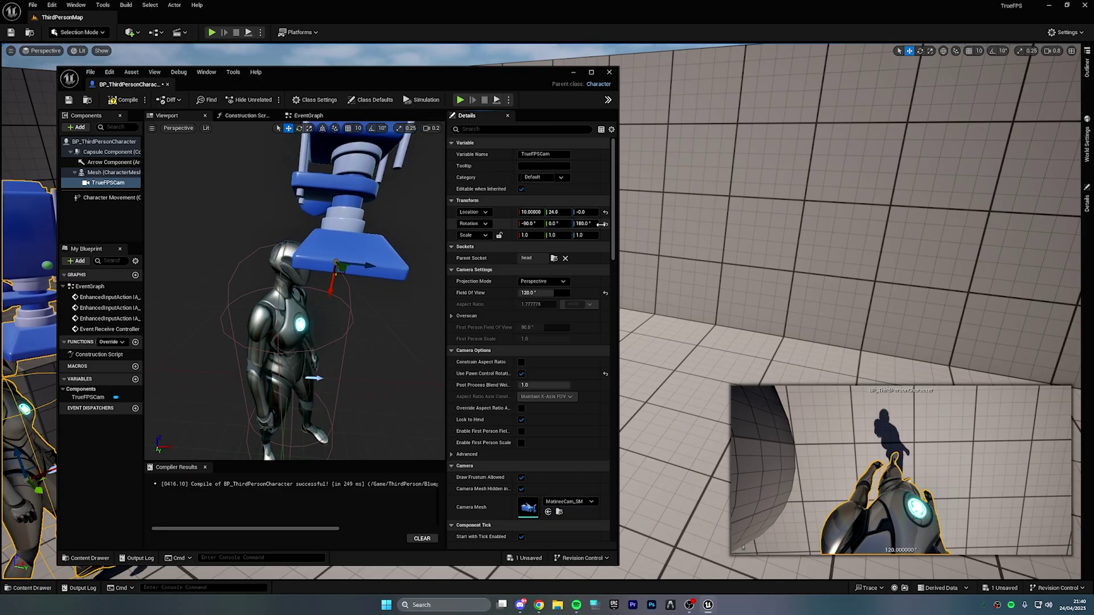
pyautogui.press('Return')
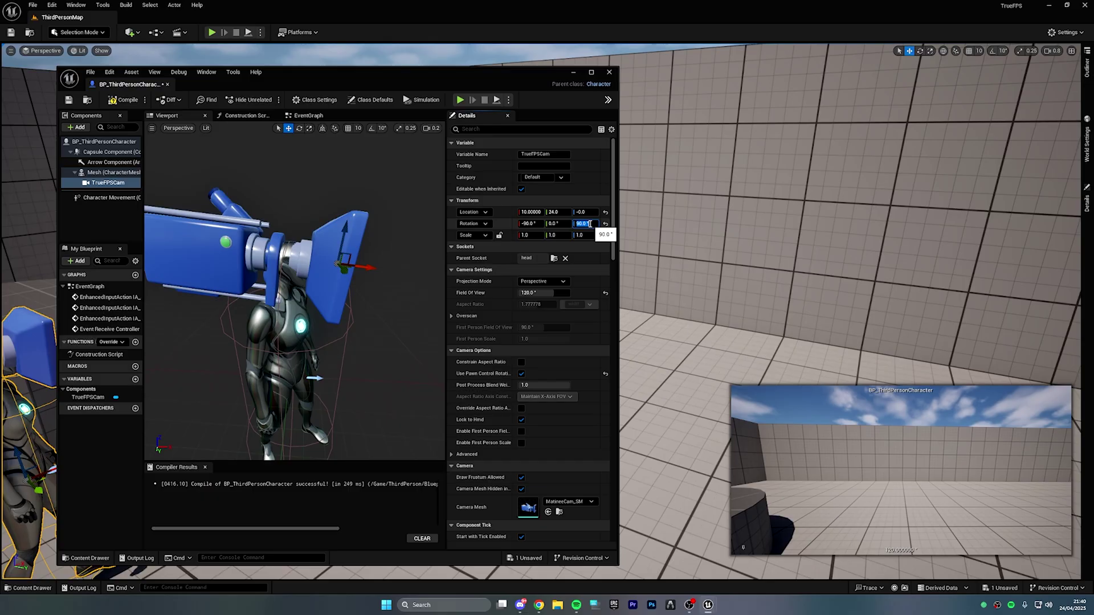
pyautogui.click(128, 100)
# Minimize the blueprint window and play-test ThirdPersonMap by looking down at the body and walking around.
pyautogui.click(573, 72)
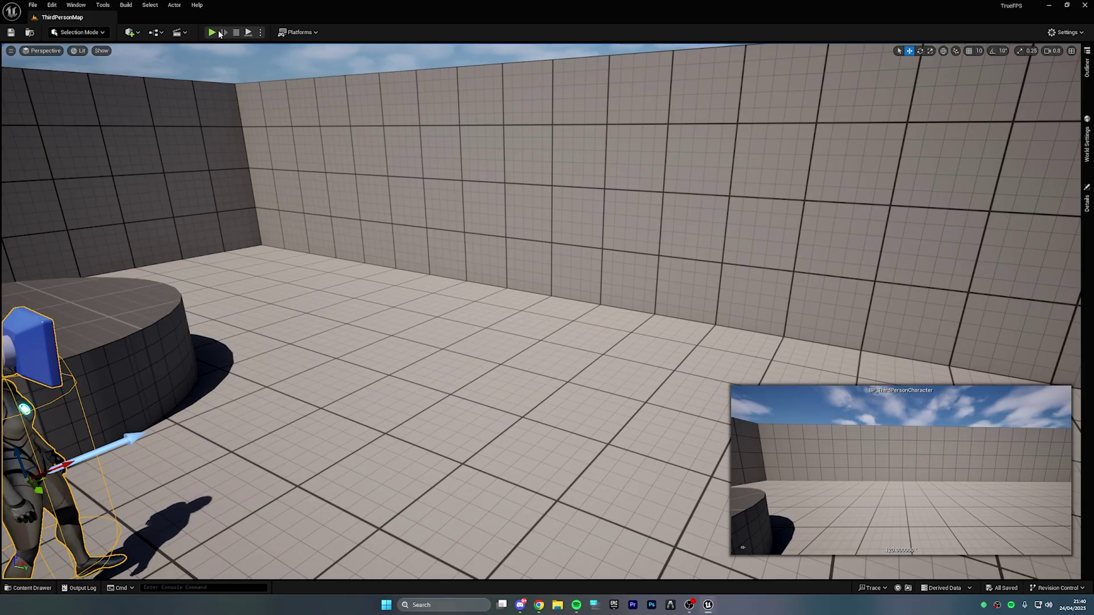
pyautogui.click(211, 32)
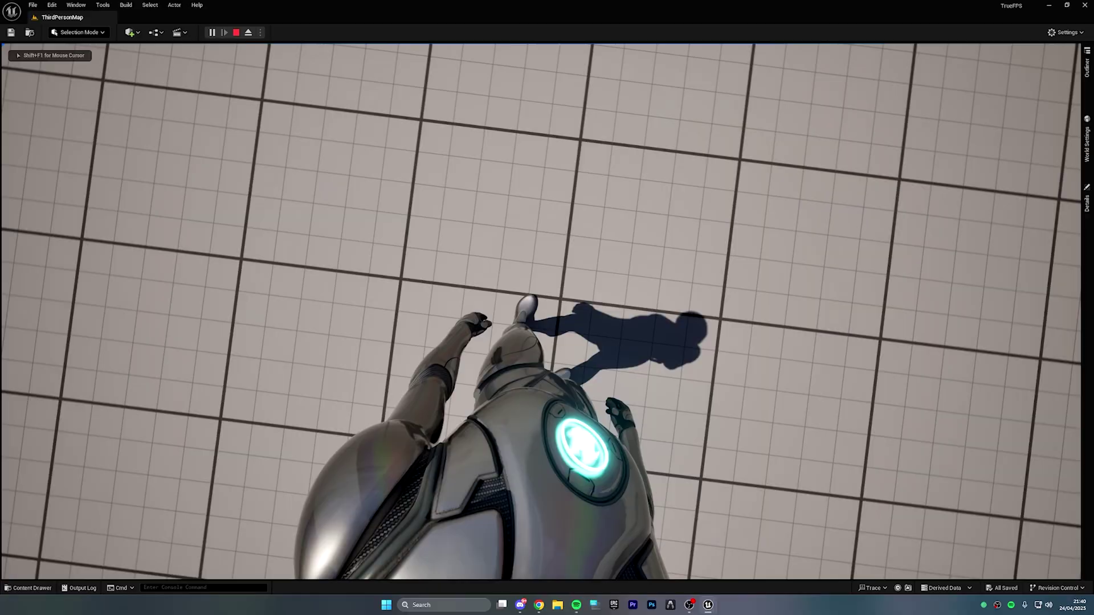
pyautogui.press('w')
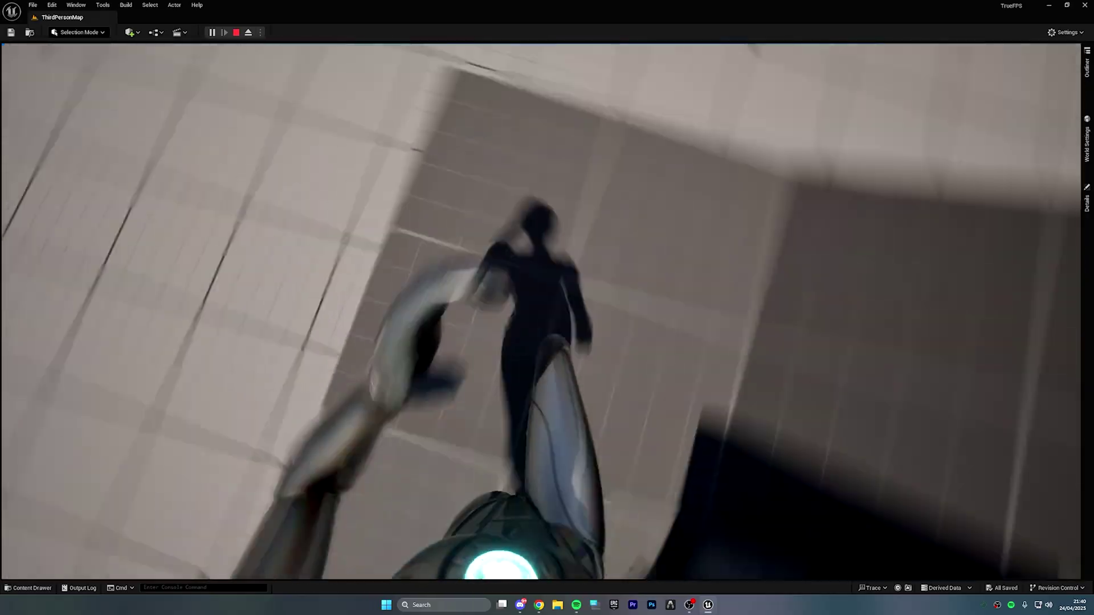
pyautogui.press('Escape')
pyautogui.hotkey('ctrl', 'space')
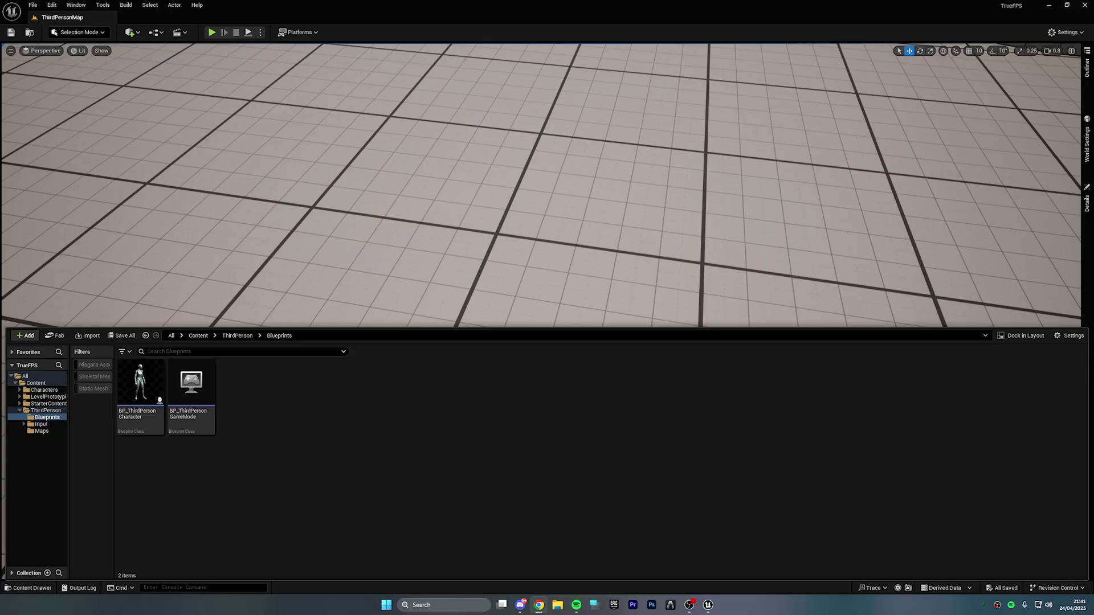
pyautogui.hotkey('ctrl', 'space')
pyautogui.hotkey('ctrl', 'space')
pyautogui.hotkey('ctrl', 'space')
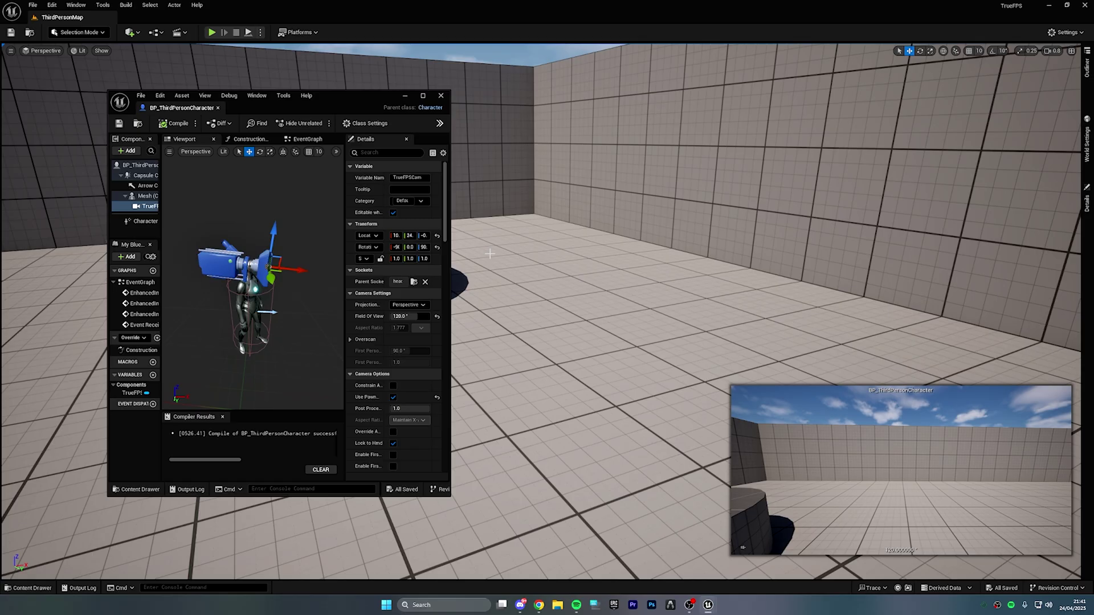
# Widen the floating blueprint window, then set TrueFPSCam's field of view to 130° and its Z rotation to 180°.
pyautogui.moveTo(452, 256); pyautogui.dragTo(595, 262)
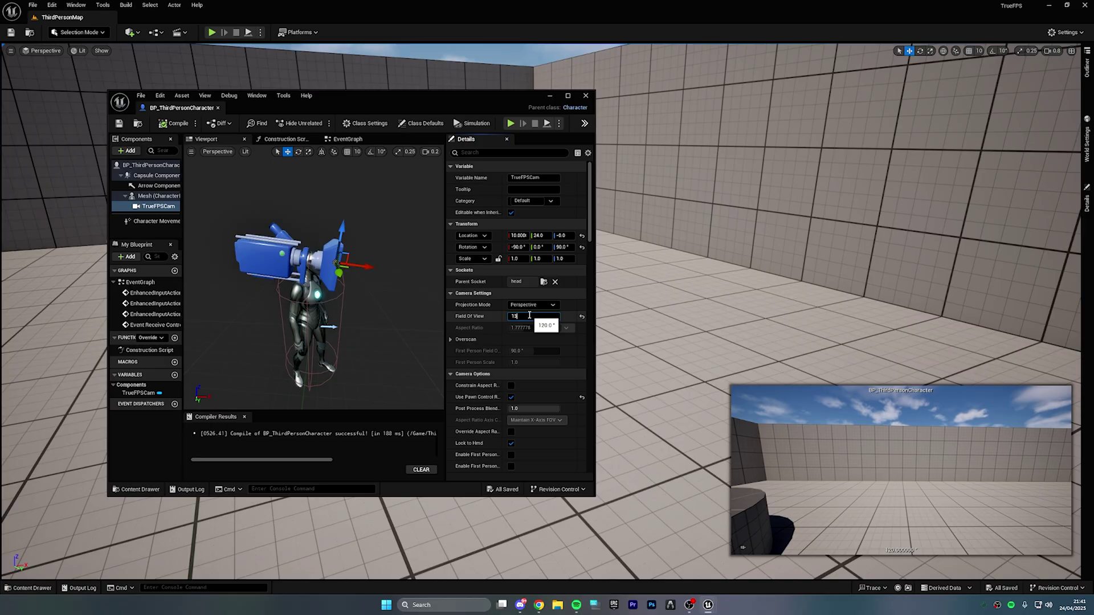
pyautogui.write('0')
pyautogui.press('Return')
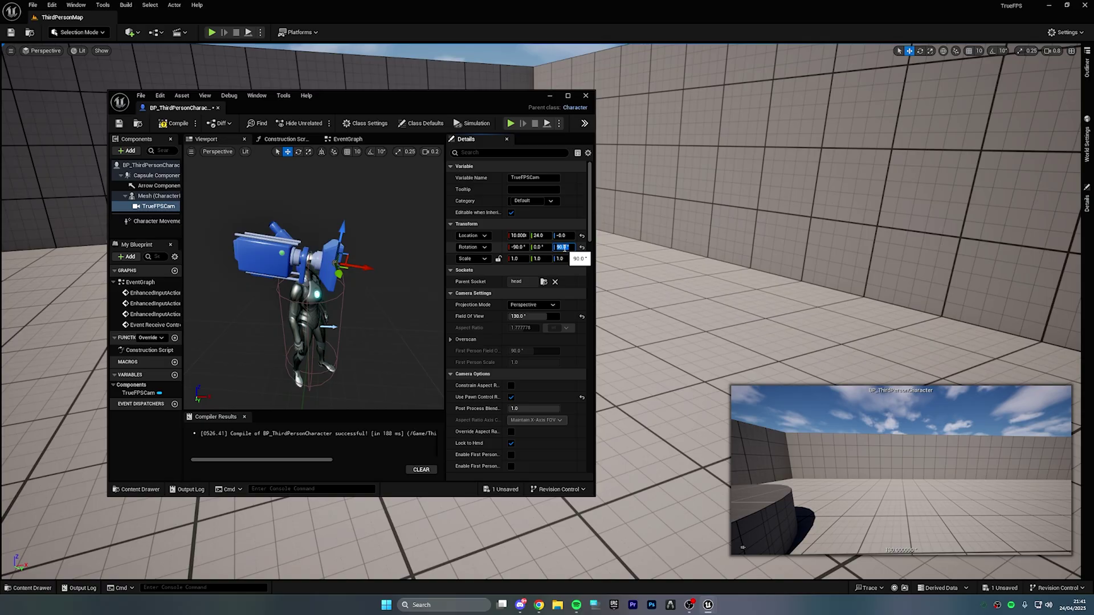
pyautogui.press('Return')
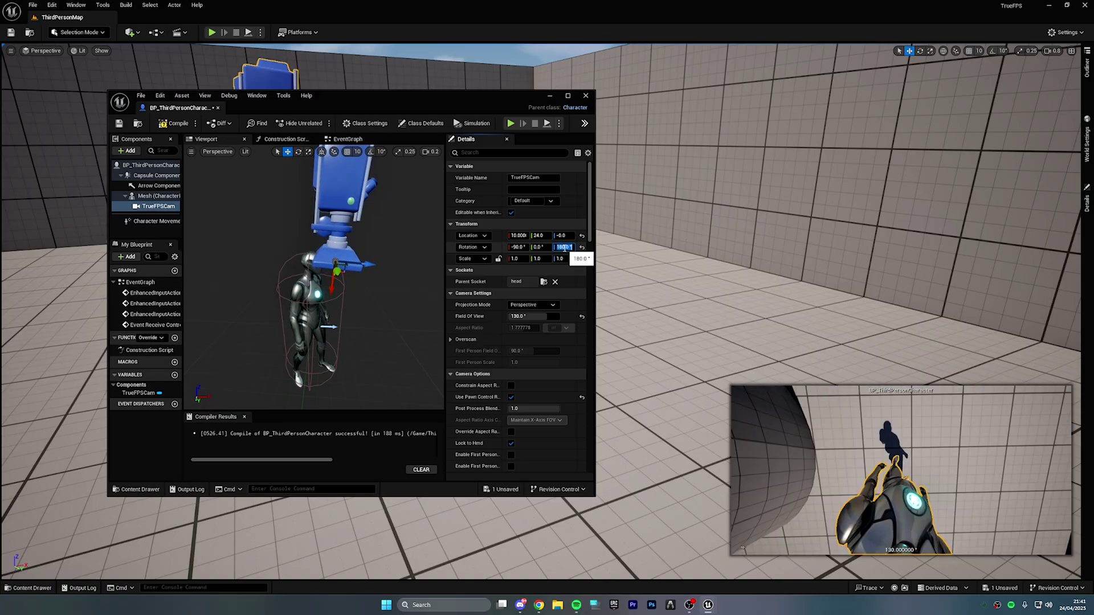
# Try fields of view of 140° and 90° on TrueFPSCam to compare the downward preview.
pyautogui.click(530, 317)
pyautogui.write('140')
pyautogui.press('Return')
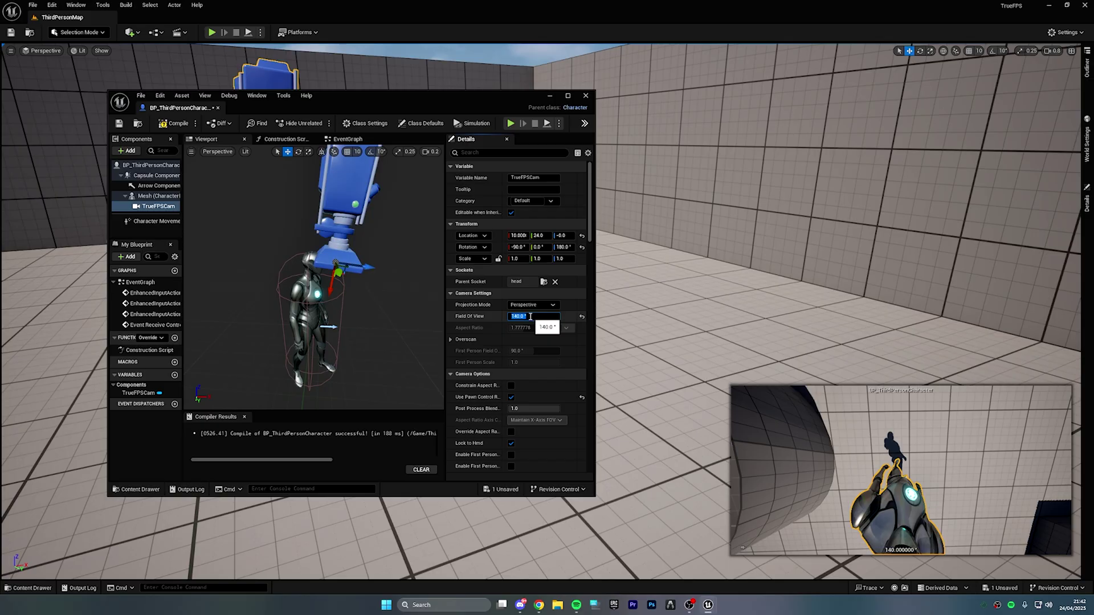
pyautogui.write('90')
pyautogui.press('Return')
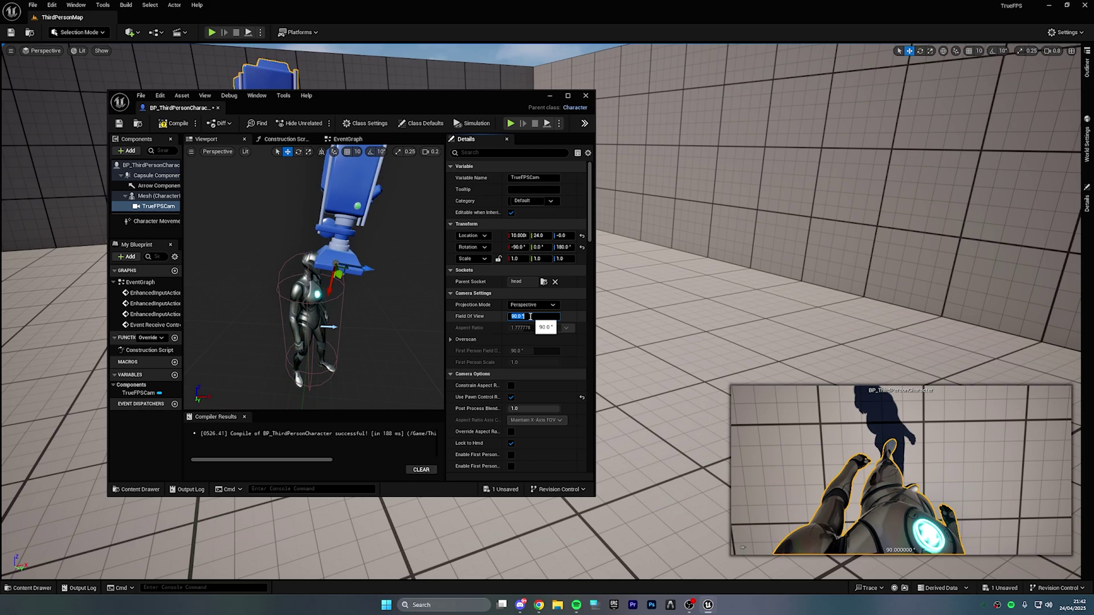
# Set TrueFPSCam's field of view to 135° and return its Z rotation to 90°.
pyautogui.write('135')
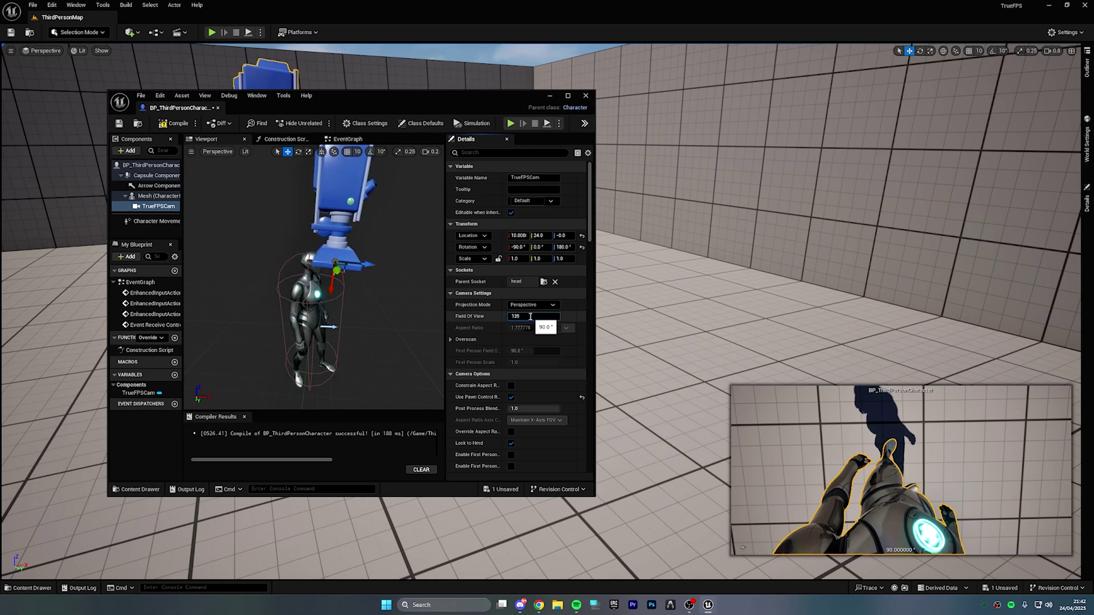
pyautogui.press('Return')
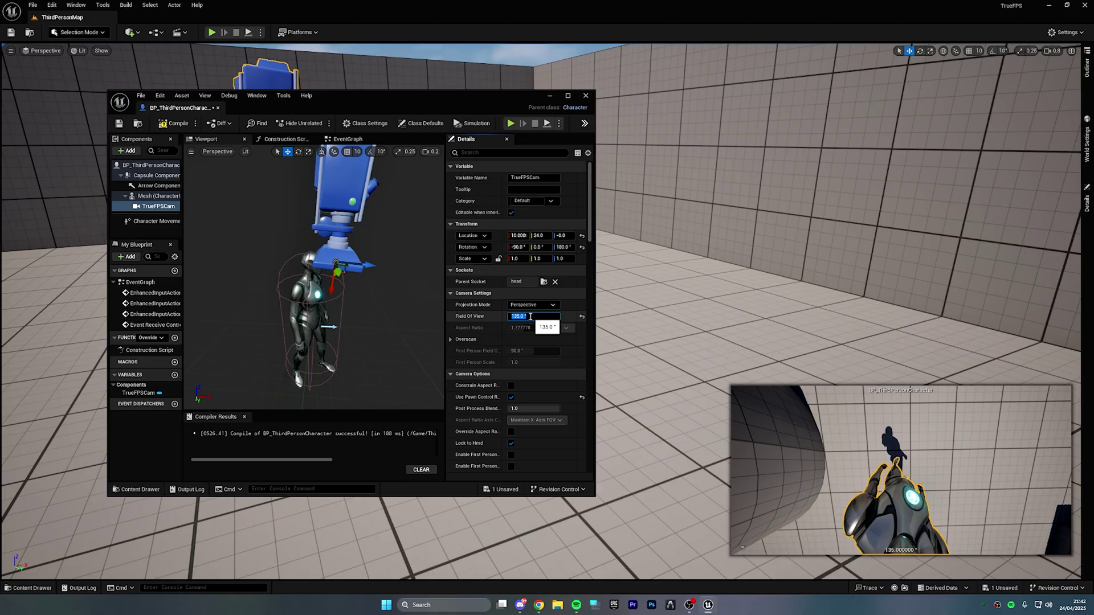
pyautogui.click(564, 248)
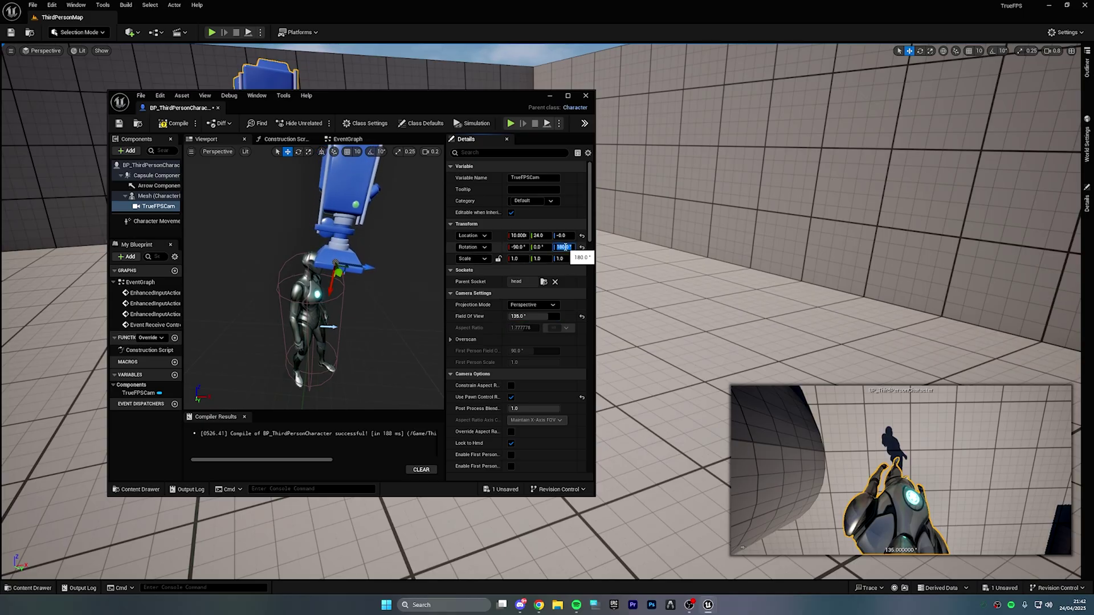
pyautogui.press('Return')
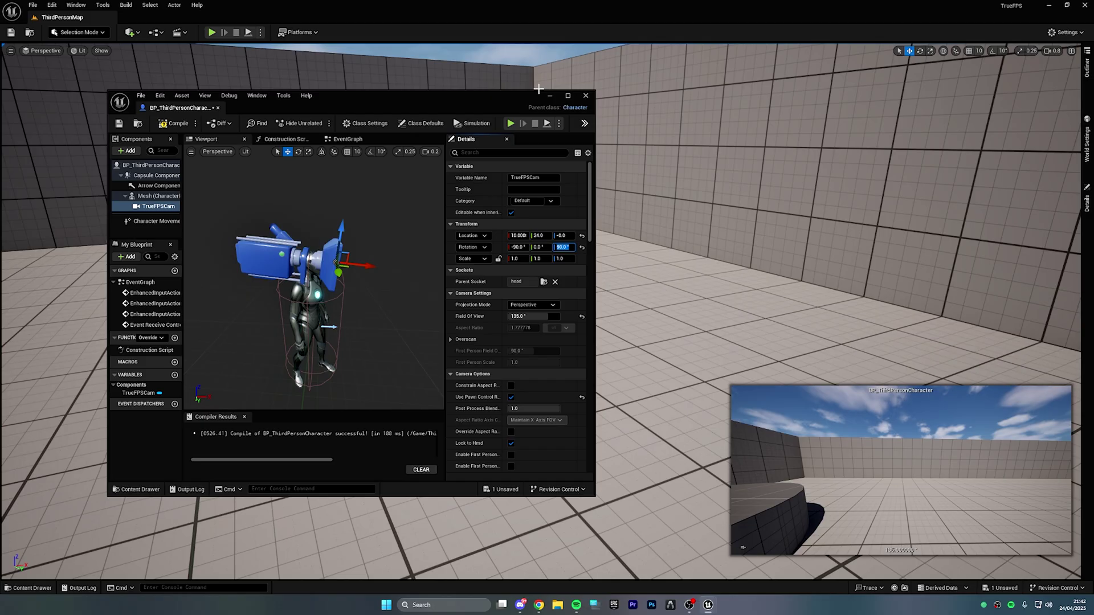
# Play-test ThirdPersonMap with the 135° field of view by looking down at the body and walking.
pyautogui.click(254, 41)
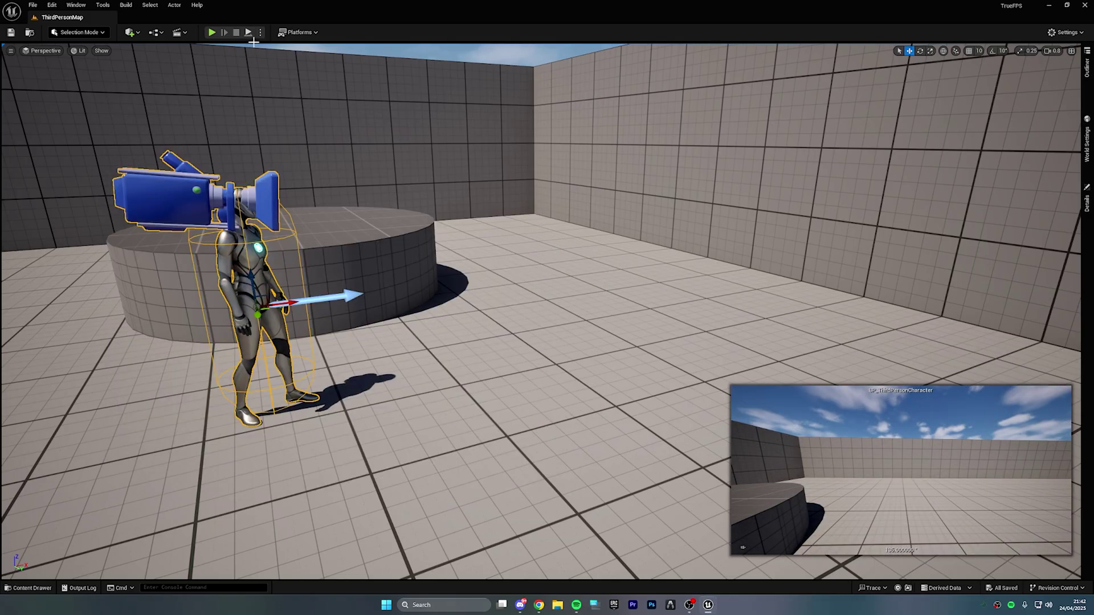
pyautogui.click(210, 32)
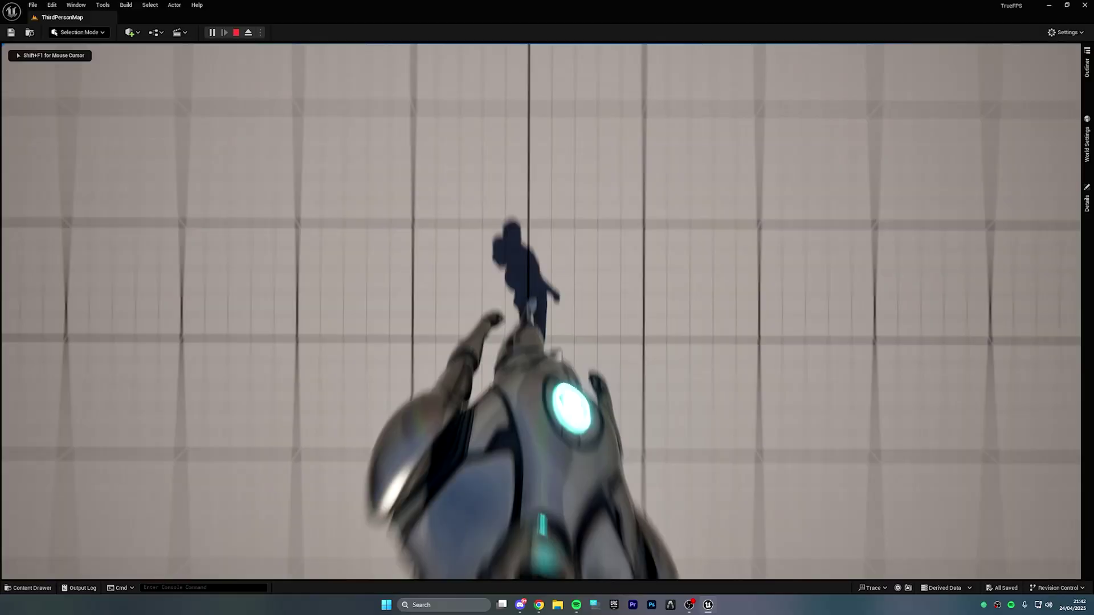
pyautogui.press('w')
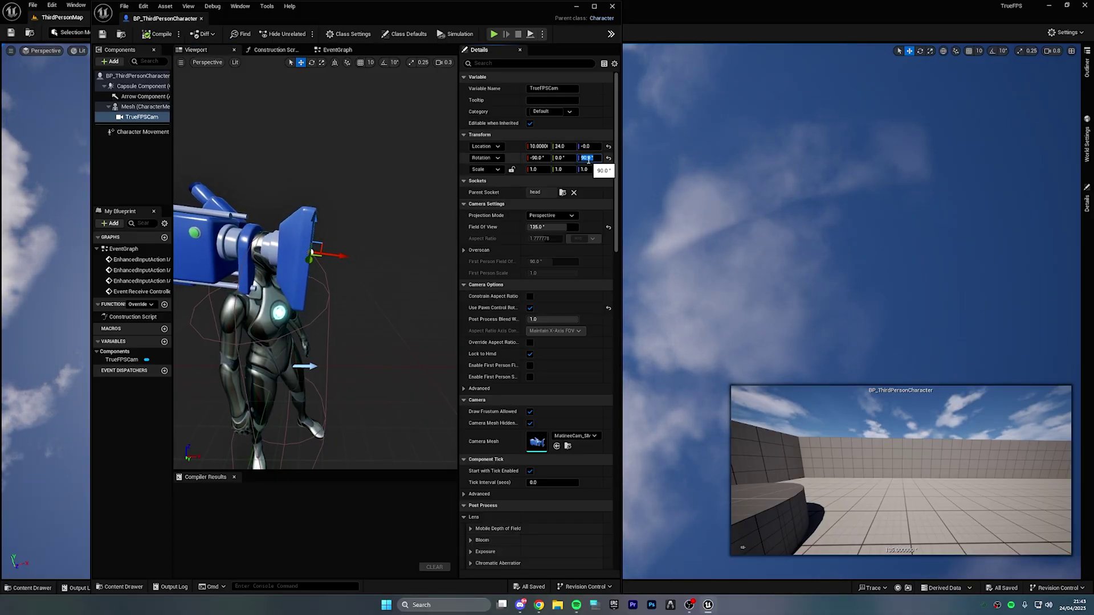
# Set TrueFPSCam's Z rotation to 0°, move it slightly forward to a Y location of about 26.09, and compile the blueprint.
pyautogui.press('Return')
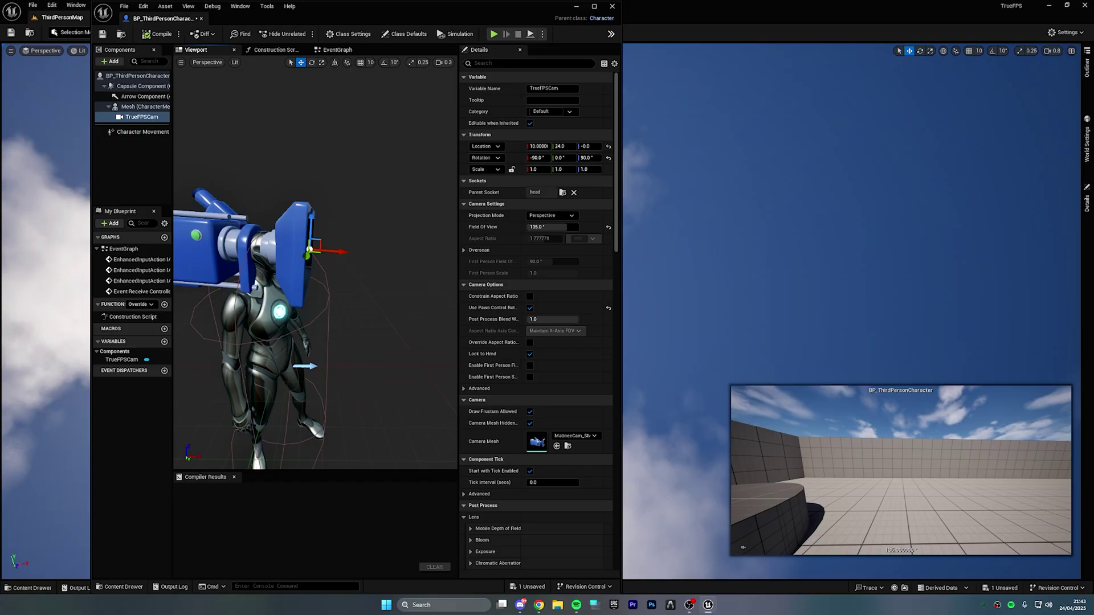
pyautogui.moveTo(340, 221); pyautogui.dragTo(362, 256)
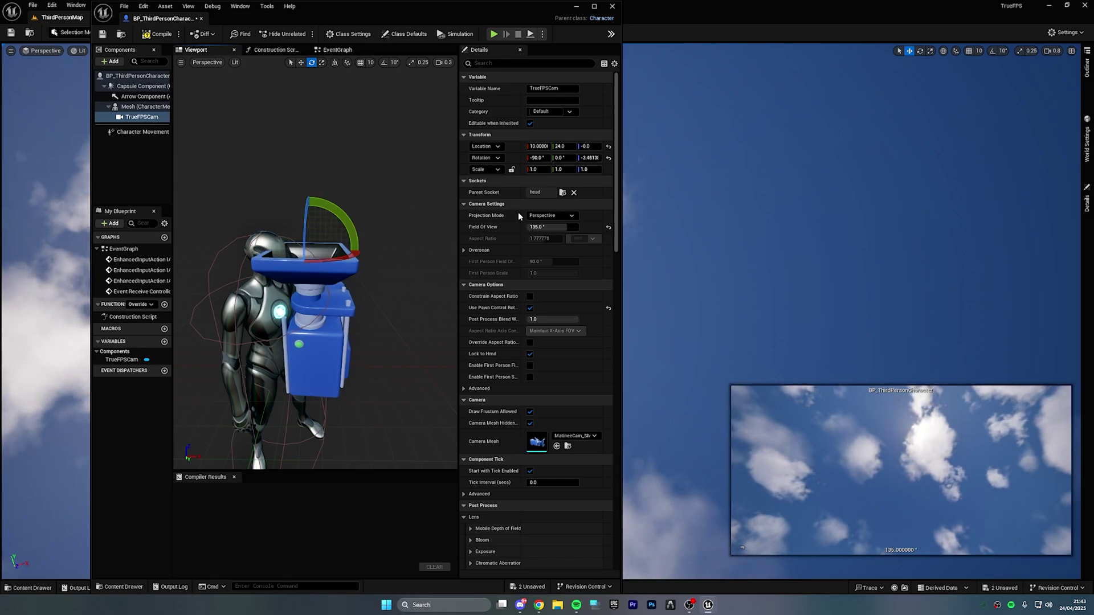
pyautogui.click(591, 159)
pyautogui.write('0')
pyautogui.press('Return')
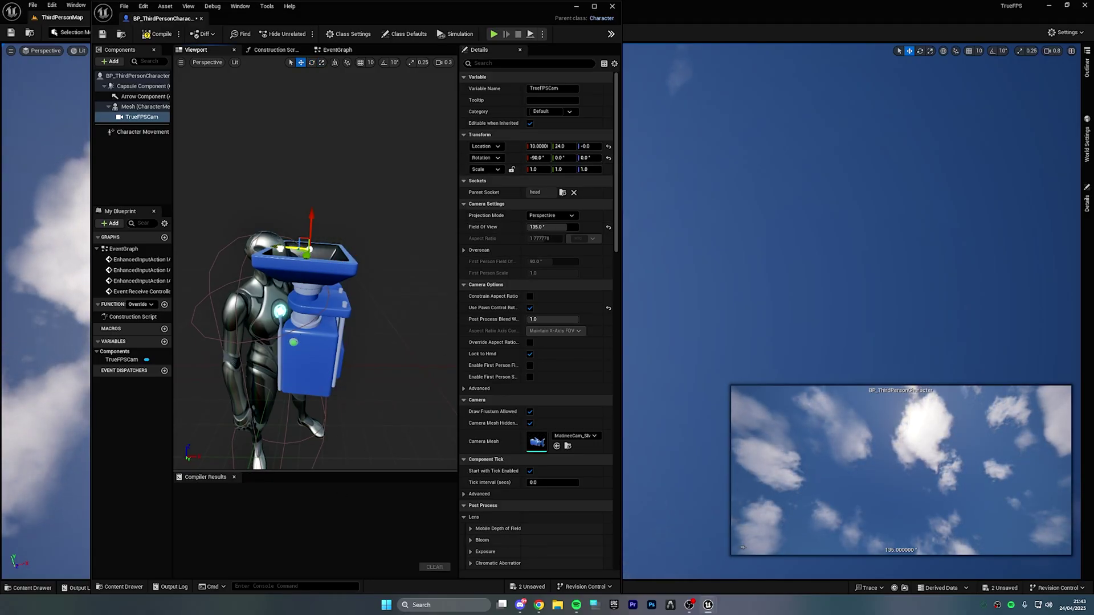
pyautogui.moveTo(279, 249); pyautogui.dragTo(283, 256)
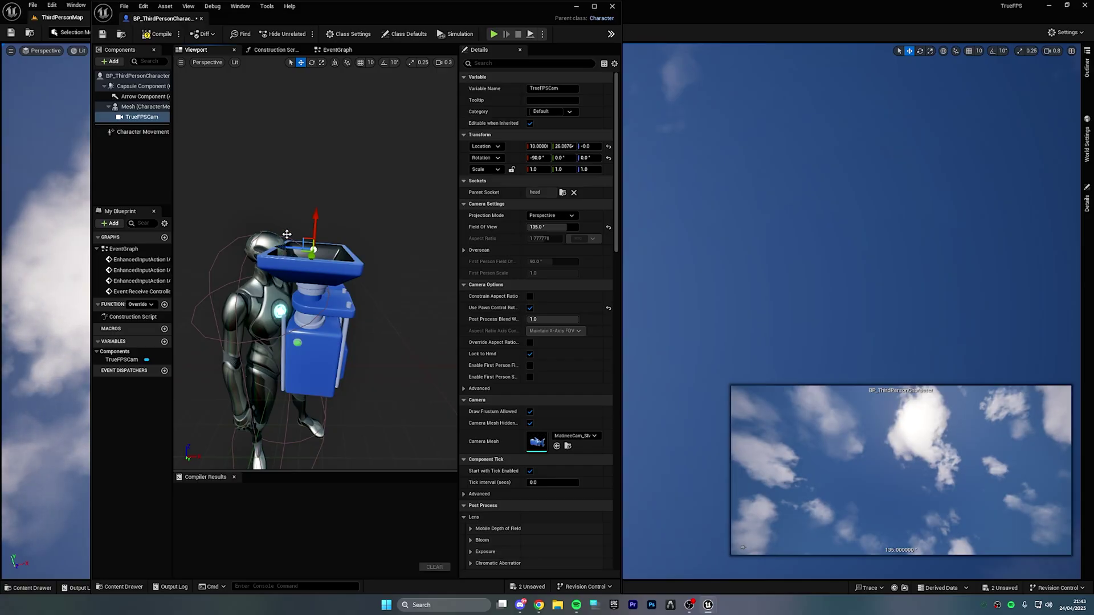
pyautogui.click(151, 34)
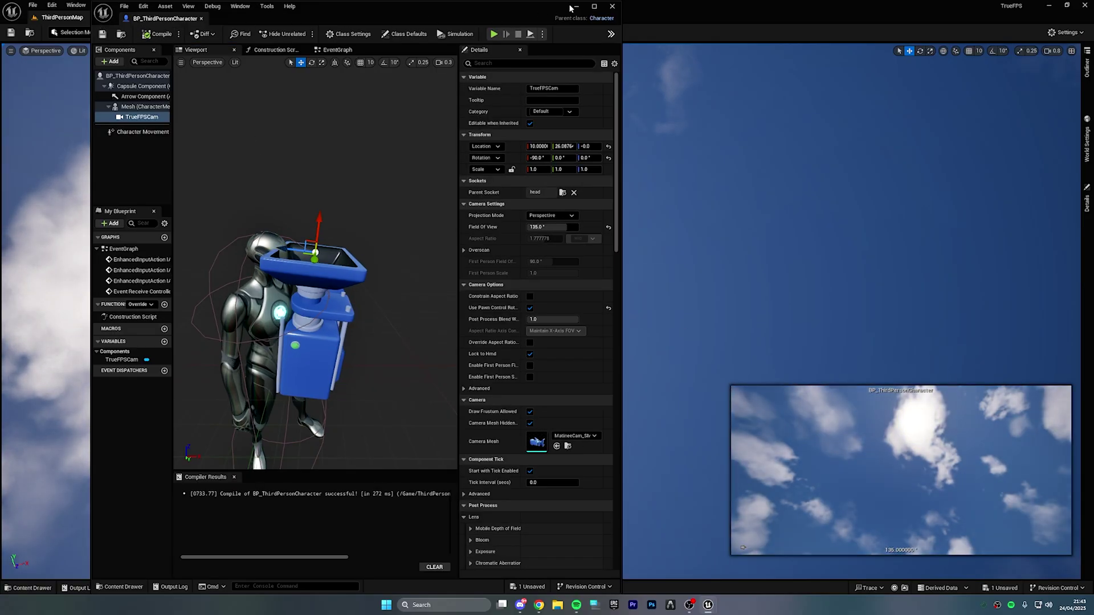
# Play-test ThirdPersonMap by walking, backing up and jumping while looking down at the body and up at the sky.
pyautogui.click(575, 6)
pyautogui.click(211, 33)
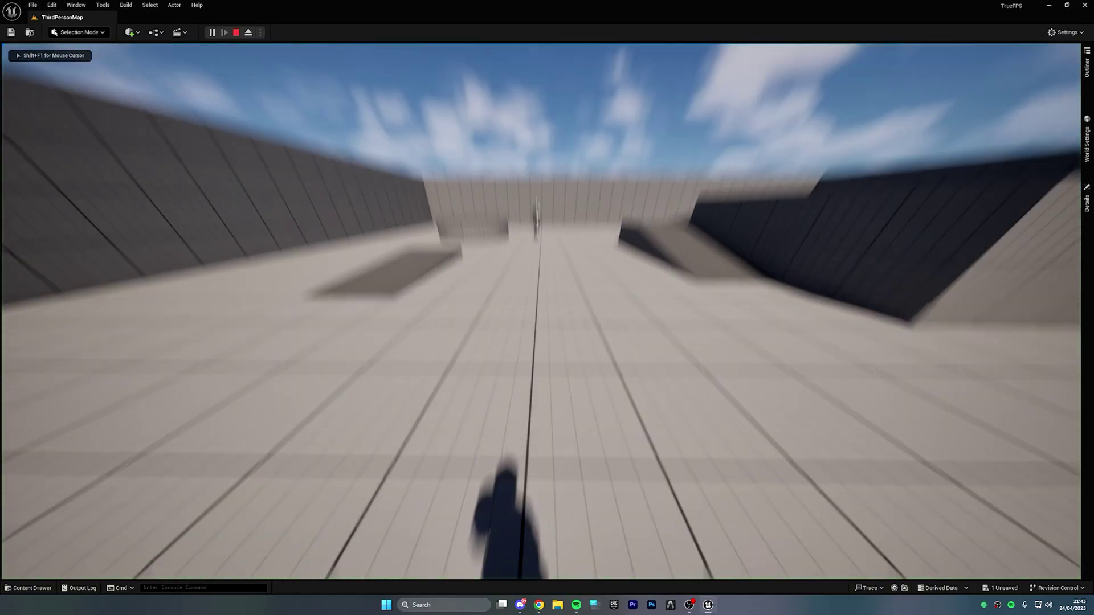
pyautogui.press('w')
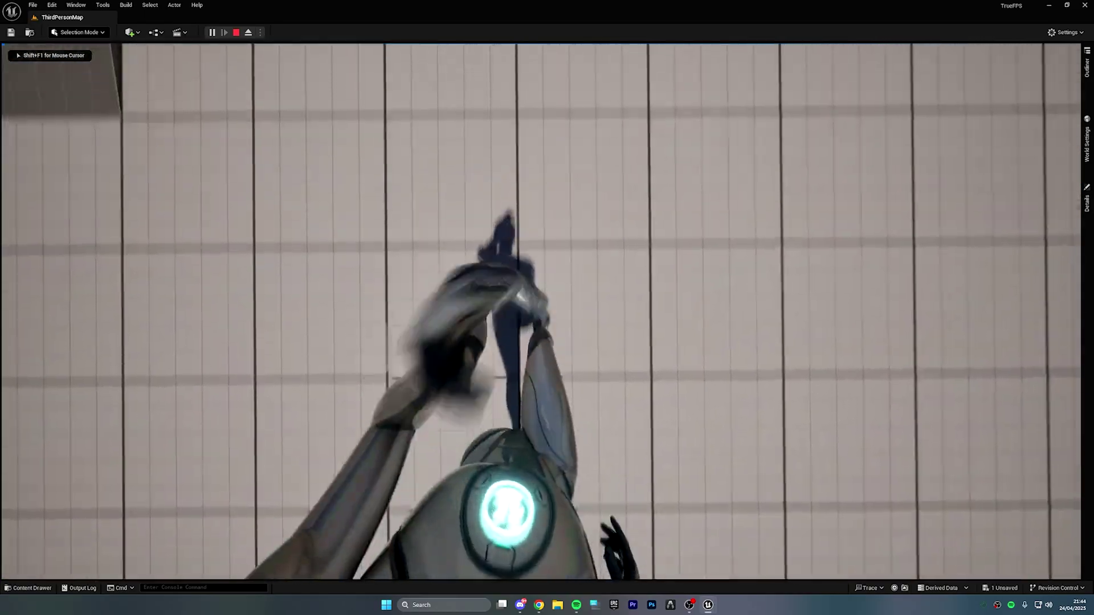
pyautogui.press('space')
pyautogui.press('s')
pyautogui.press('space')
pyautogui.press('space')
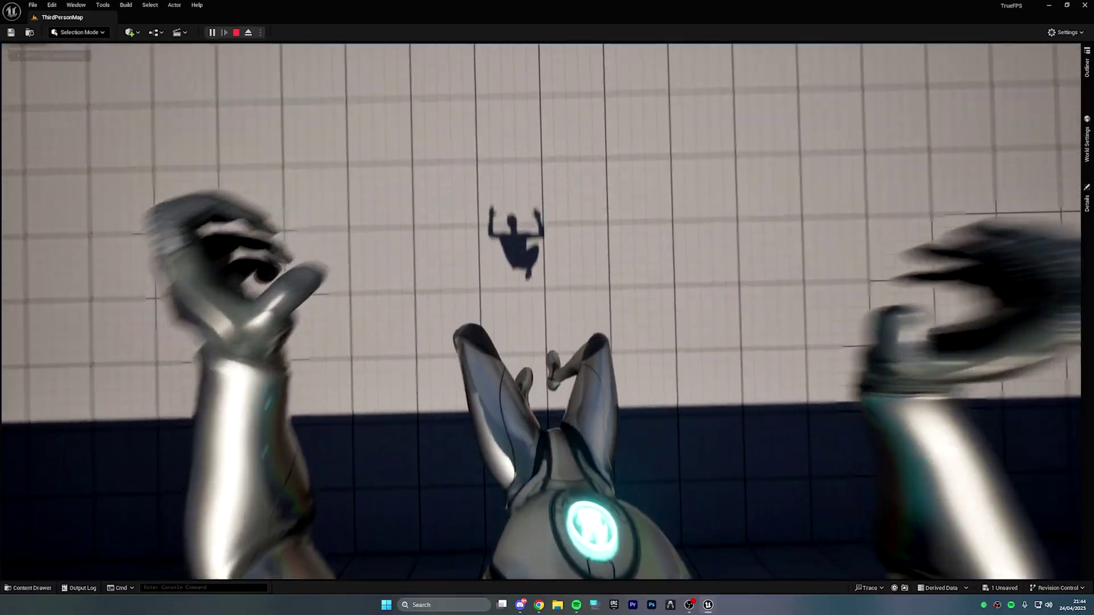
pyautogui.press('space')
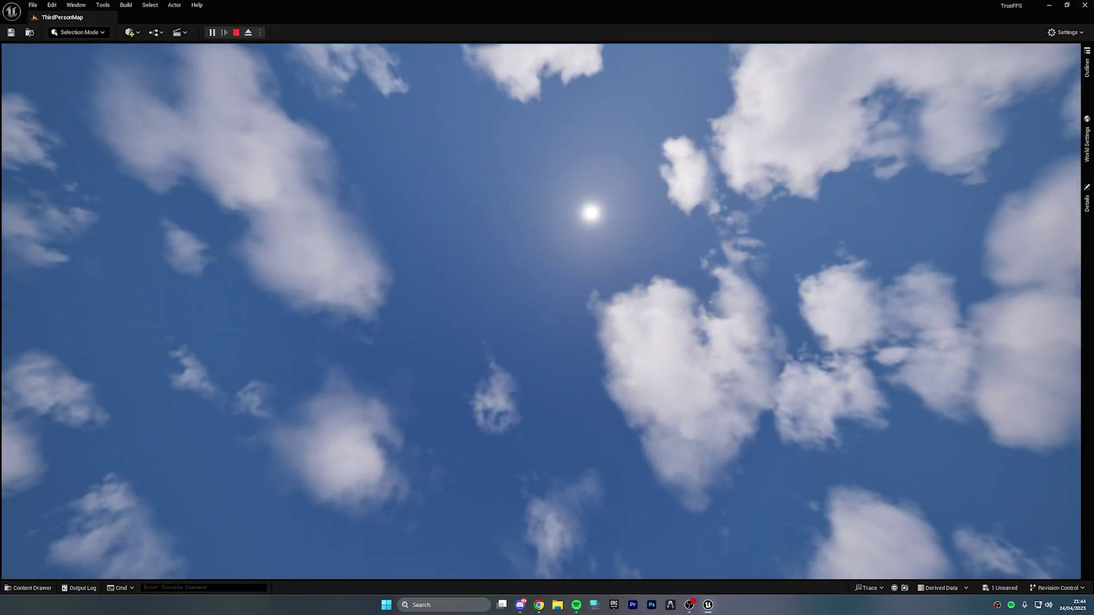
pyautogui.press('space')
pyautogui.press('w')
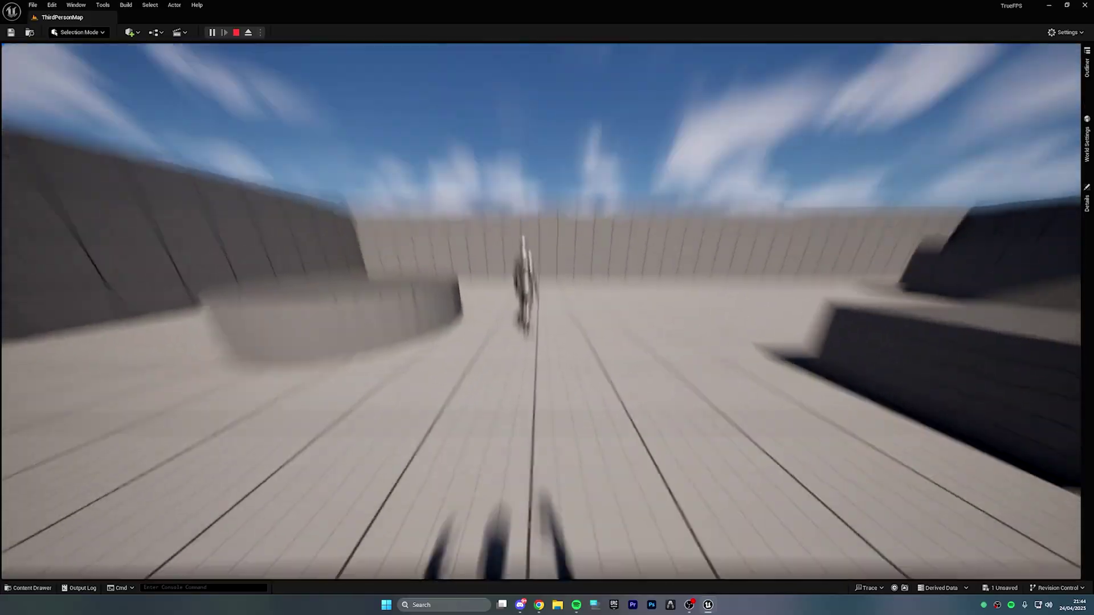
pyautogui.press('Escape')
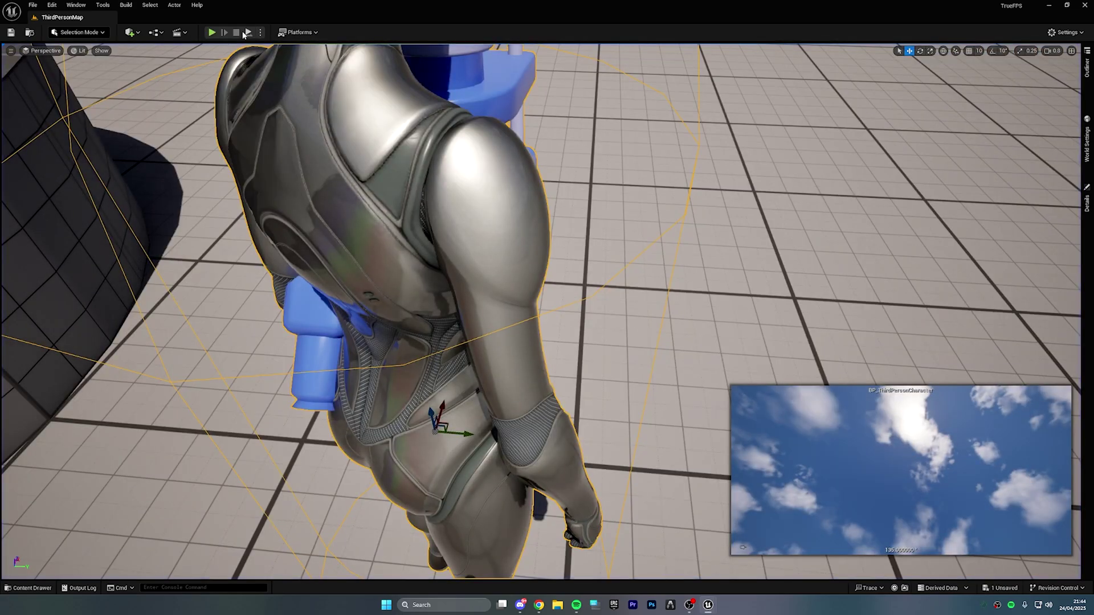
# Reopen BP_ThirdPersonCharacter, set TrueFPSCam's field of view to 130° and its rotation to -90°, 0°, 90°, and compile.
pyautogui.hotkey('ctrl', 'space')
pyautogui.doubleClick(159, 399)
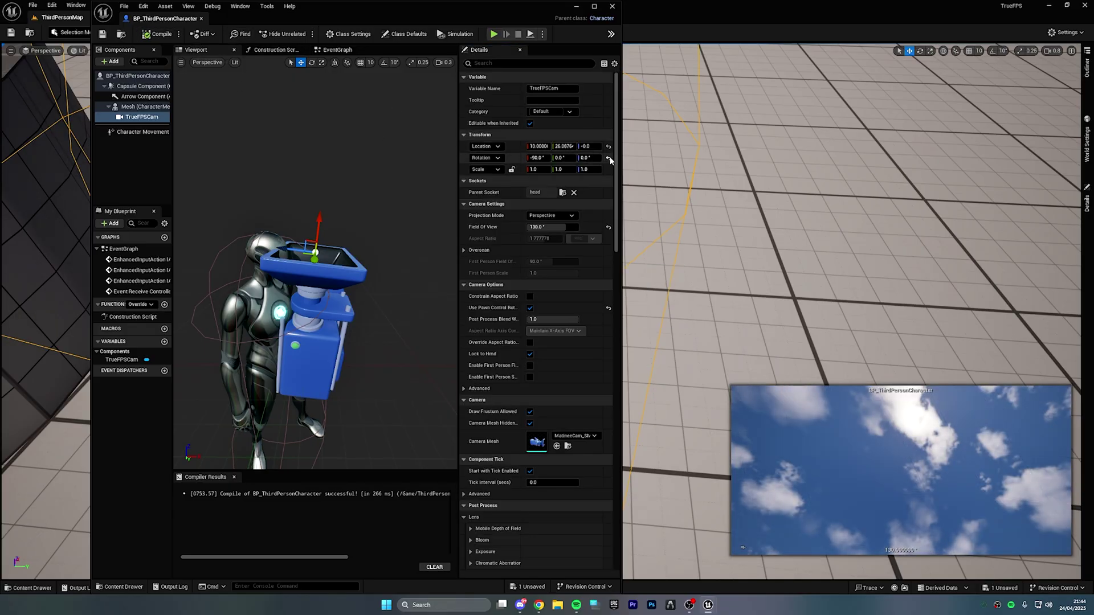
pyautogui.click(538, 158)
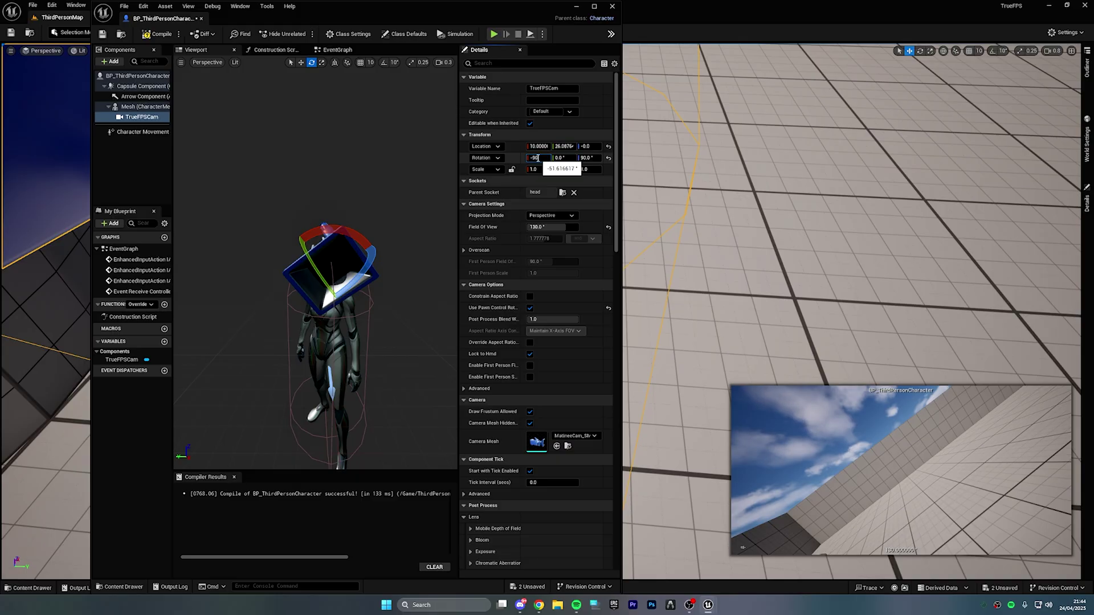
pyautogui.press('Return')
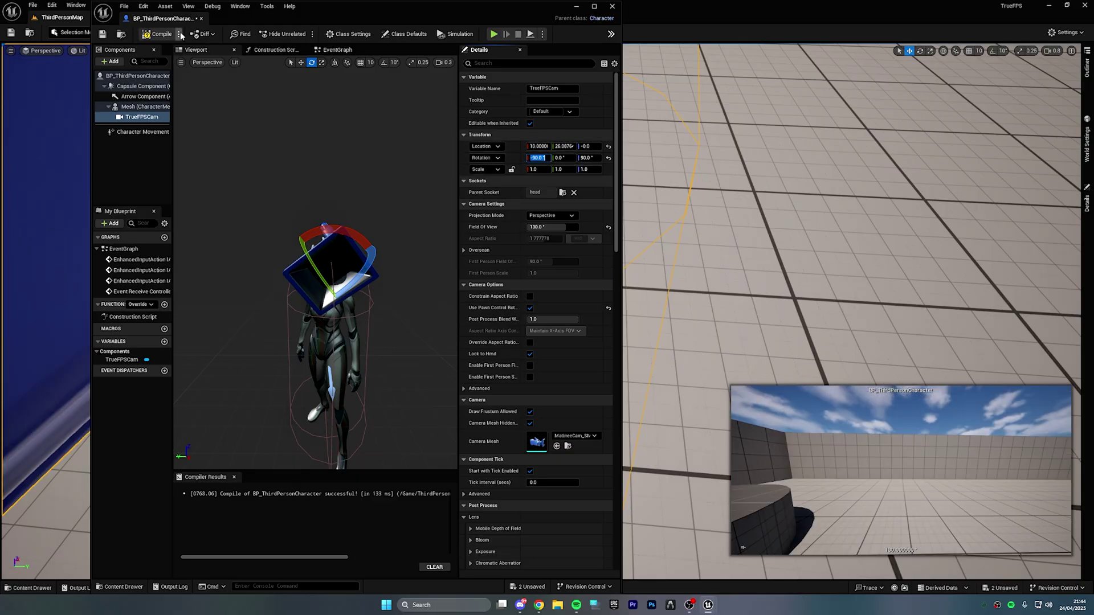
pyautogui.click(158, 34)
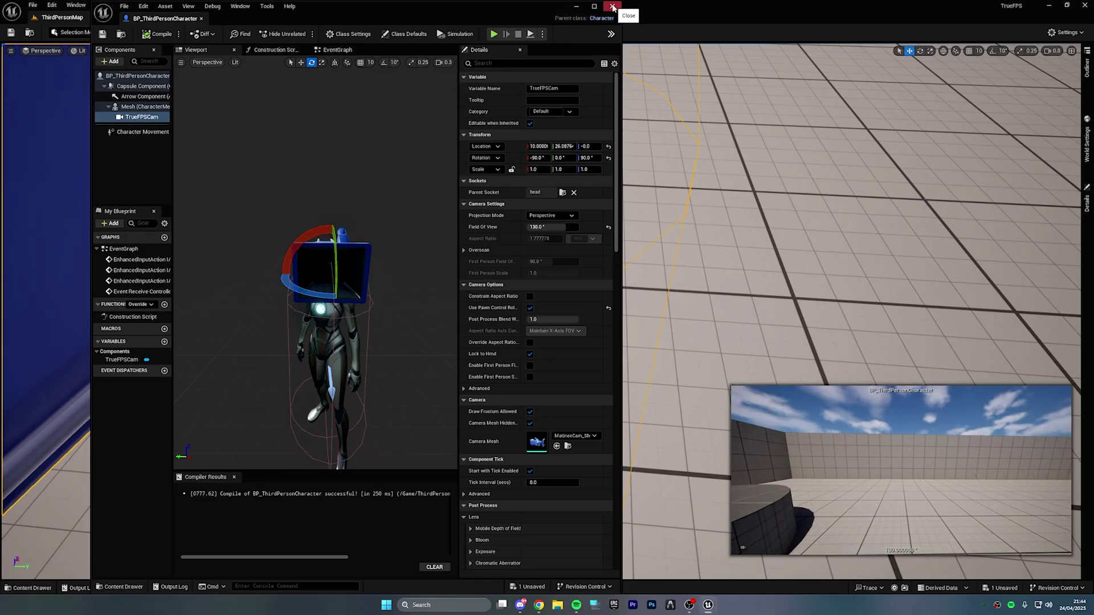
# Close the character blueprint and play-test ThirdPersonMap by running around the level's ramps and walls.
pyautogui.click(613, 7)
pyautogui.click(213, 32)
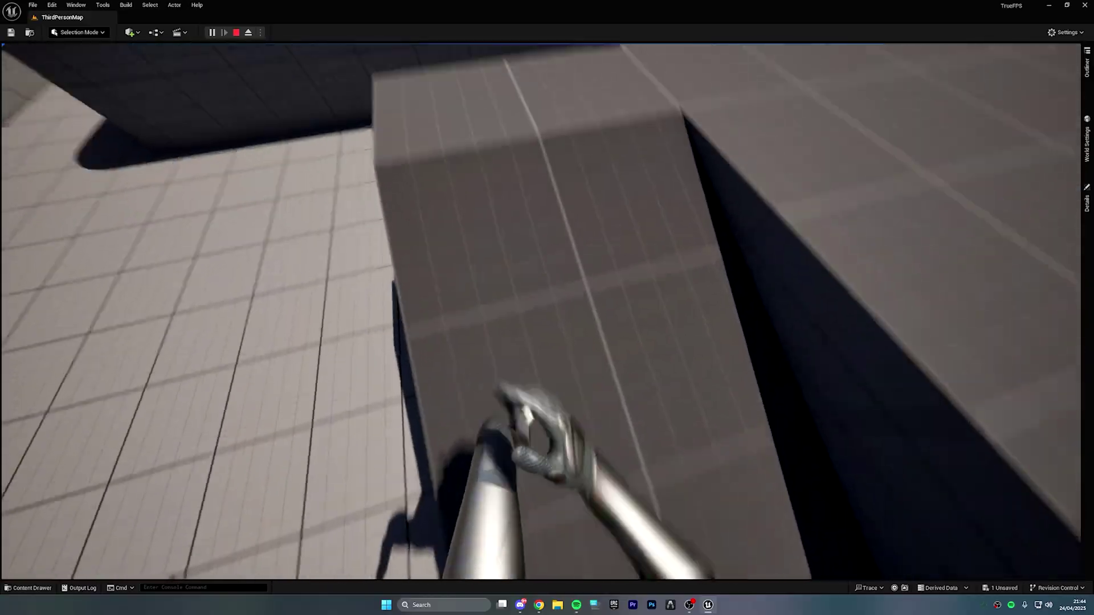
pyautogui.press('w')
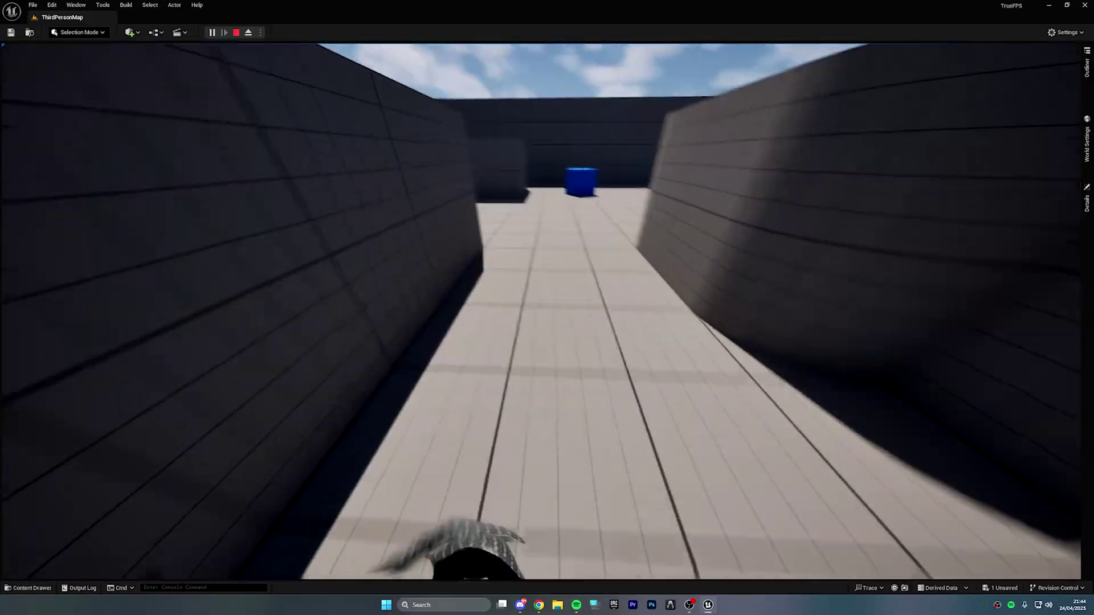
pyautogui.press('w')
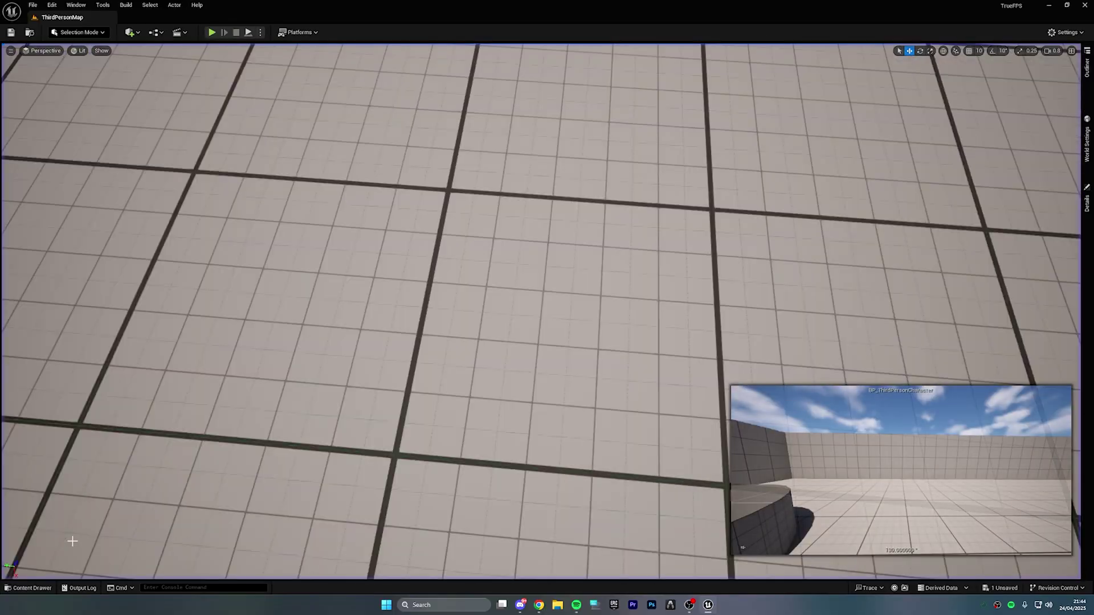
# Bring up the project assets in the ThirdPerson Blueprints folder.
pyautogui.hotkey('ctrl', 'space')
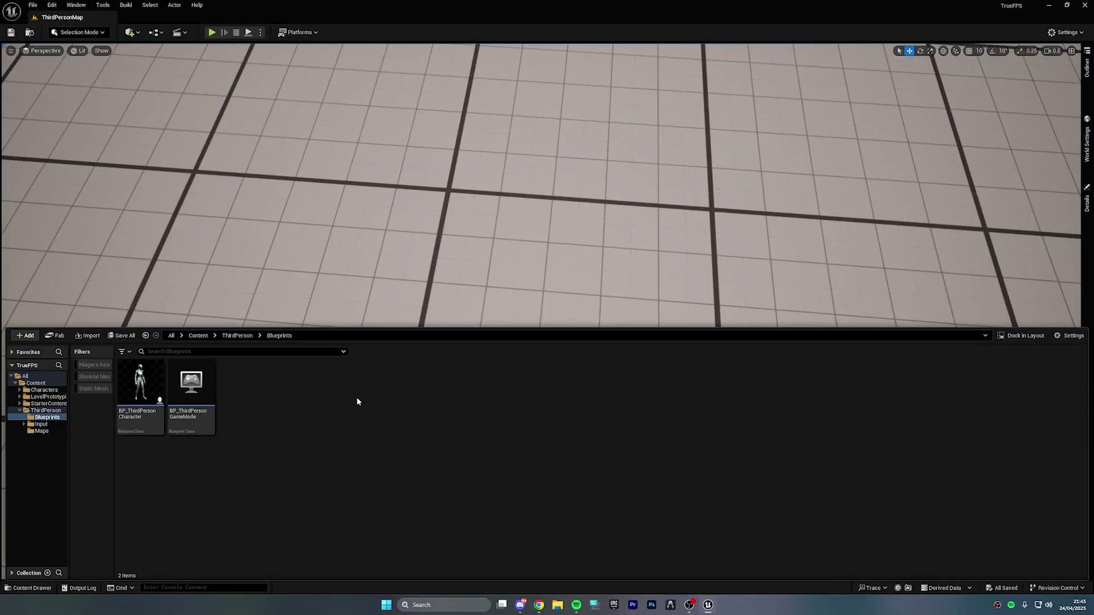